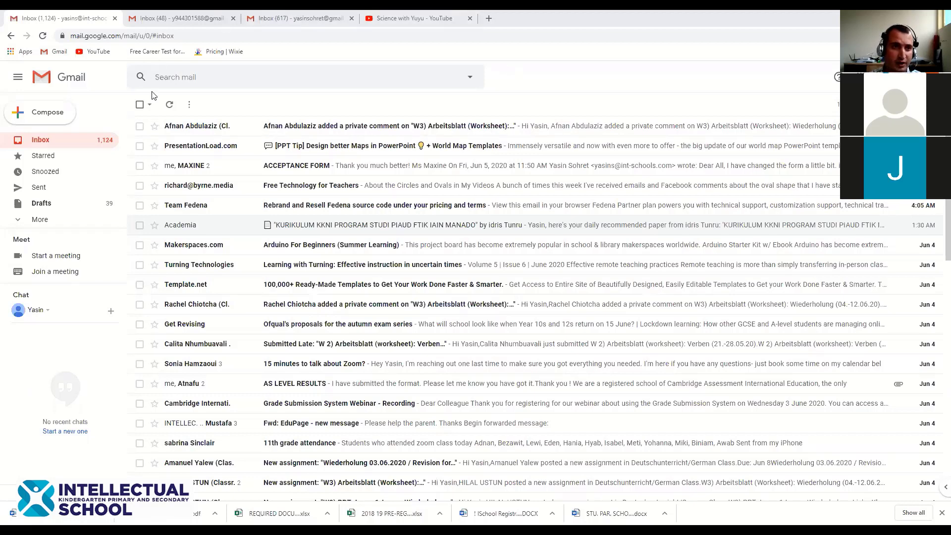
Open Google Classroom from the Google apps launcher in a new tab, then return to the school inbox
left_click(151, 15)
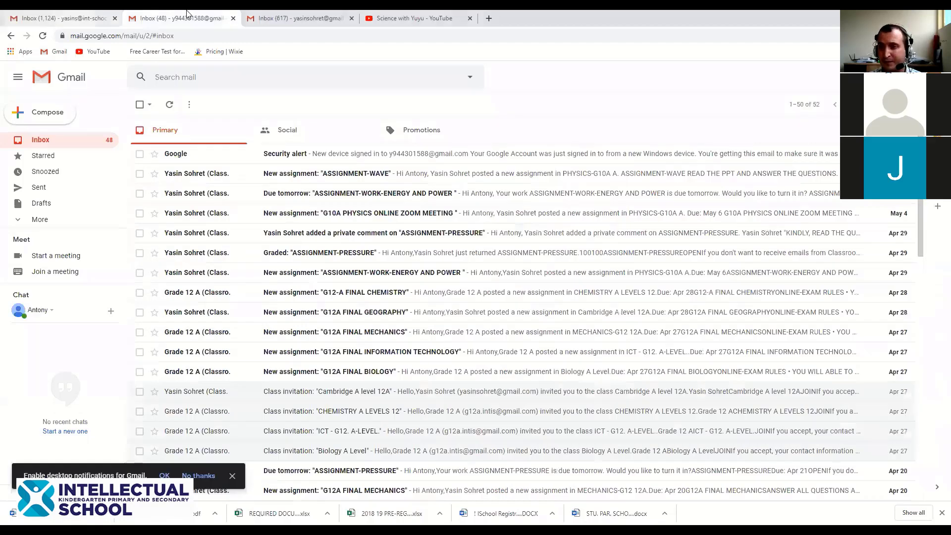
left_click(76, 14)
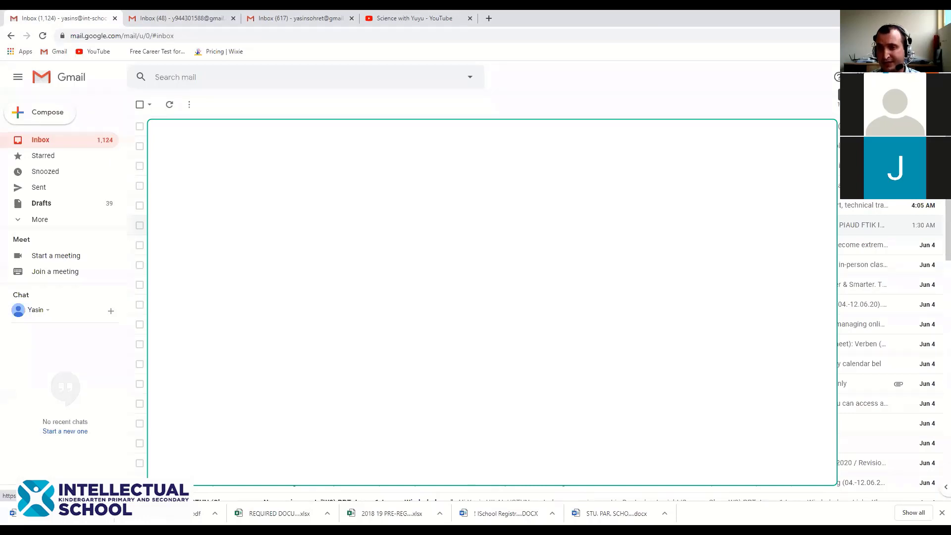
left_click(861, 77)
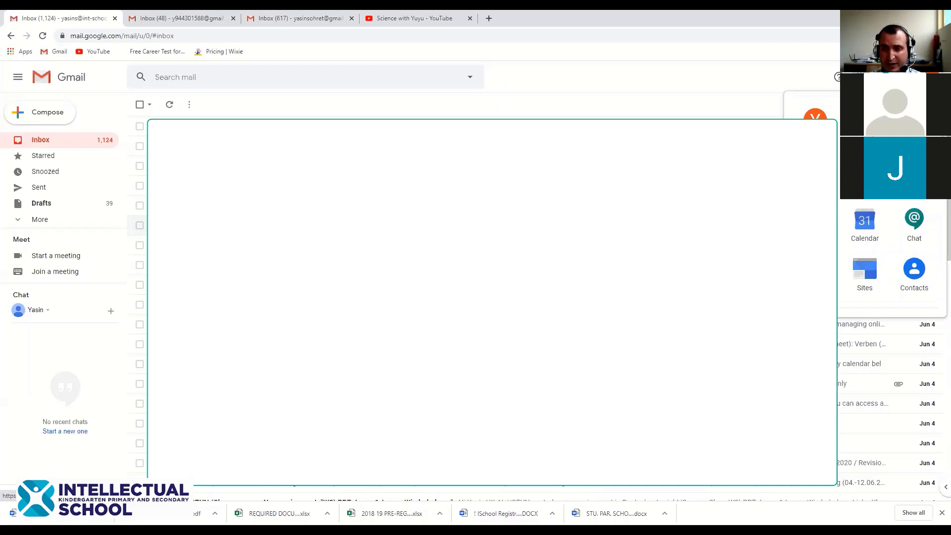
left_click(816, 171)
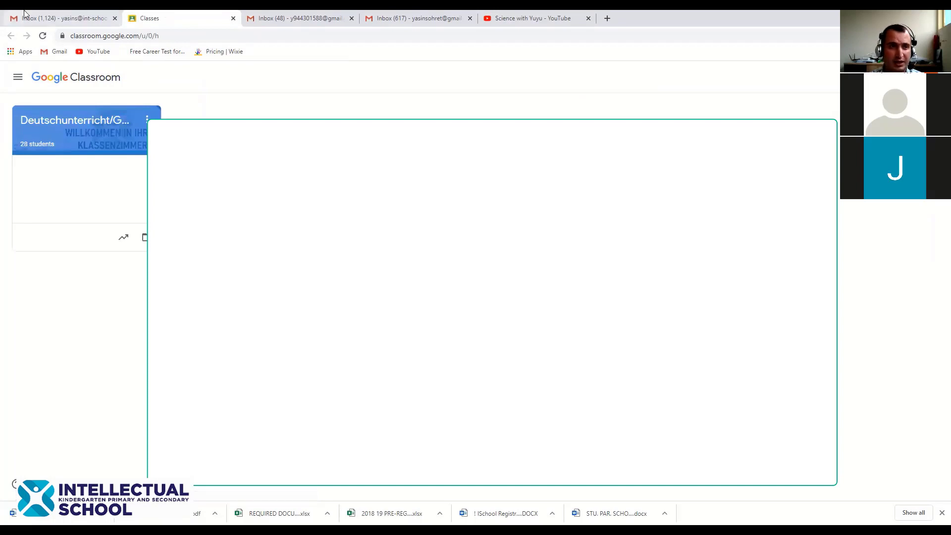
left_click(39, 18)
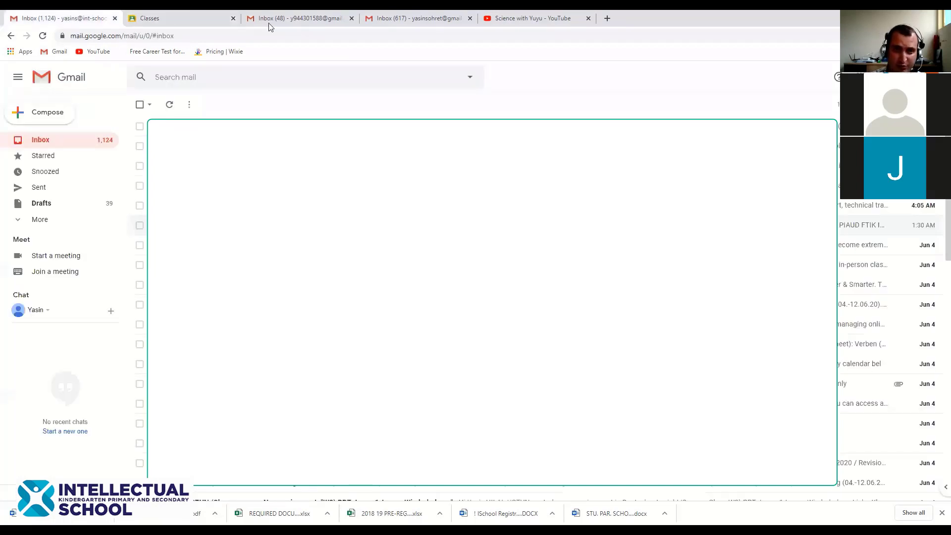
Search Google for 'GOOGLE CLASSROOM' in a new tab and open the Classroom site from the results
key("ctrl+t")
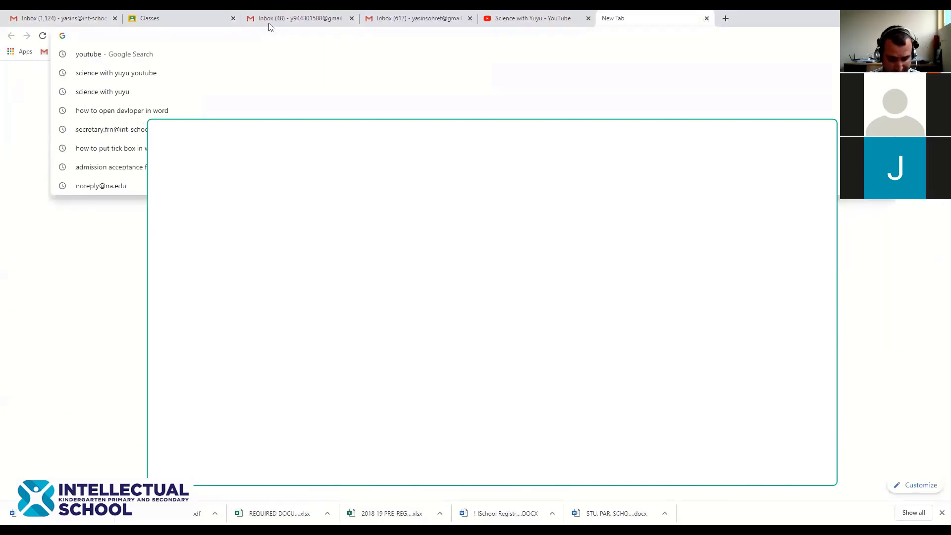
type("G")
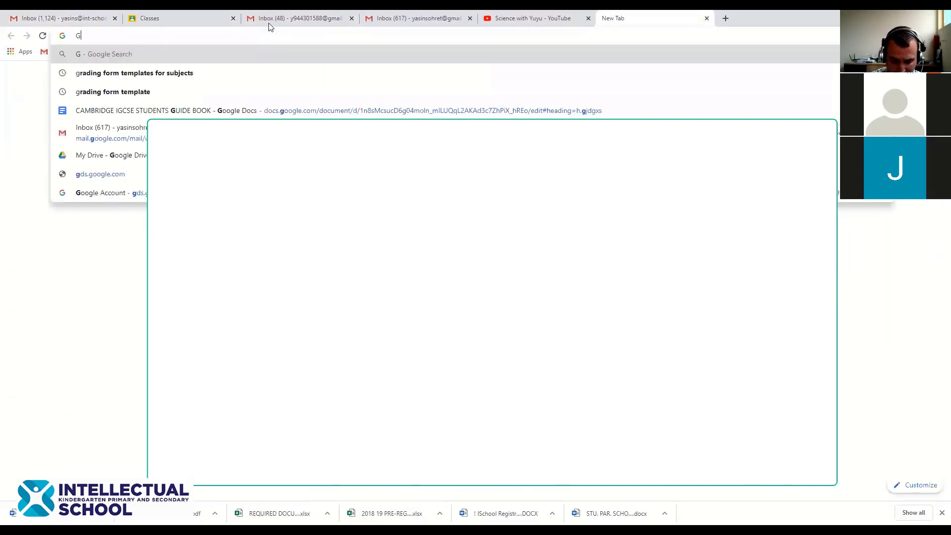
type("OOGLE C")
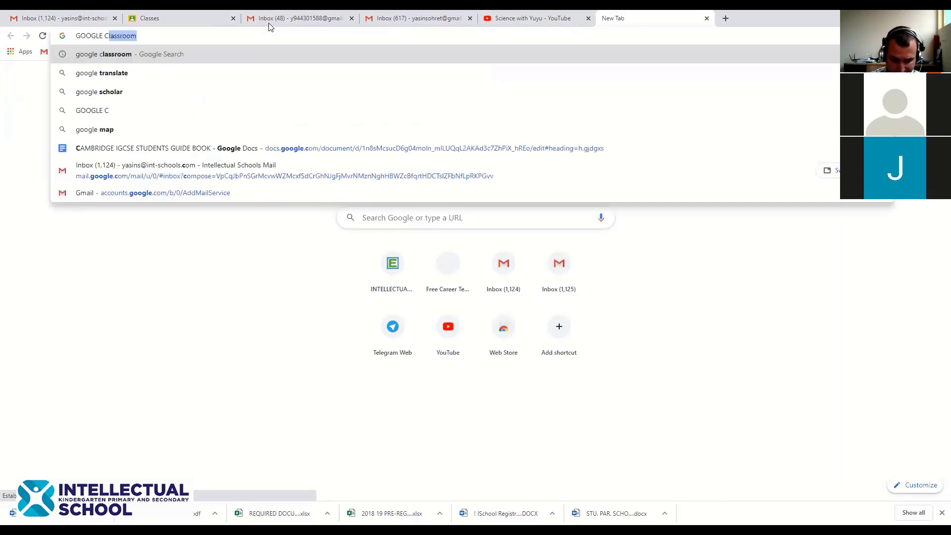
type("LASSROOM")
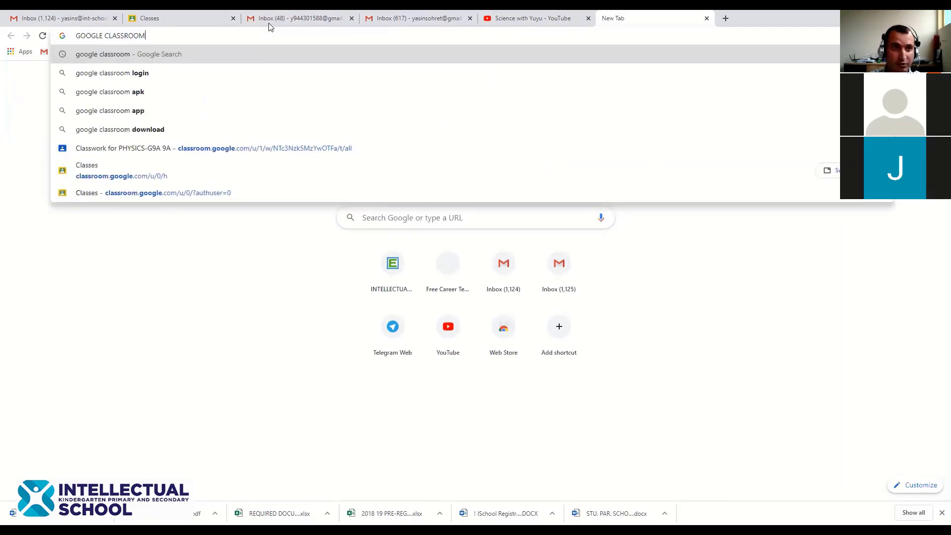
key("Return")
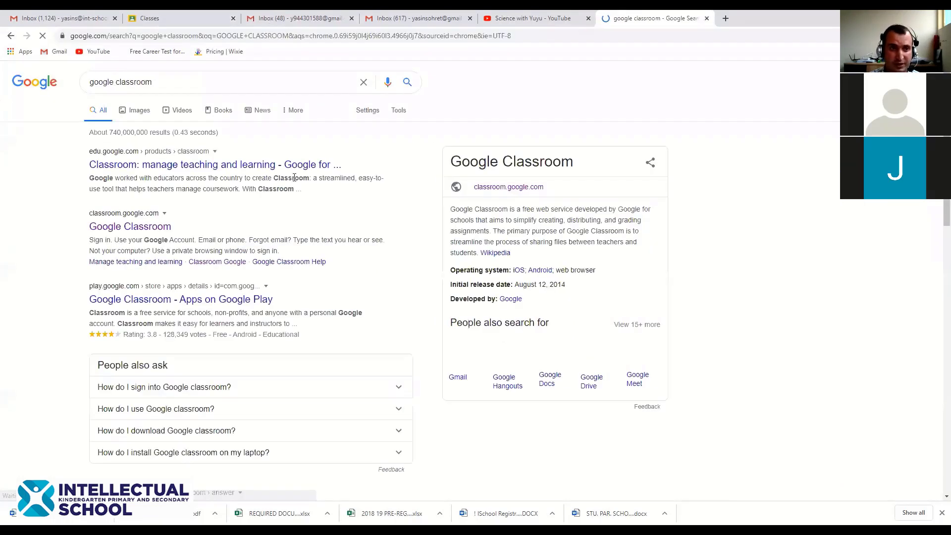
left_click(130, 227)
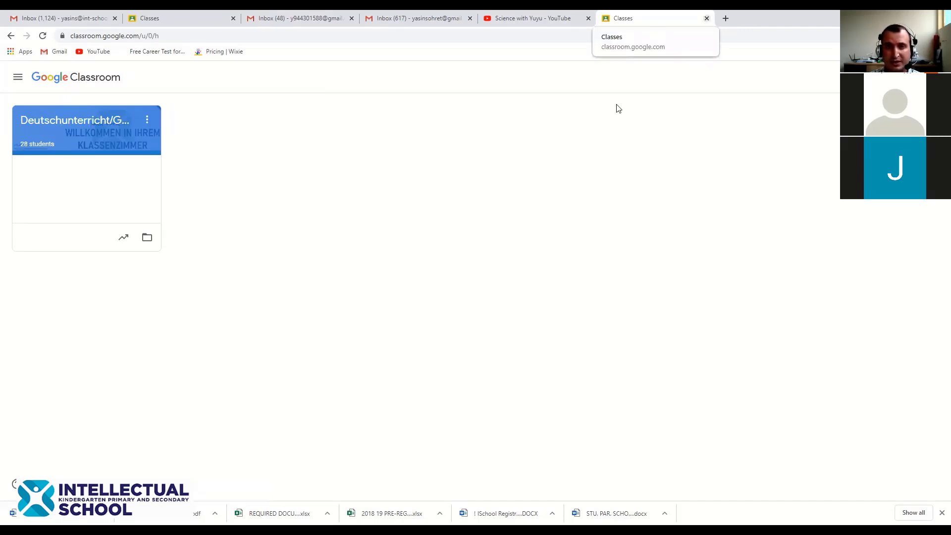
Close the duplicate Classes tab, check the navigation drawer, and bring up the join/create class menu
key("ctrl+w")
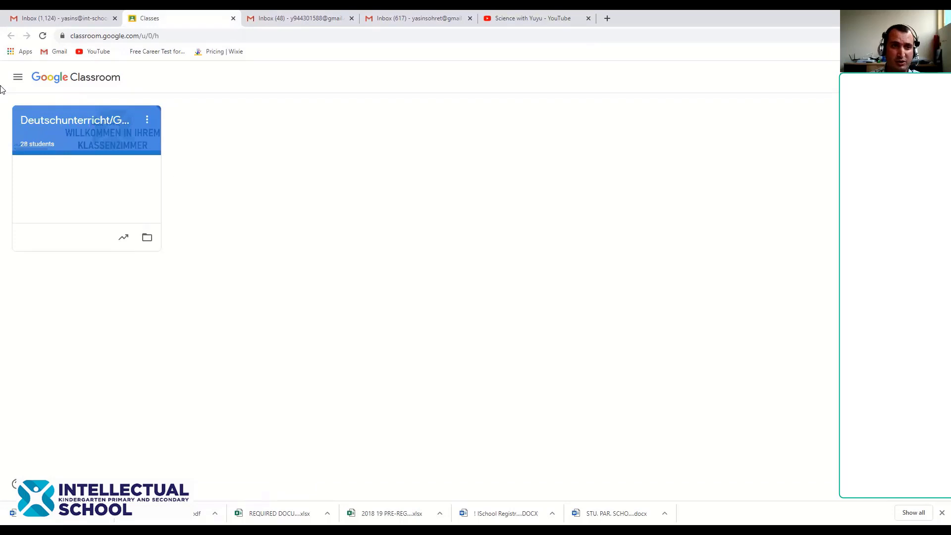
left_click(15, 79)
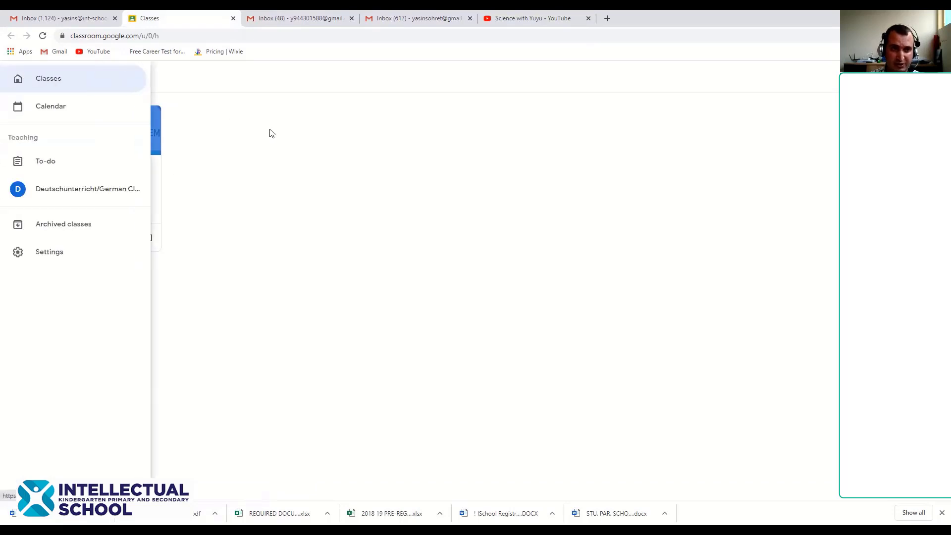
left_click(3, 78)
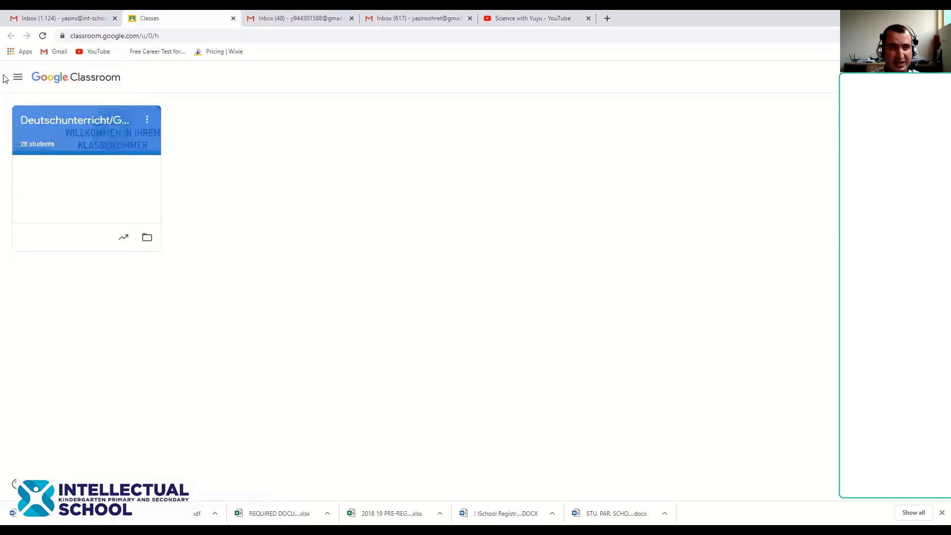
left_click(19, 78)
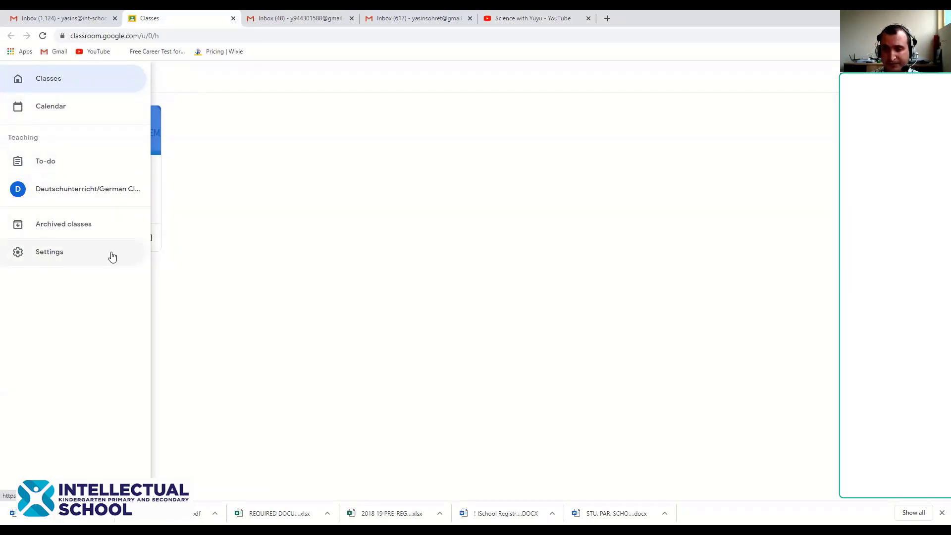
left_click(418, 257)
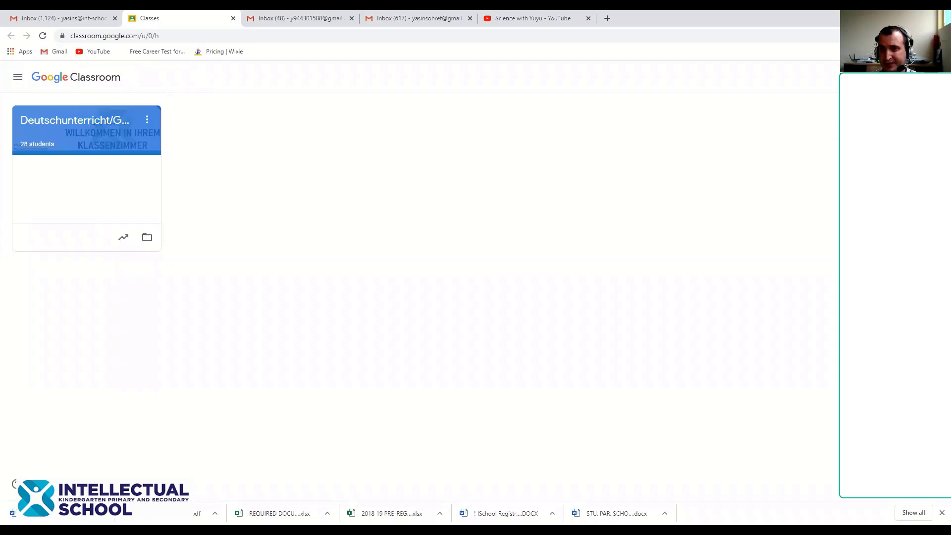
left_click(879, 77)
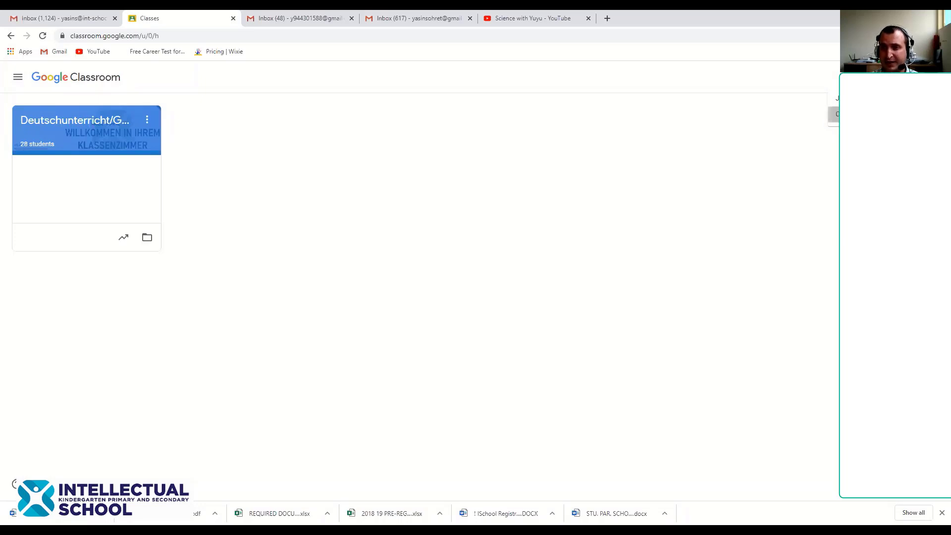
Create a new class named TRIAL, section 1B, with subject TRIAL
left_click(835, 114)
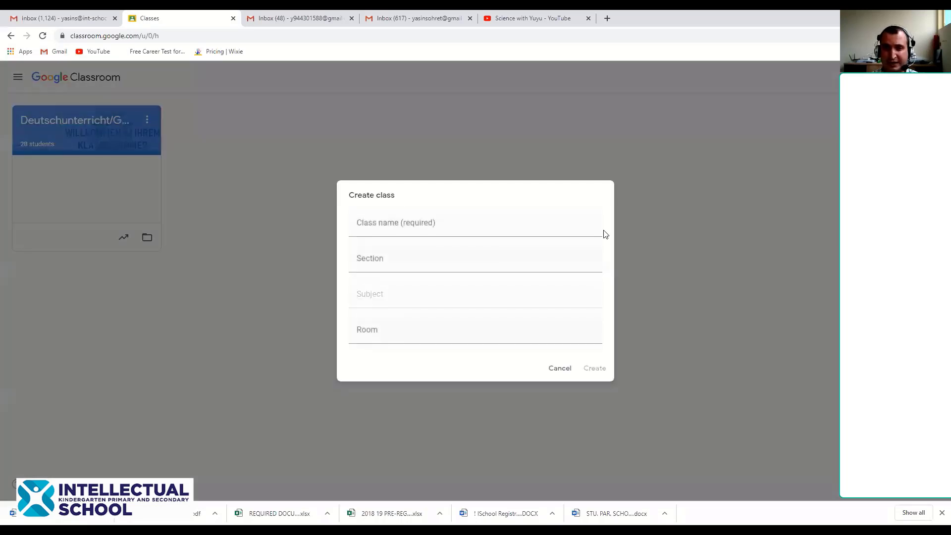
left_click(449, 228)
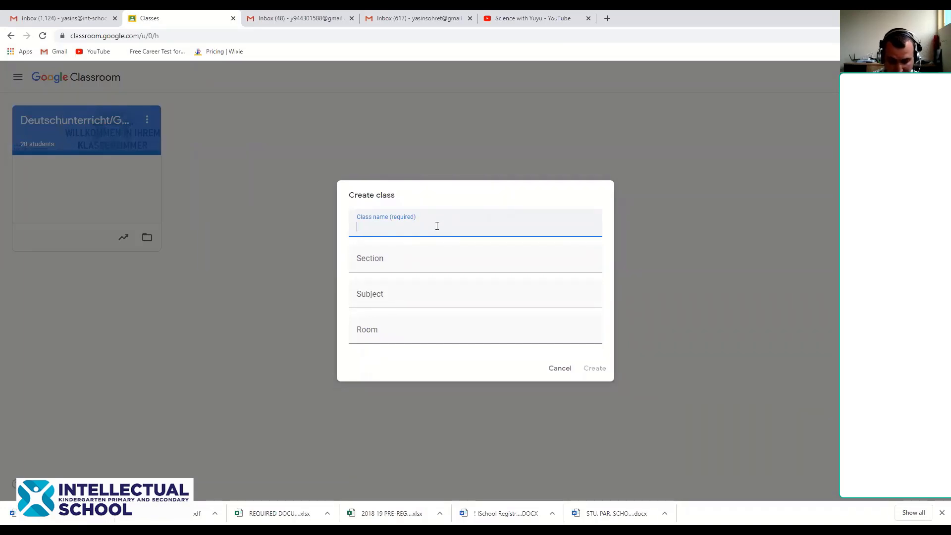
type("TRI")
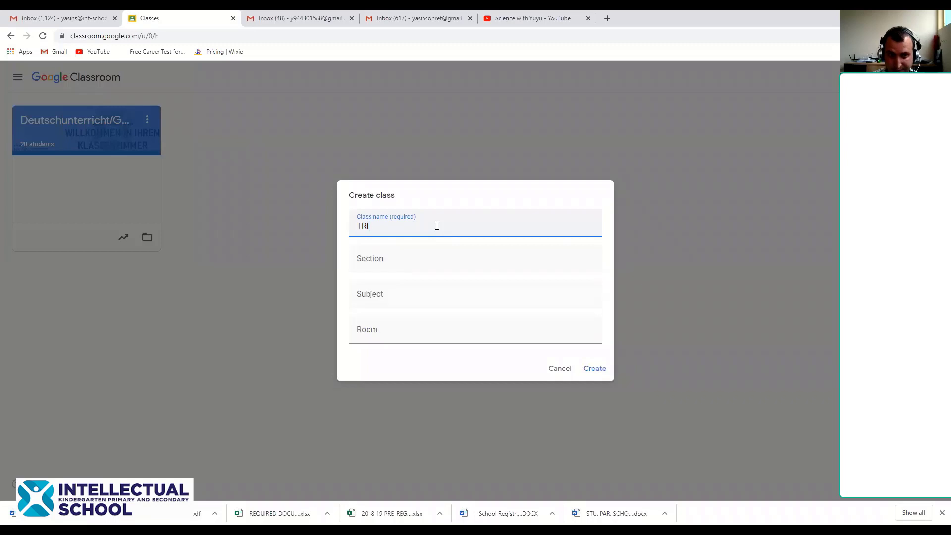
type("AL")
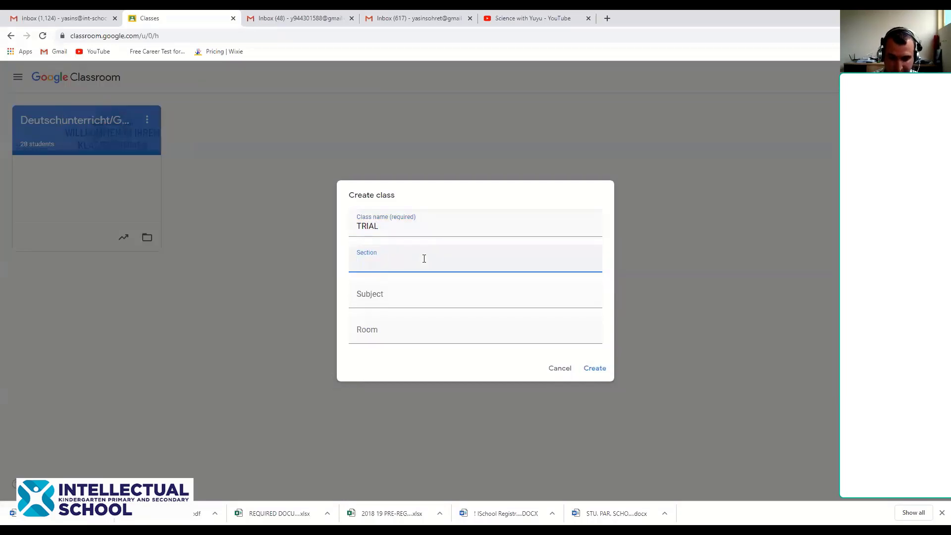
type("1B")
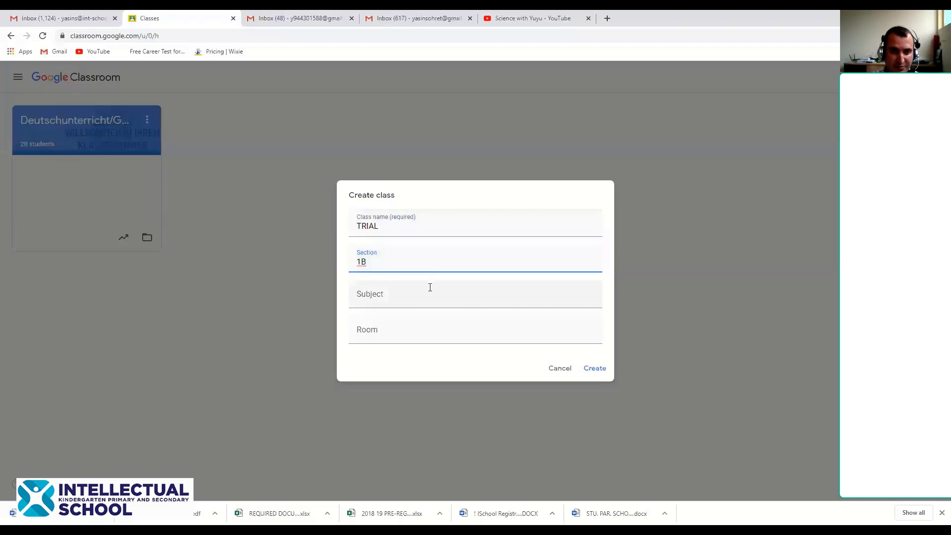
left_click(429, 286)
type("TRIAL")
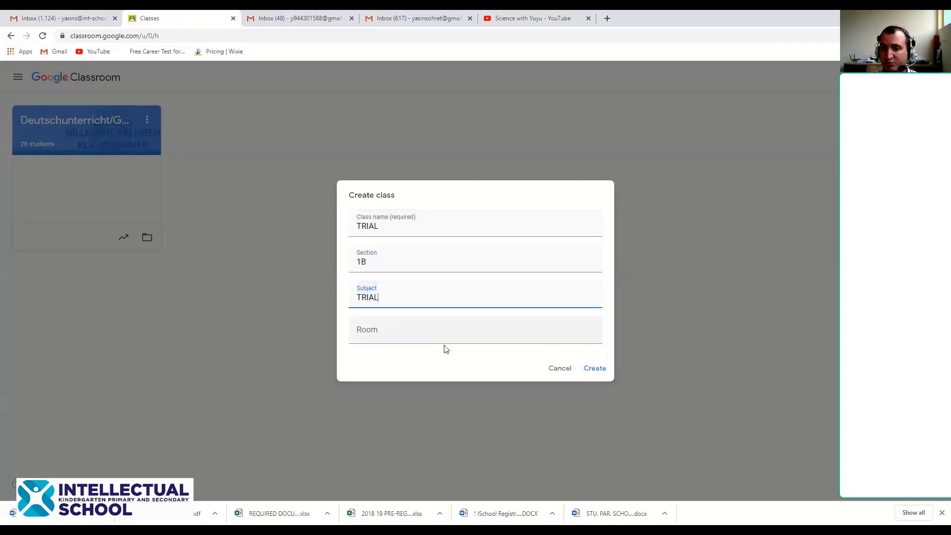
left_click(599, 371)
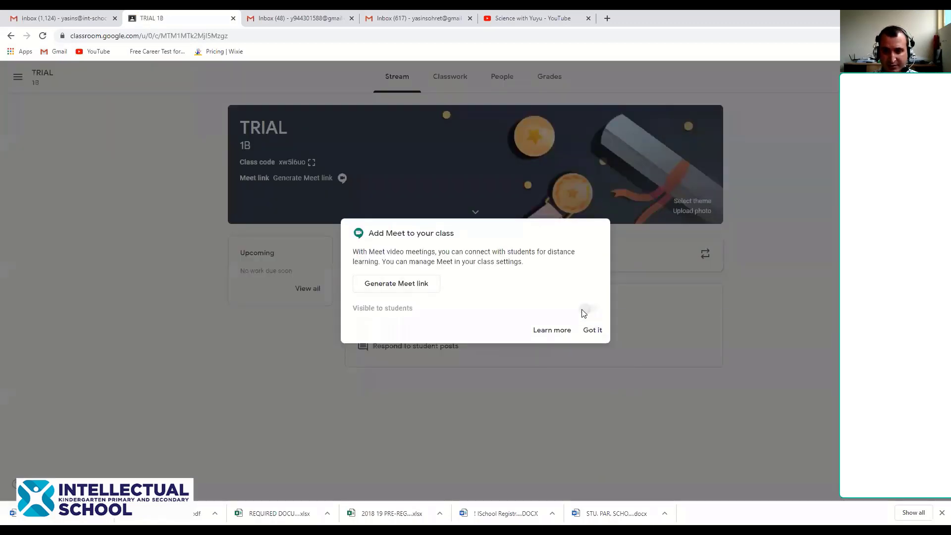
Dismiss the Meet suggestion, return to the class list, and reopen the TRIAL class
left_click(593, 330)
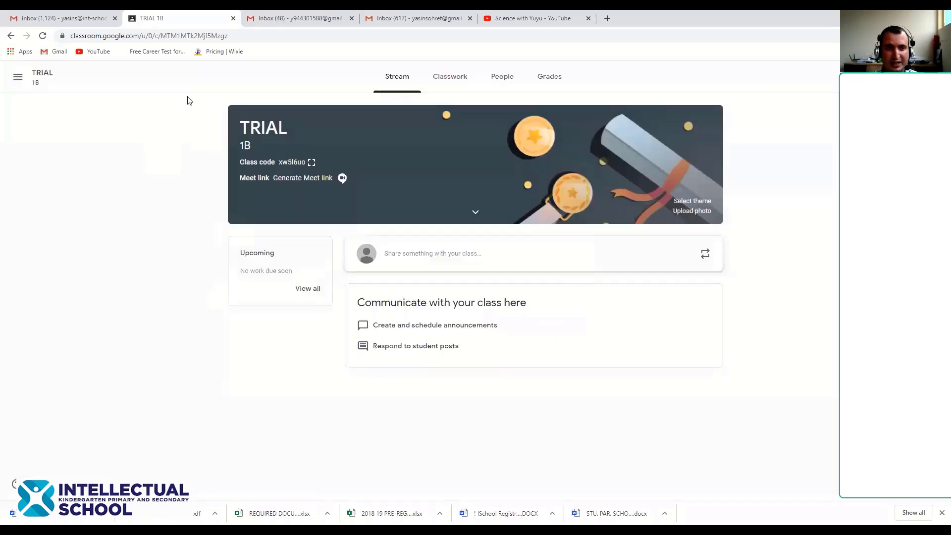
left_click(18, 78)
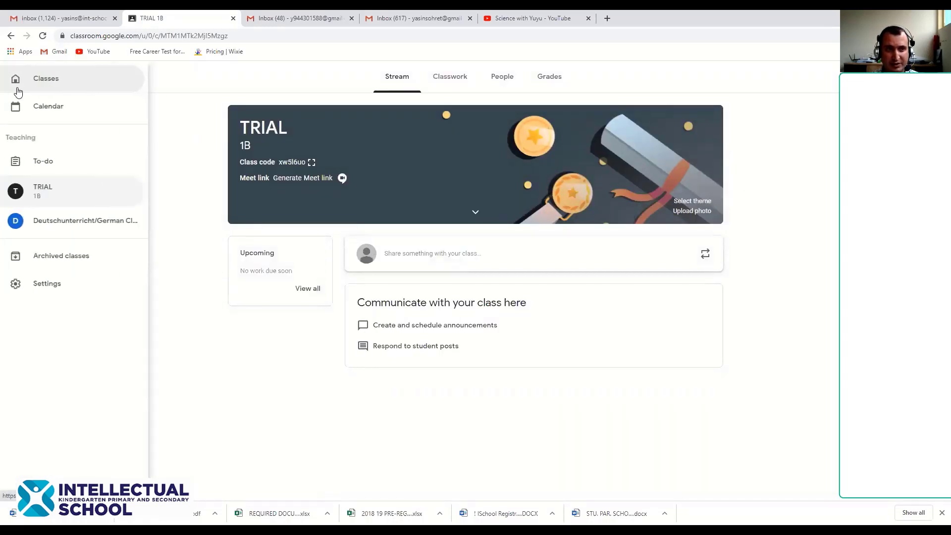
left_click(33, 81)
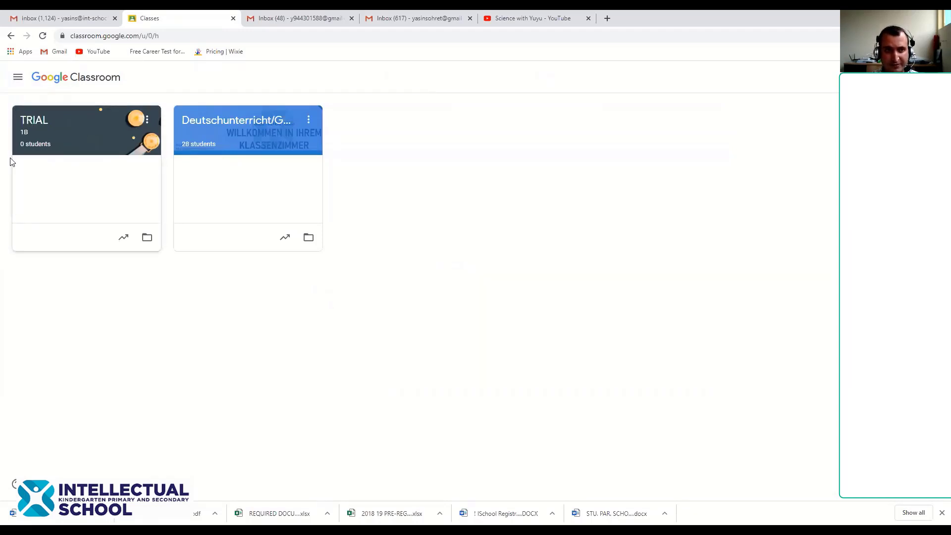
left_click(36, 119)
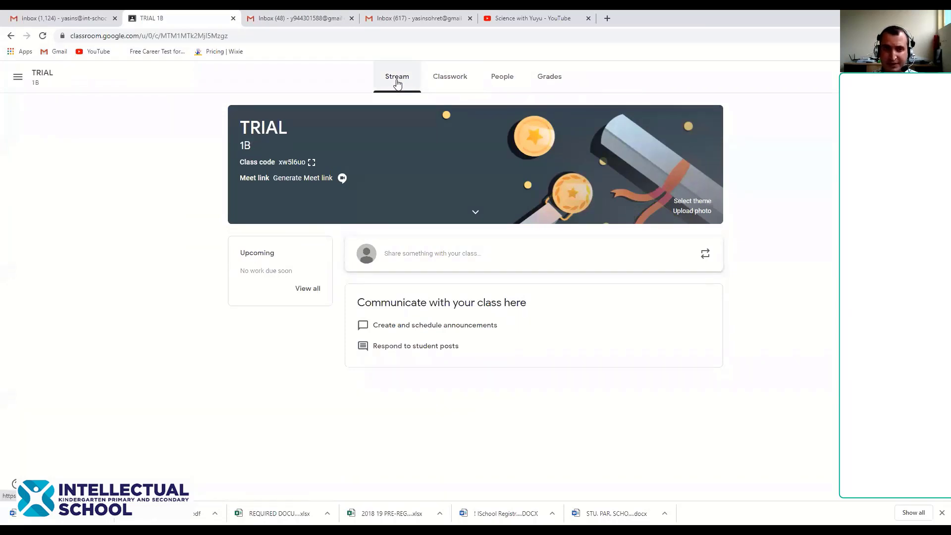
Look through the TRIAL 1B Classwork, People and Grades pages, ending back on Stream
left_click(460, 88)
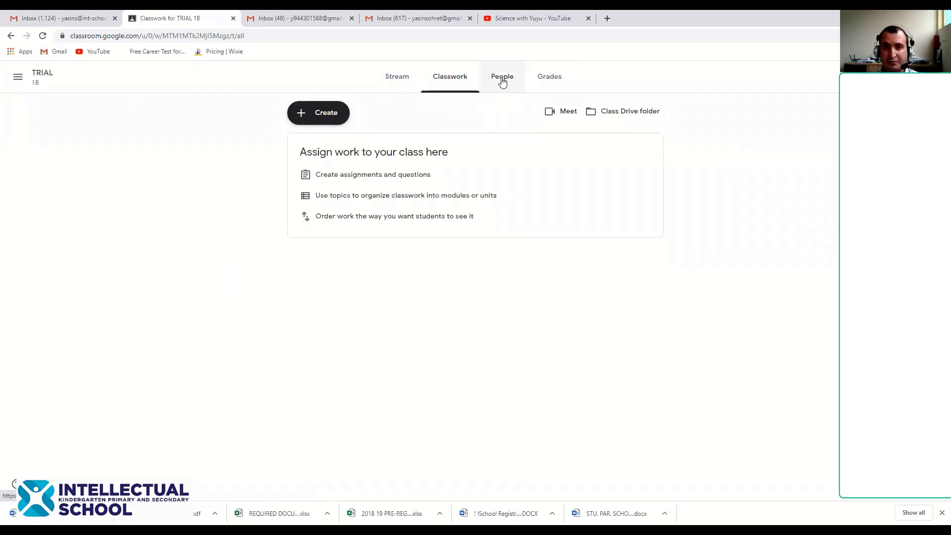
left_click(502, 81)
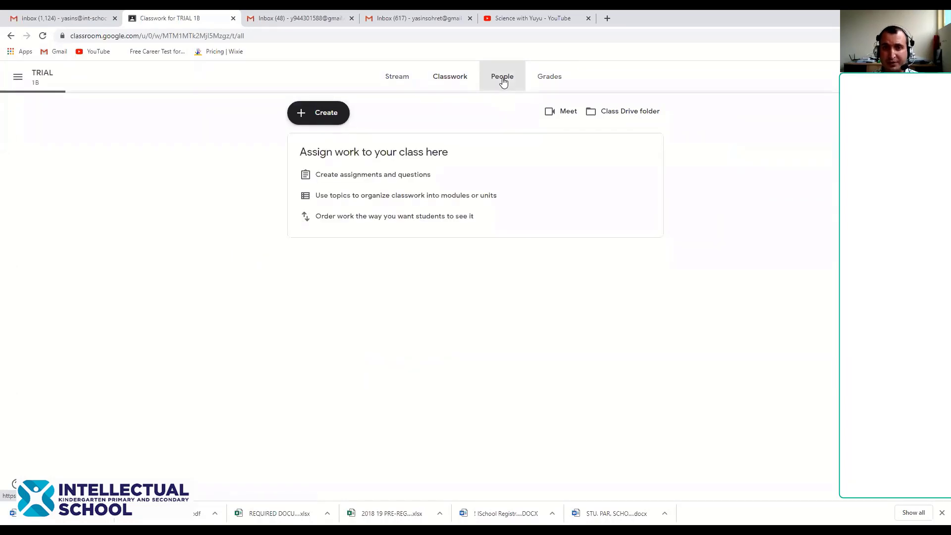
left_click(551, 87)
left_click(394, 80)
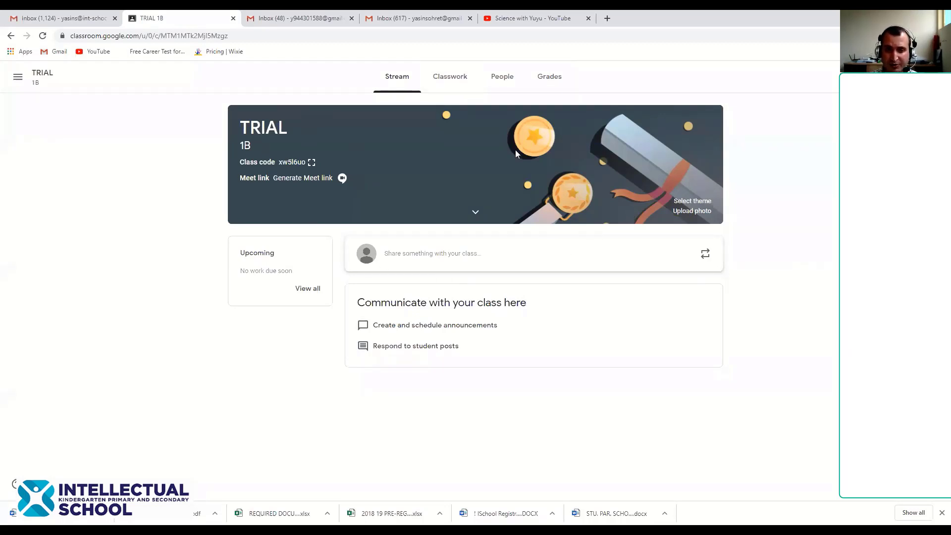
Show the TRIAL 1B class code enlarged, select it, and close the display
left_click(311, 162)
left_click_drag(362, 283, 601, 284)
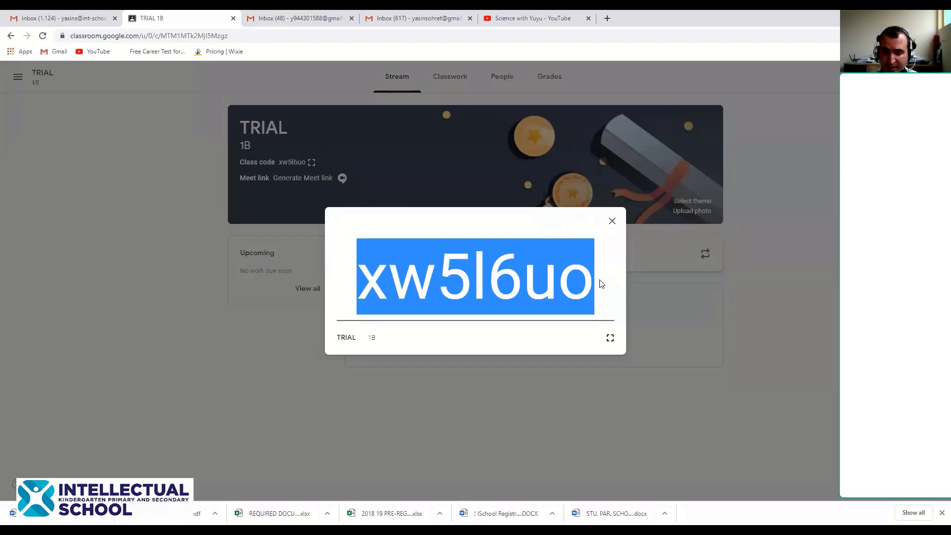
left_click(613, 221)
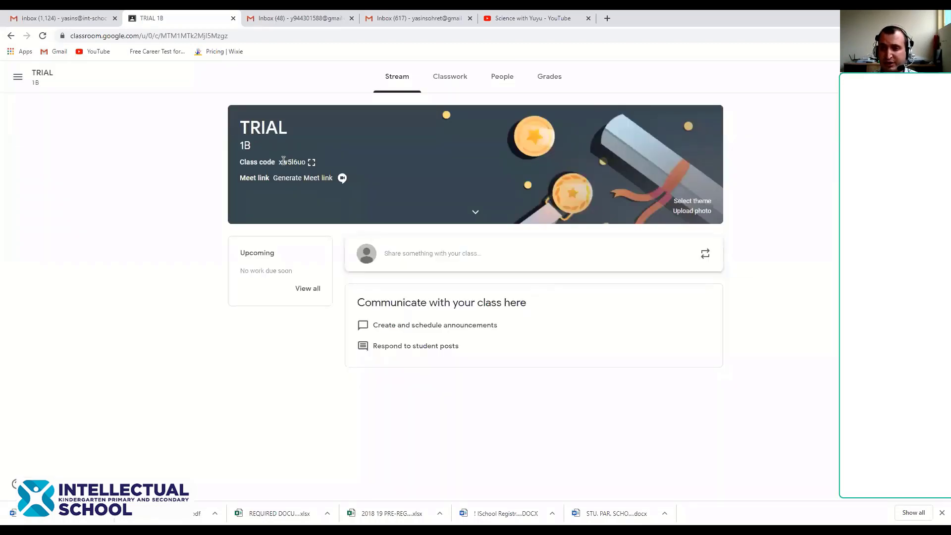
left_click(312, 162)
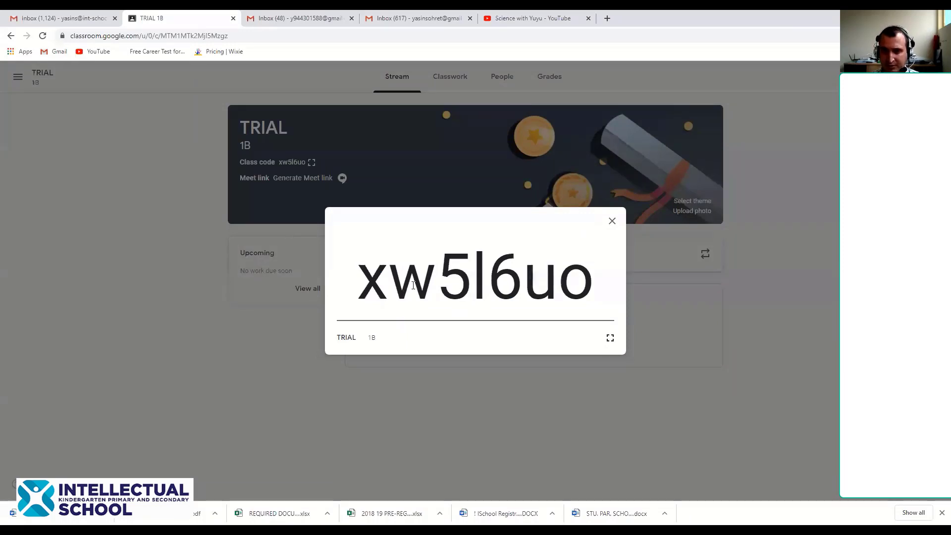
left_click(613, 221)
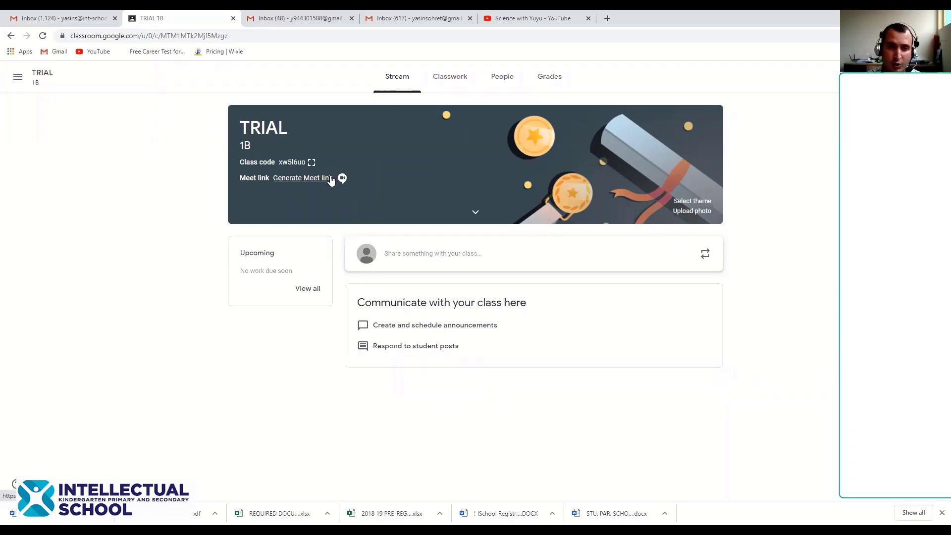
Generate and copy a Meet link for TRIAL 1B, keep it visible to students, and save
left_click(329, 179)
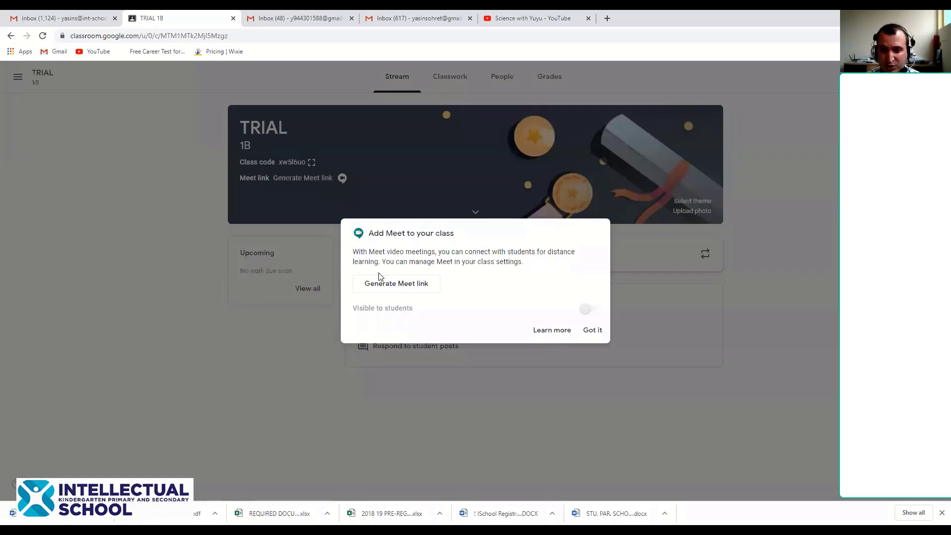
left_click(407, 287)
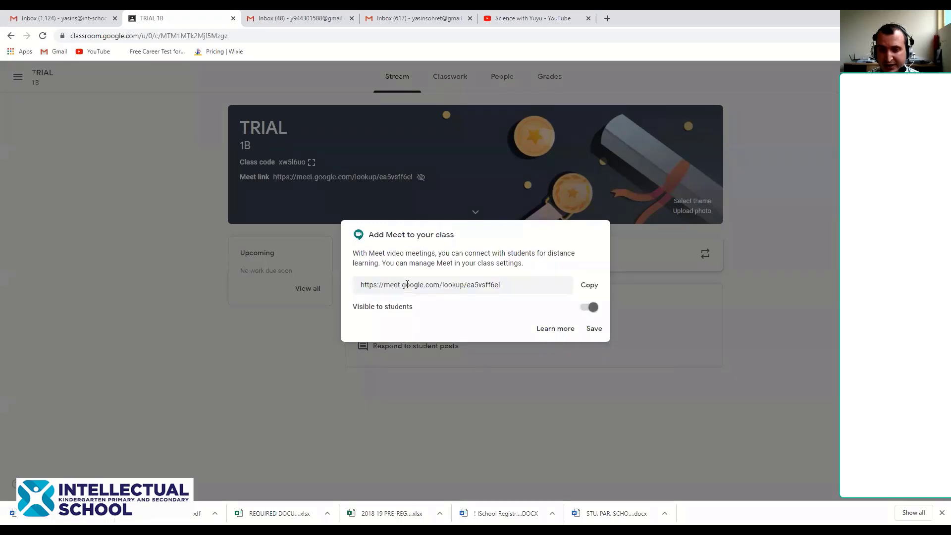
left_click(594, 287)
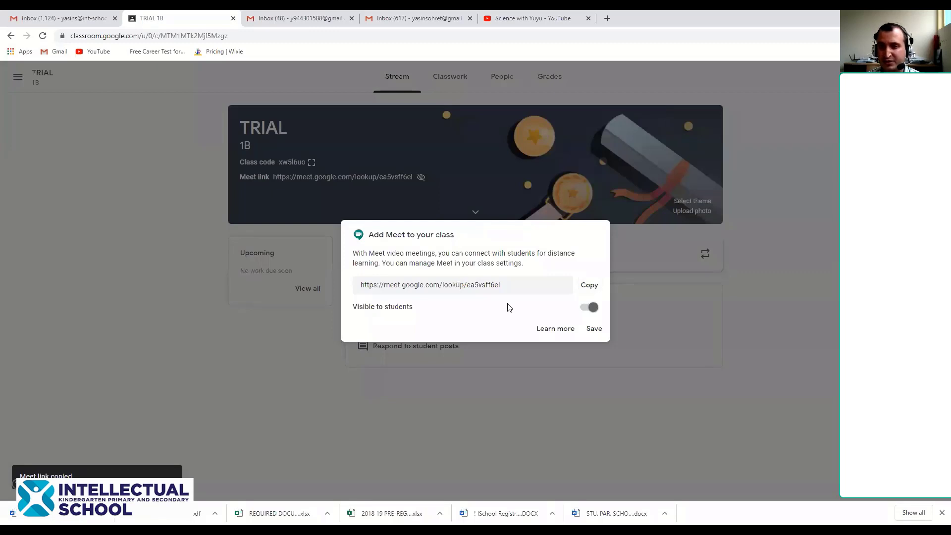
left_click(595, 309)
left_click(595, 308)
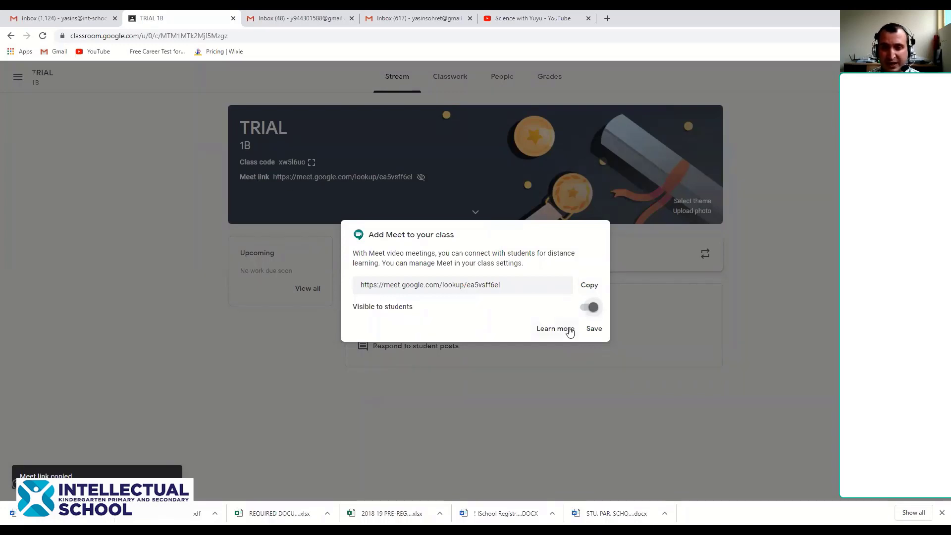
left_click(594, 329)
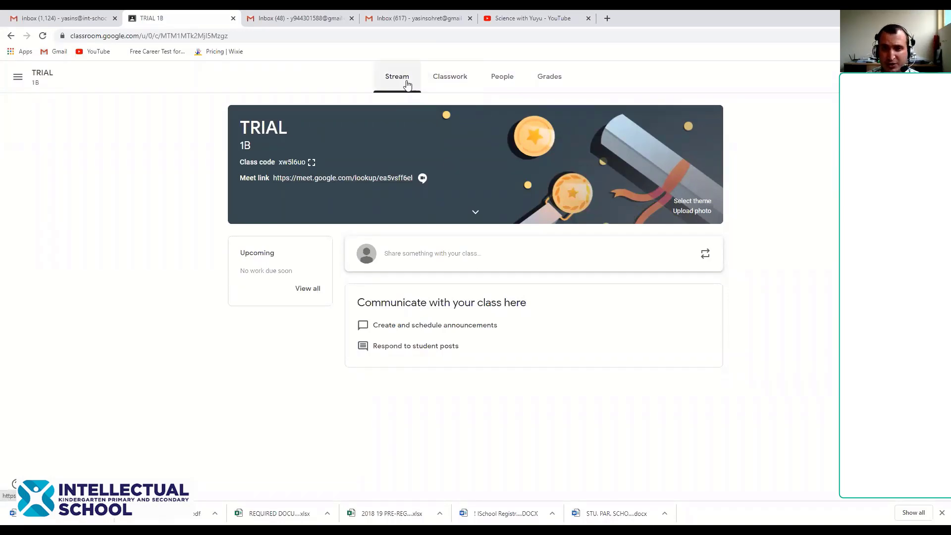
Visit the TRIAL 1B Classwork page, then open its People page
left_click(456, 83)
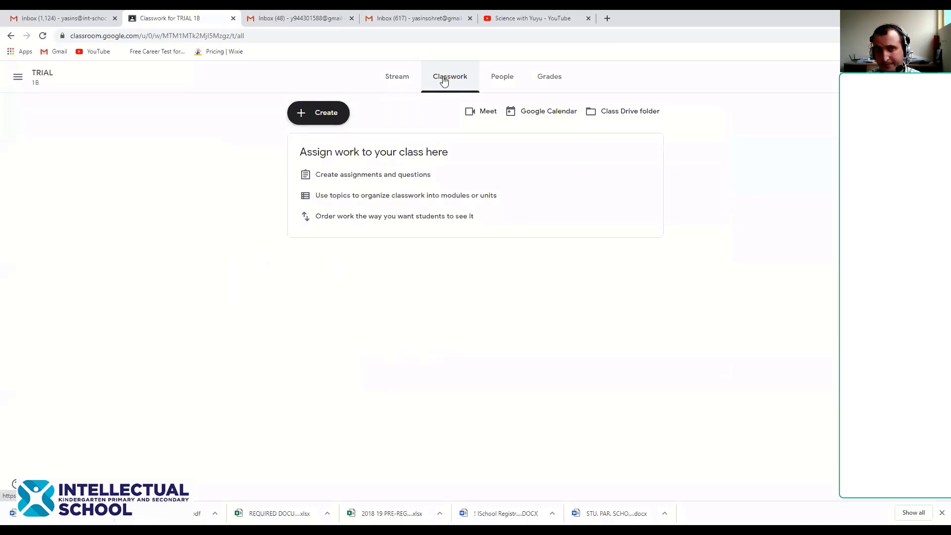
left_click(504, 78)
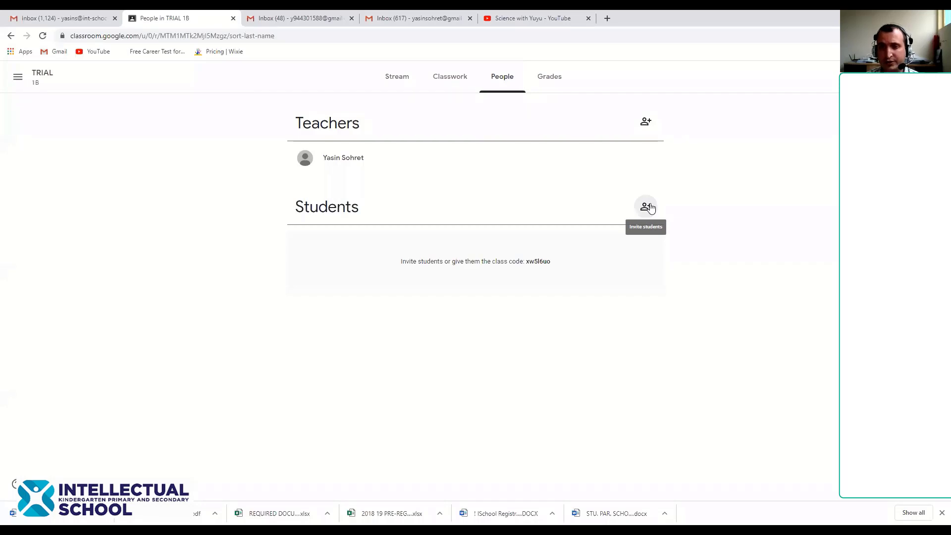
Invite a student to TRIAL 1B by entering the student's e-mail address
left_click(647, 207)
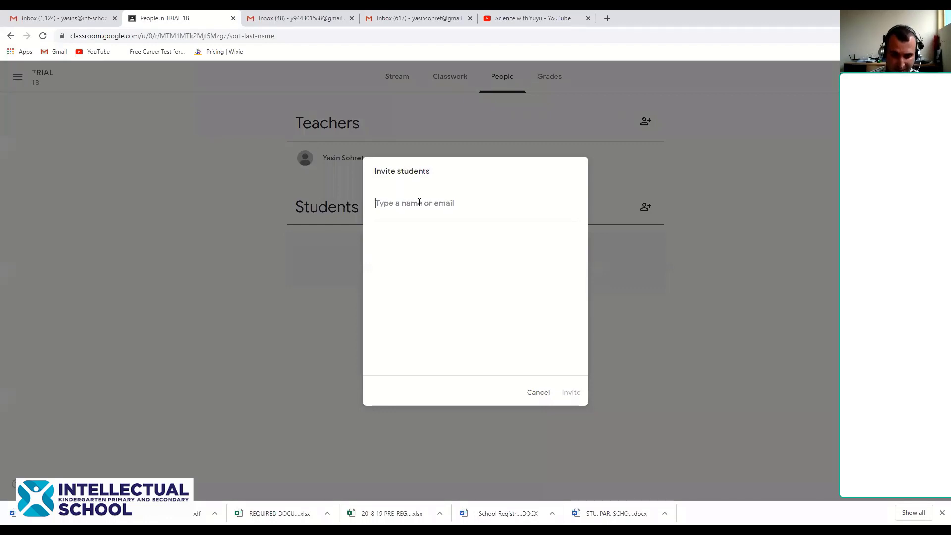
type("s")
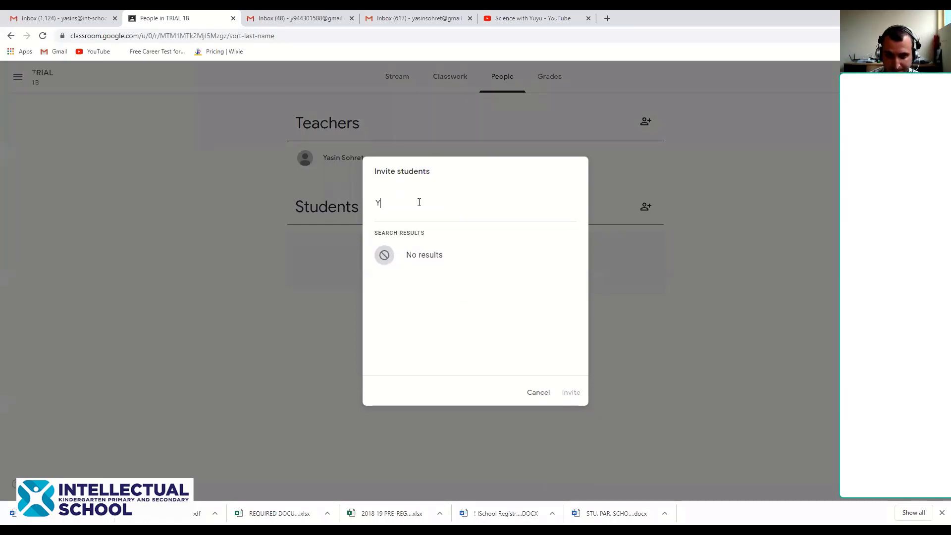
key("BackSpace")
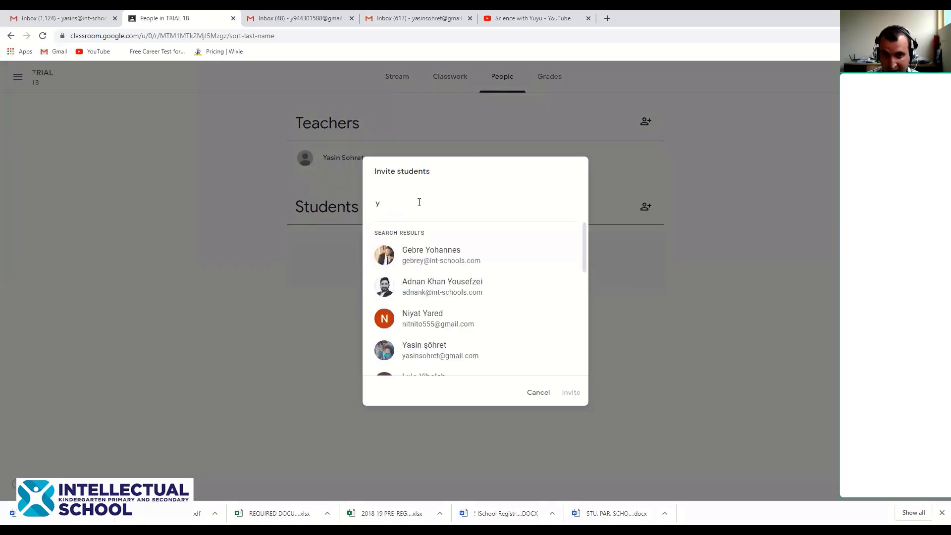
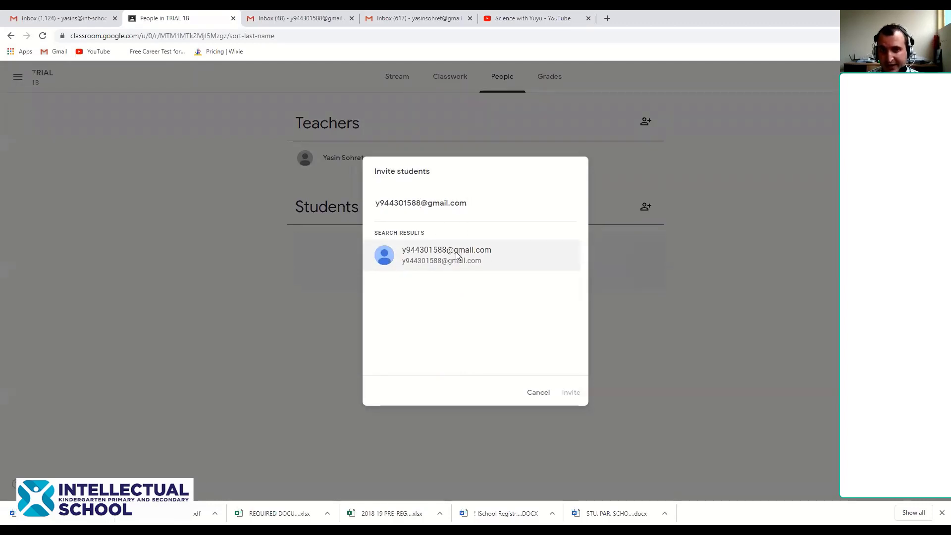
left_click(457, 255)
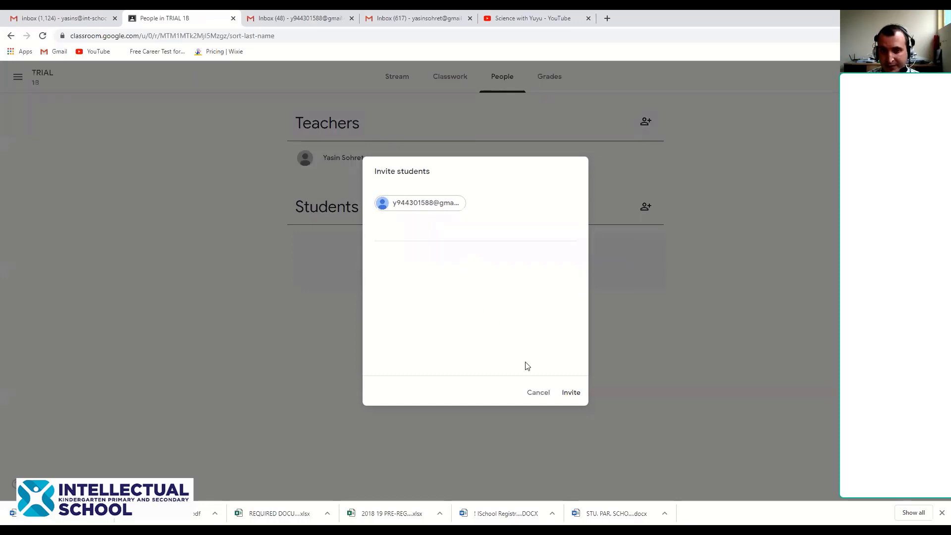
left_click(579, 395)
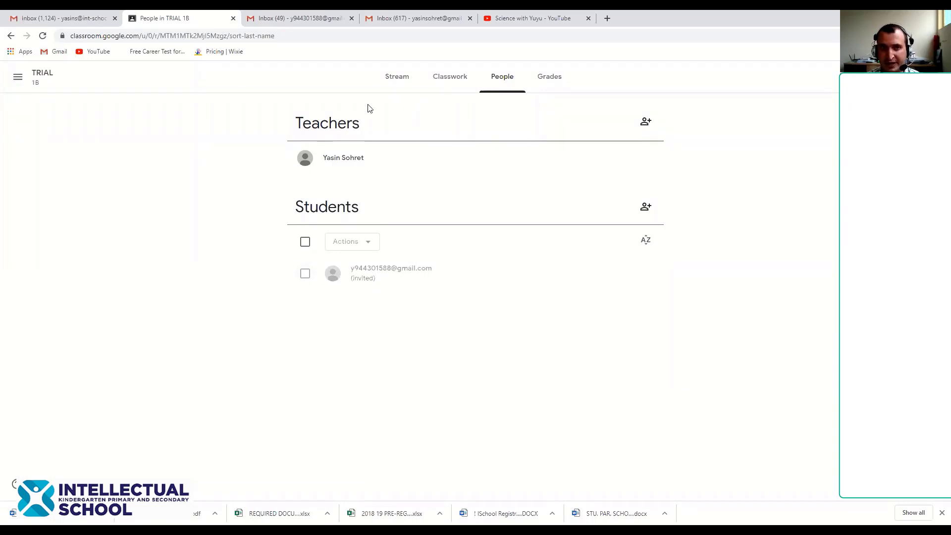
key("ctrl+Tab")
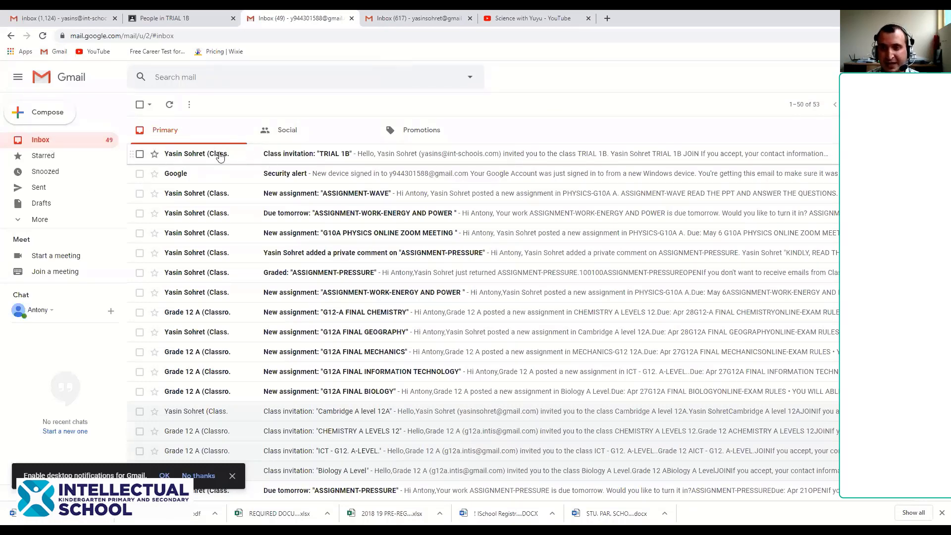
Open the 'Class invitation: TRIAL 1B' e-mail in the student's inbox and join the class
mouse_move(220, 157)
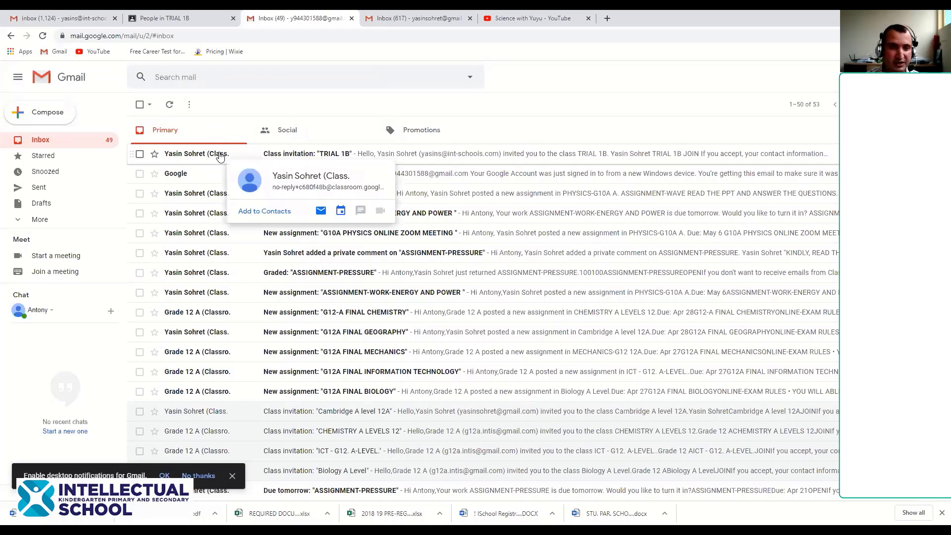
left_click(192, 158)
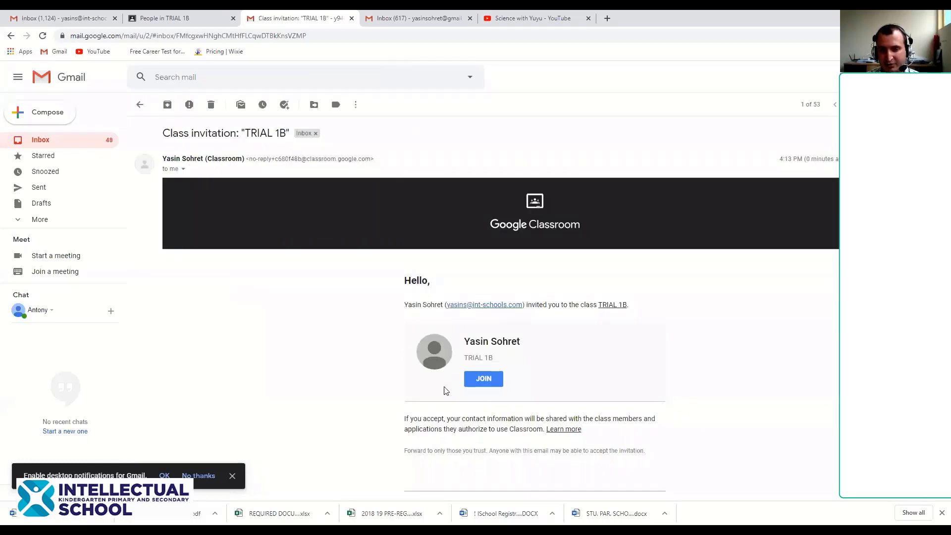
left_click(479, 379)
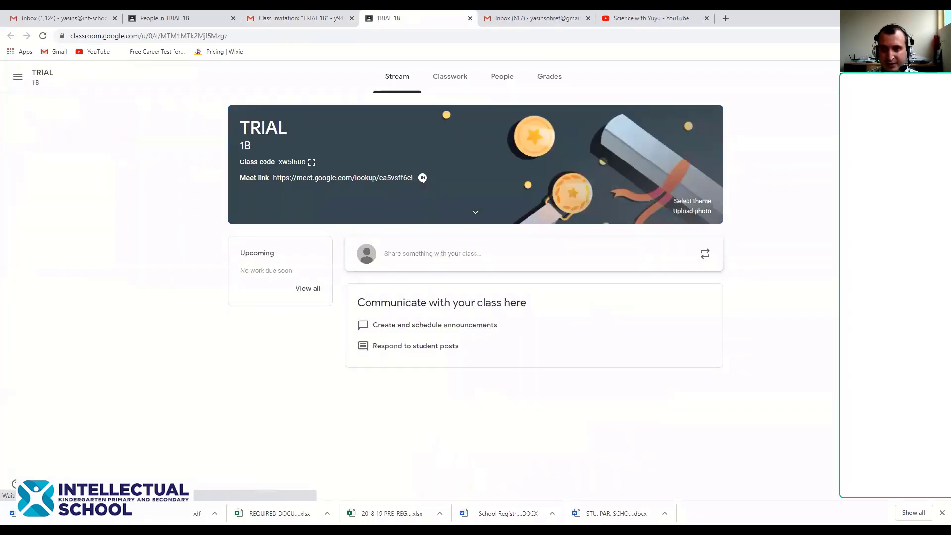
Open Classroom as the student account, compare its class list, and return to TRIAL 1B's People page
left_click(934, 77)
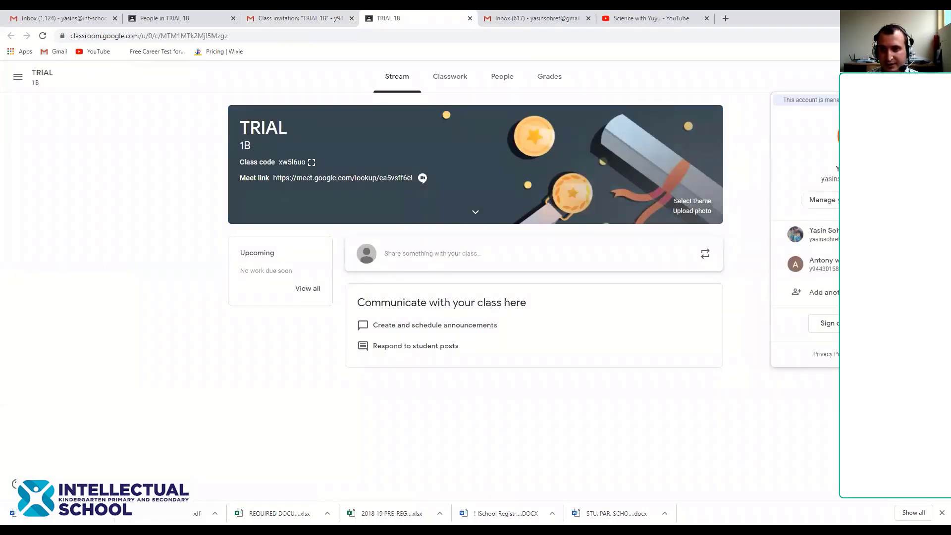
left_click(824, 293)
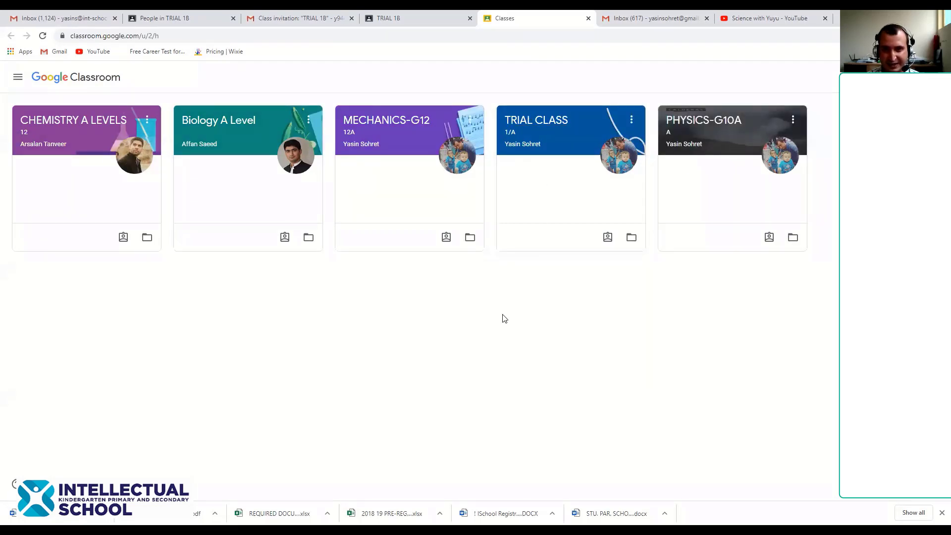
key("ctrl+shift+Tab")
key("ctrl+shift+Tab")
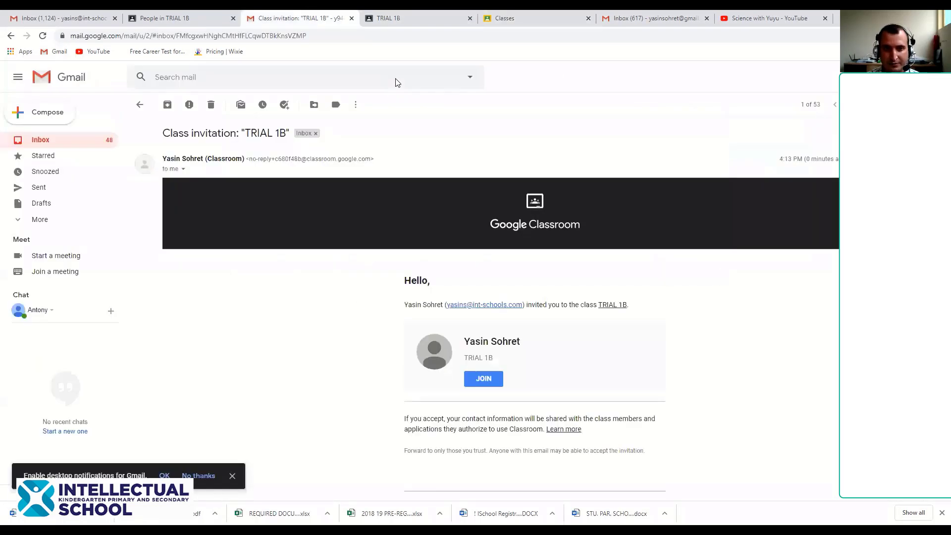
left_click(185, 15)
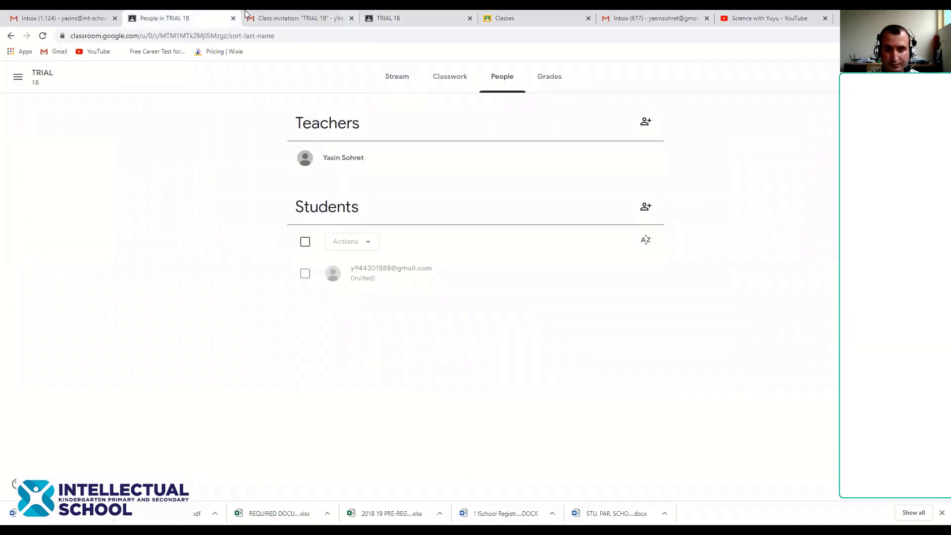
left_click(522, 18)
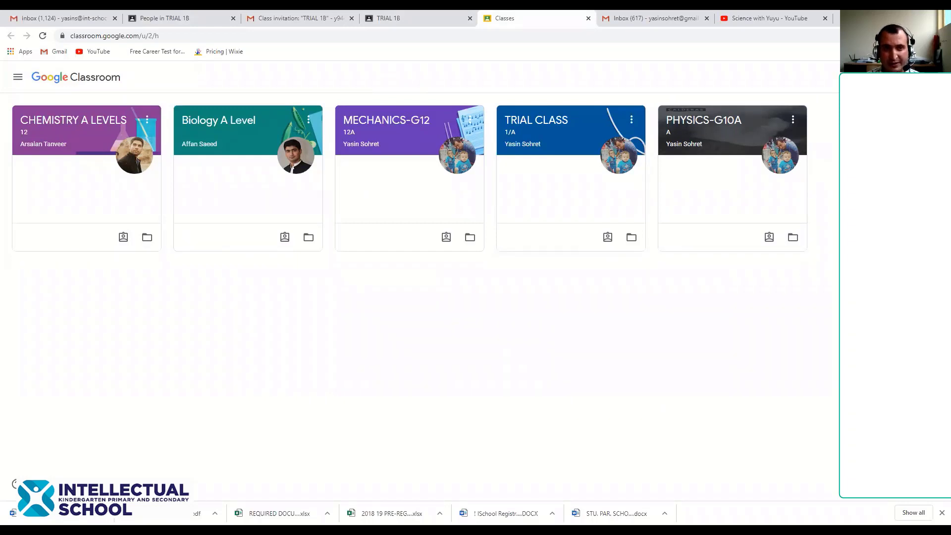
left_click(292, 18)
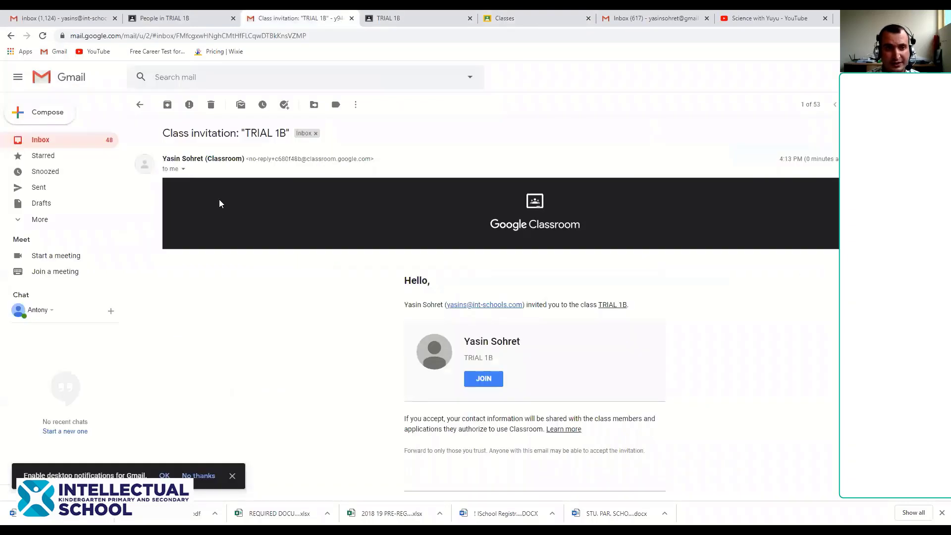
left_click(154, 16)
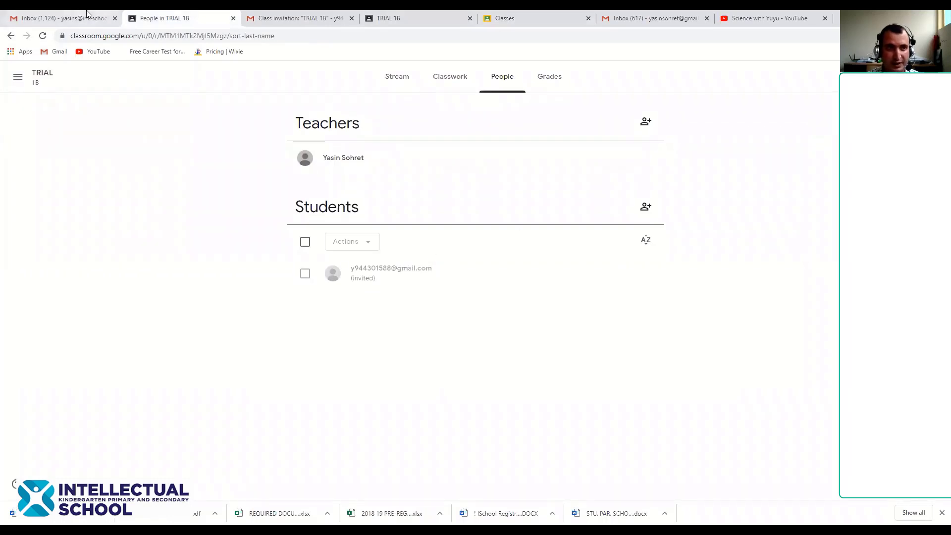
left_click(390, 84)
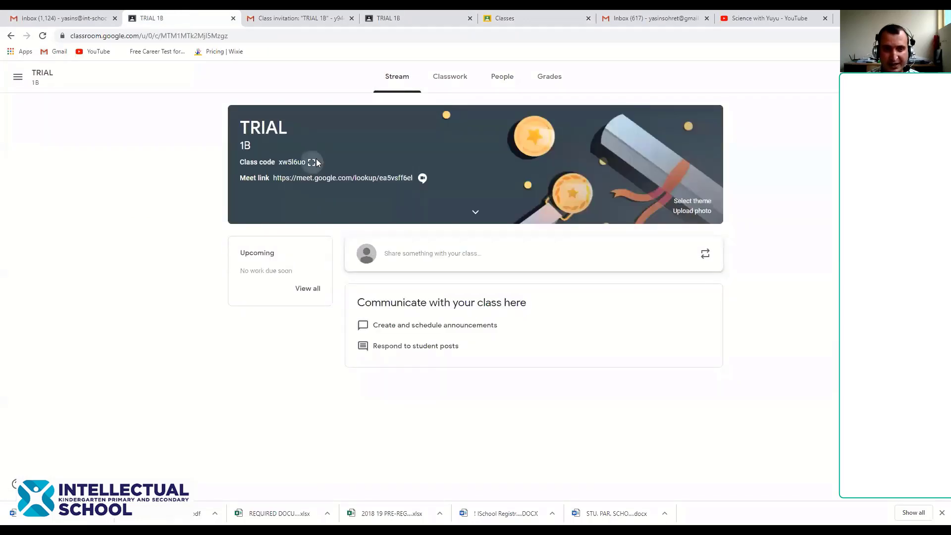
left_click(312, 162)
left_click_drag(359, 275, 601, 278)
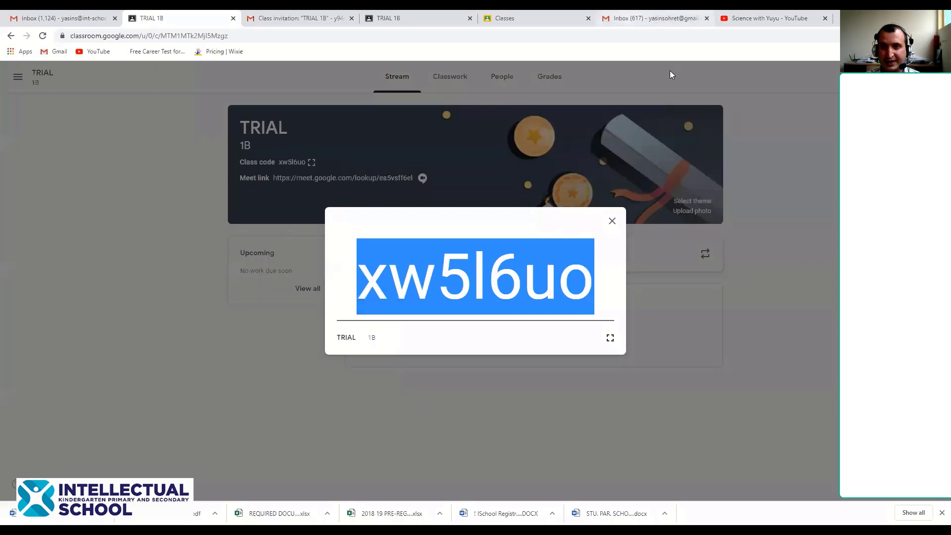
key("ctrl+5")
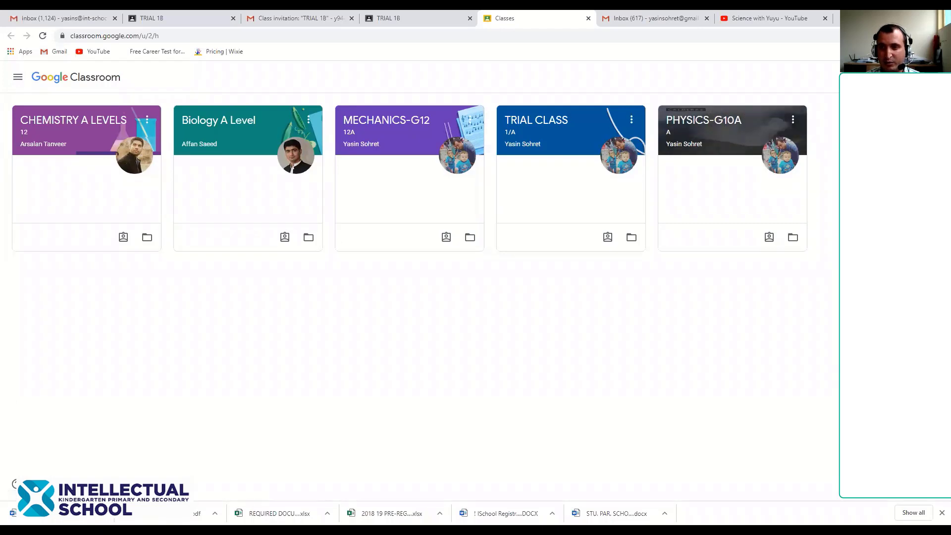
left_click(880, 77)
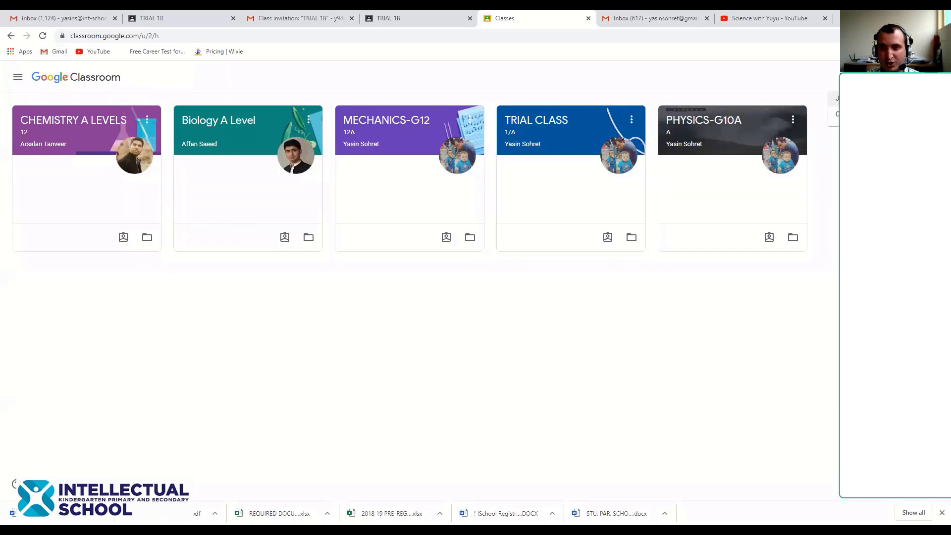
left_click(836, 98)
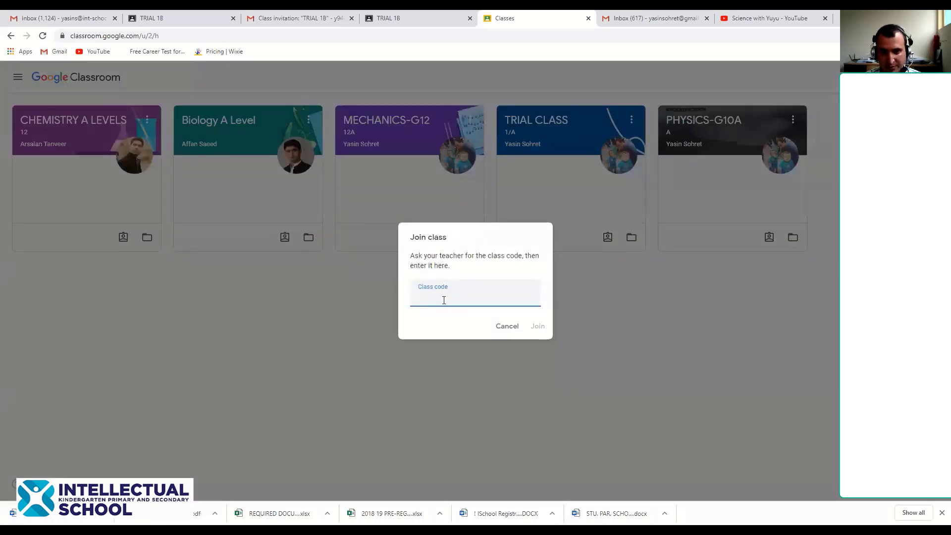
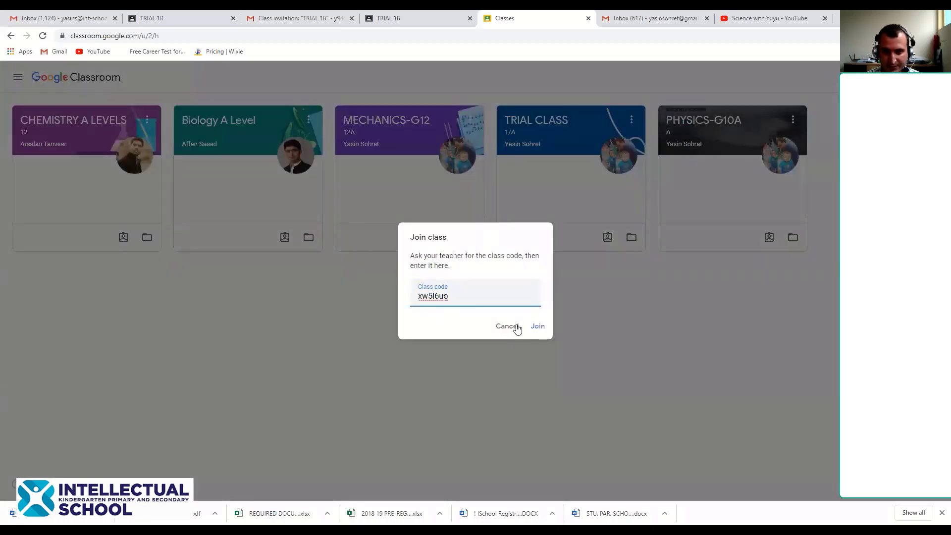
left_click(539, 327)
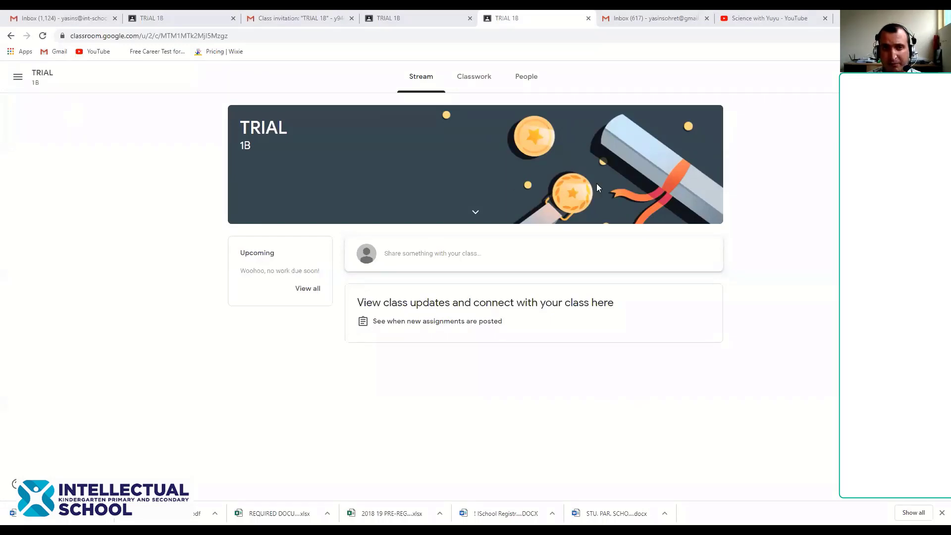
Back in the teacher's TRIAL 1B, dismiss the class code and start inviting a teacher from People
left_click(166, 16)
left_click(607, 219)
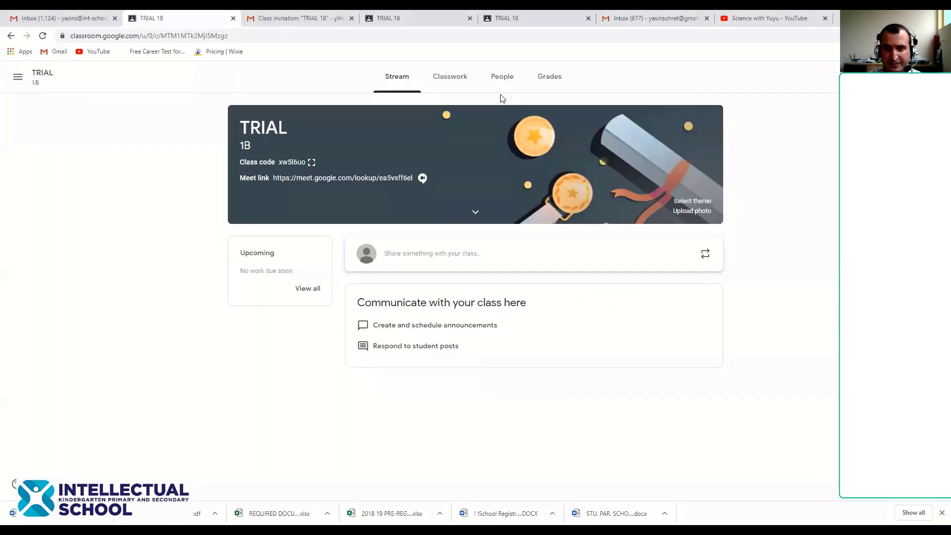
left_click(502, 80)
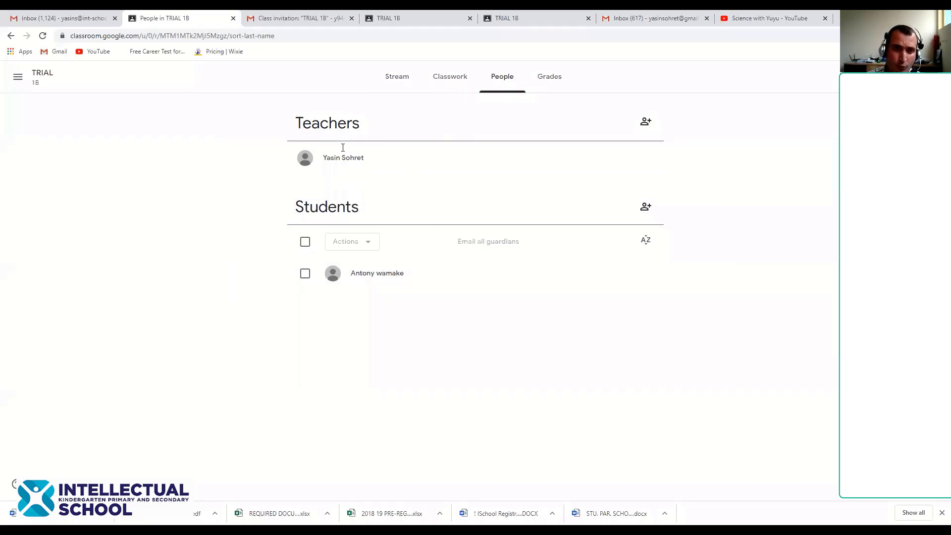
left_click(647, 123)
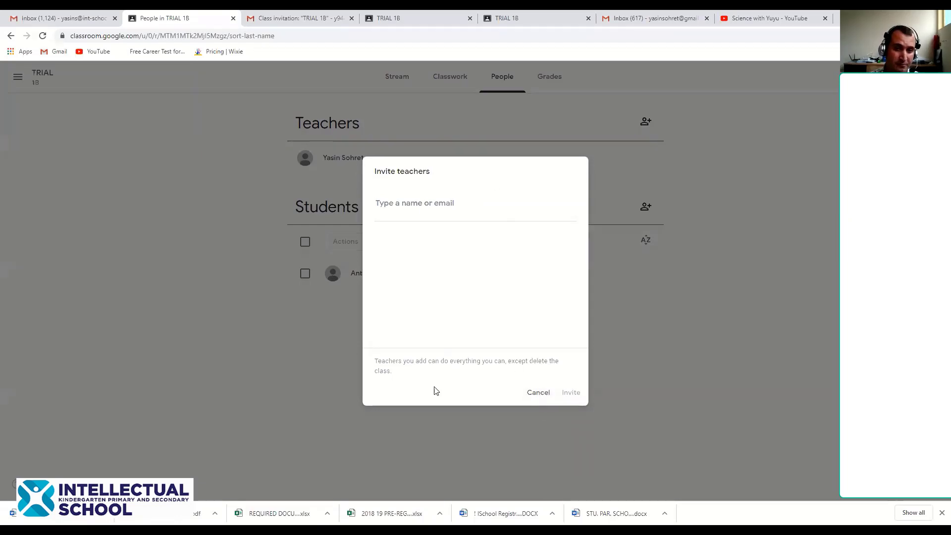
Cancel the Invite teachers dialog without adding anyone
left_click(544, 399)
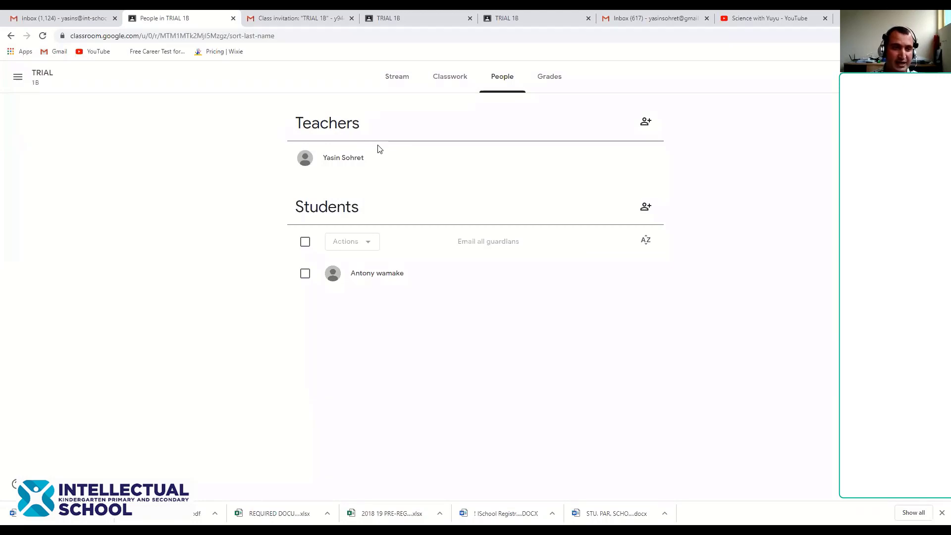
Browse TRIAL 1B's Classwork, Grades and People pages, ending back on the Stream
left_click(455, 82)
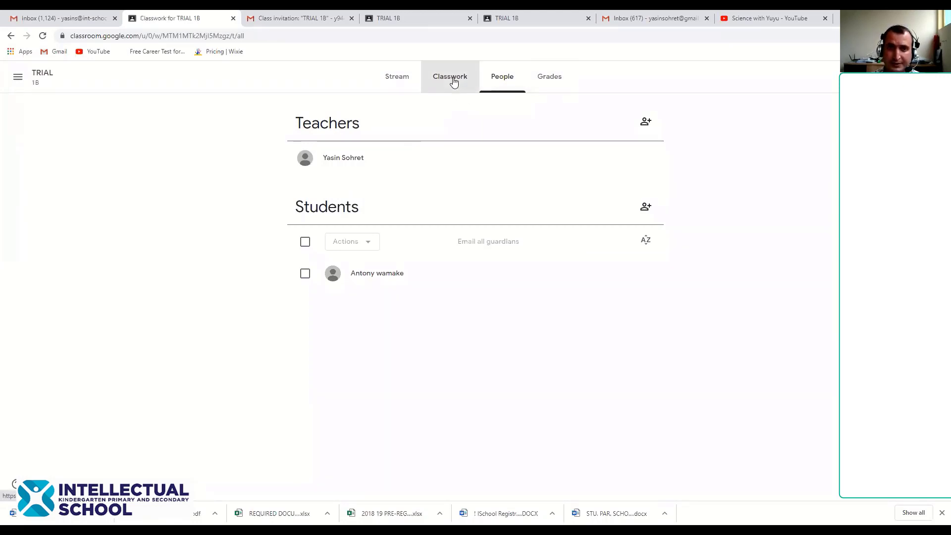
left_click(550, 77)
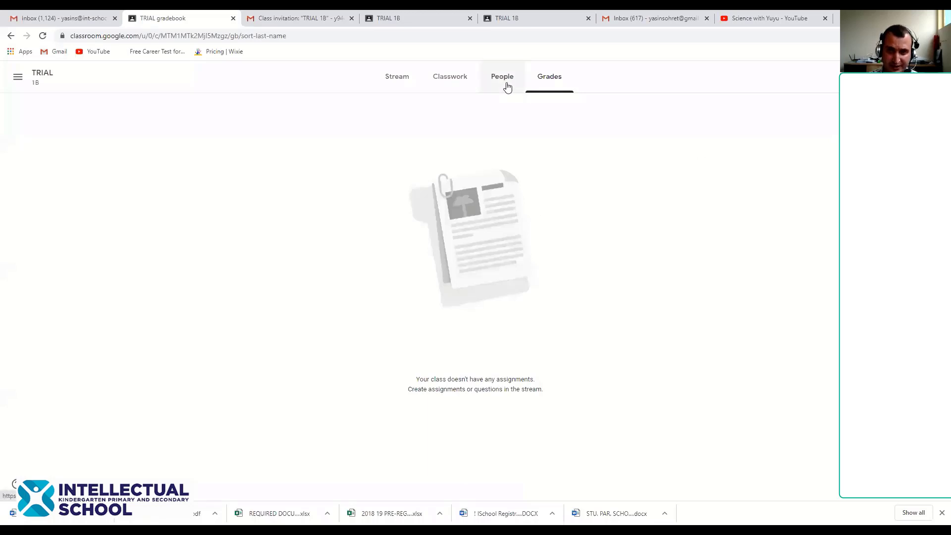
left_click(465, 81)
left_click(495, 77)
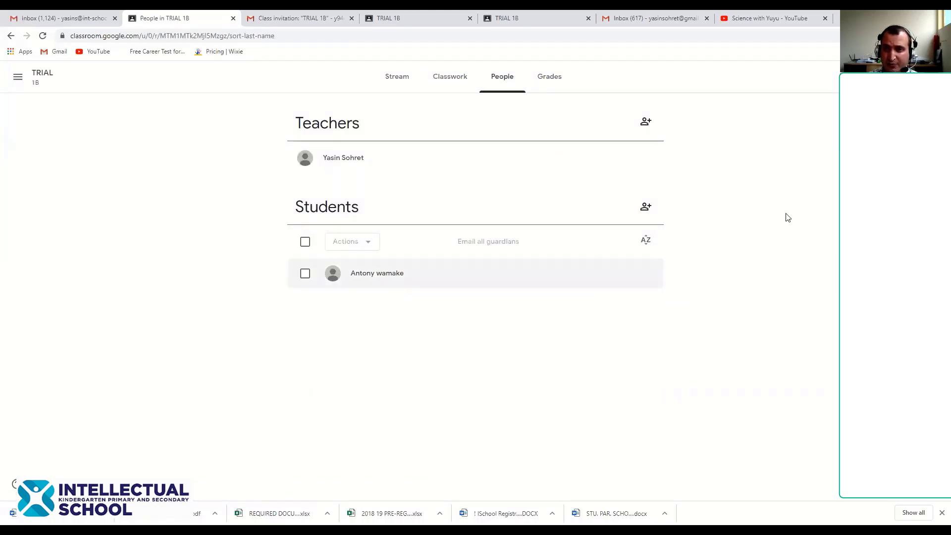
left_click(414, 78)
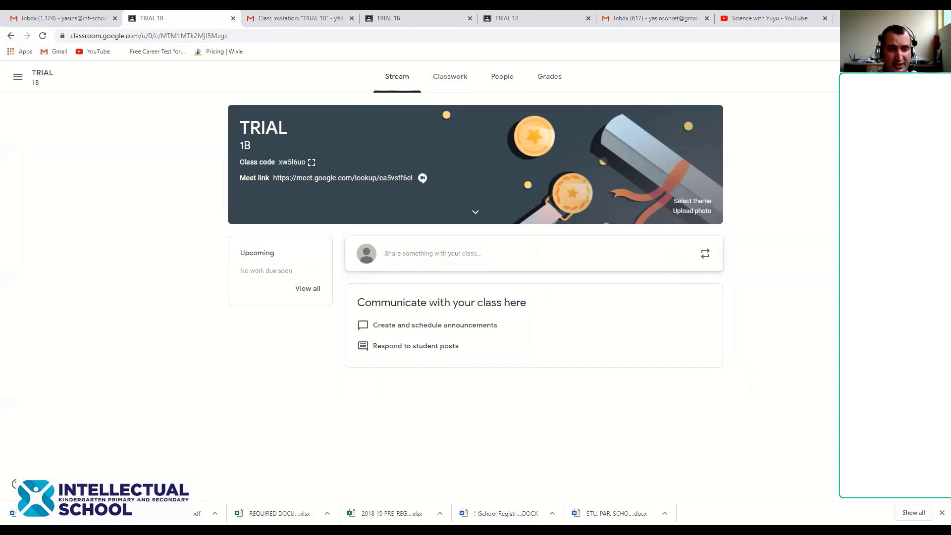
Review TRIAL 1B's Class code and Stream settings, leaving students able to post and comment
left_click(879, 77)
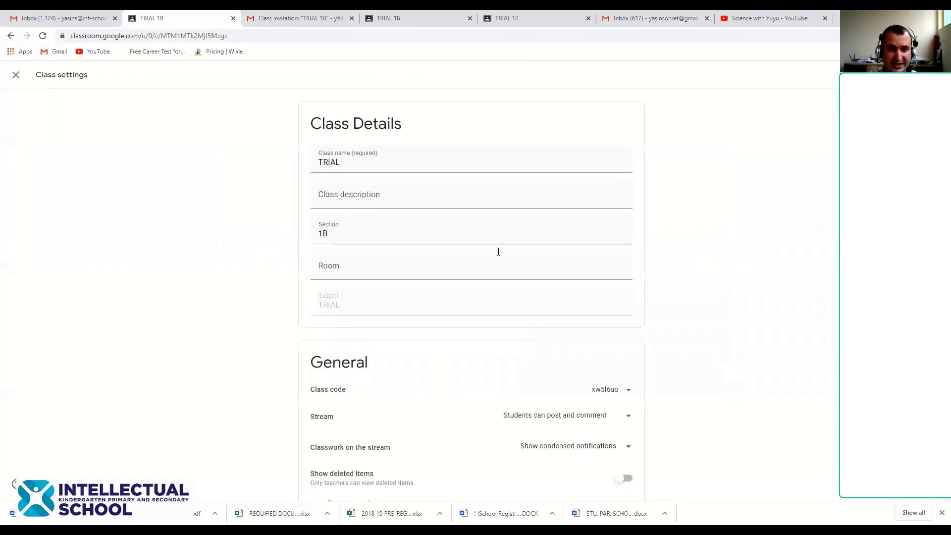
scroll(431, 353, "down", 4)
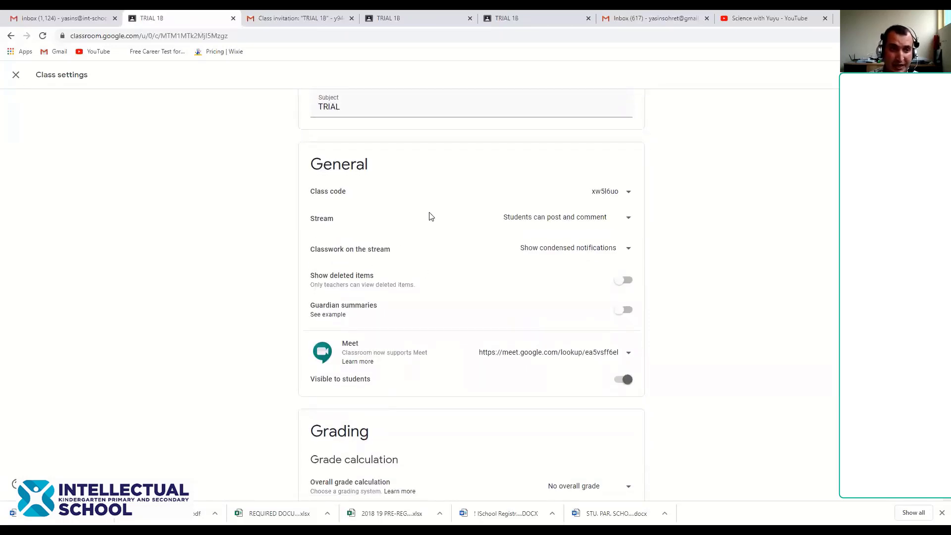
left_click(604, 194)
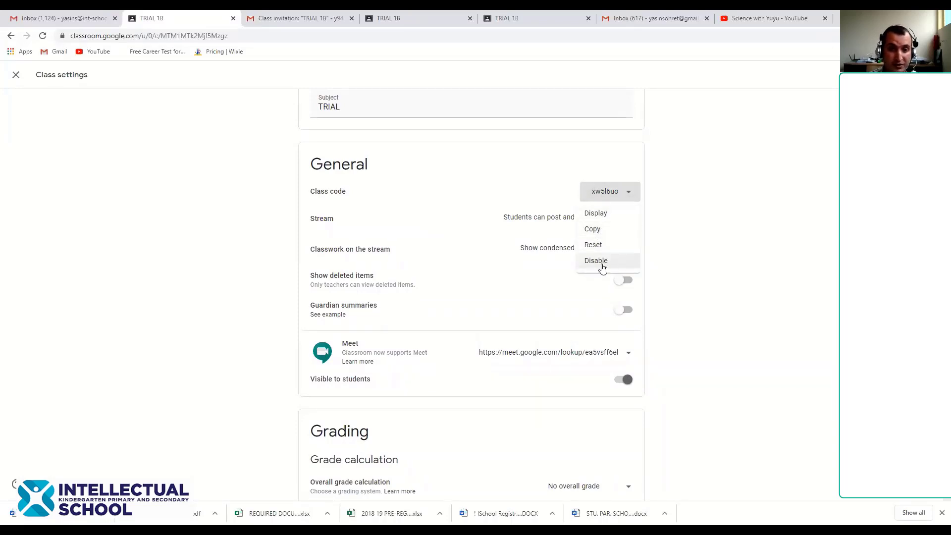
left_click(369, 195)
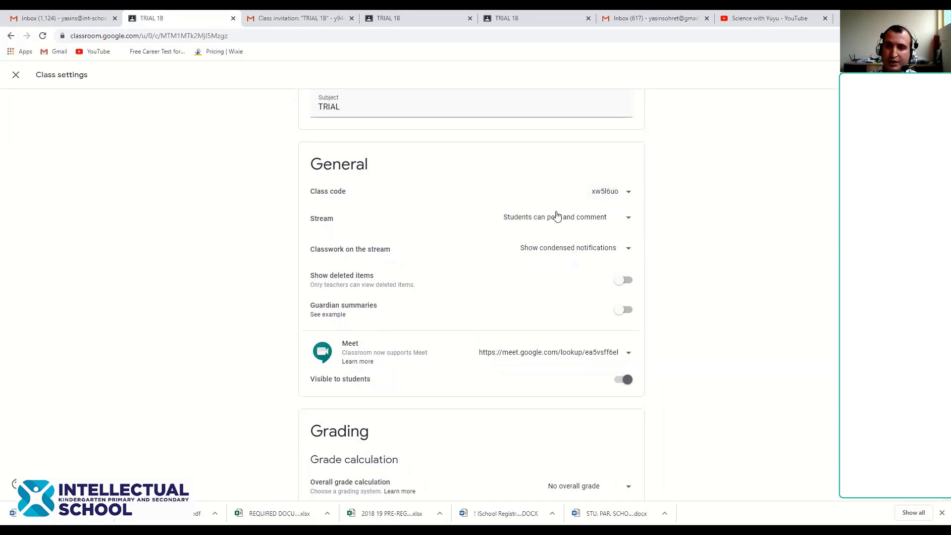
left_click(562, 221)
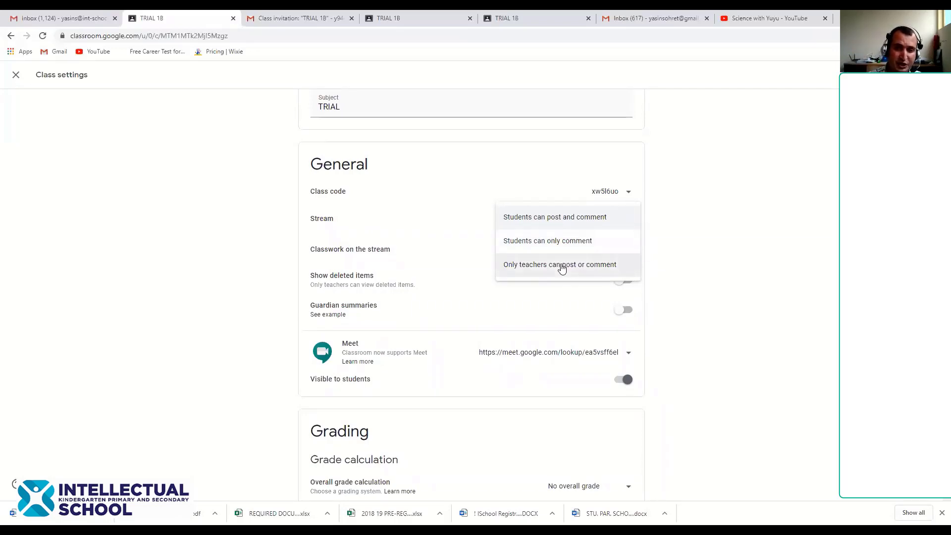
left_click(686, 263)
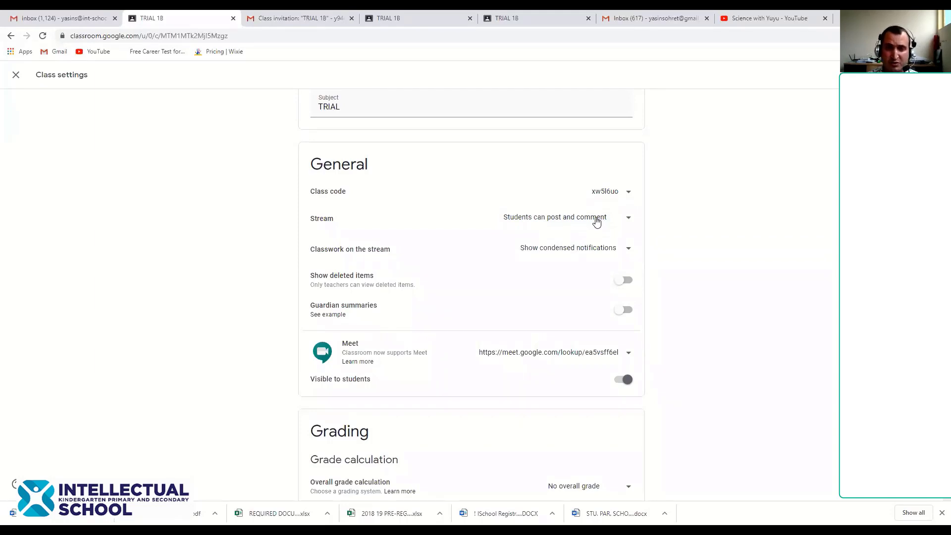
left_click(580, 248)
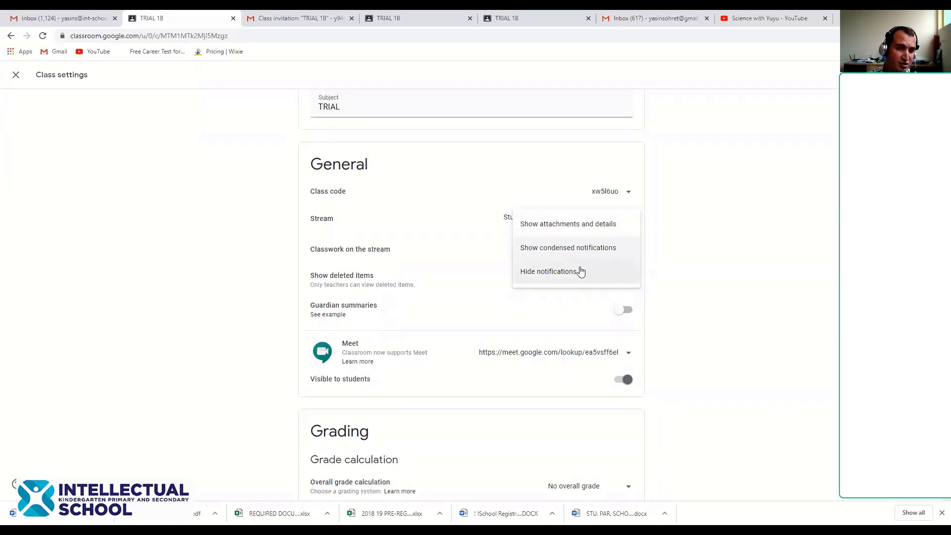
left_click(690, 266)
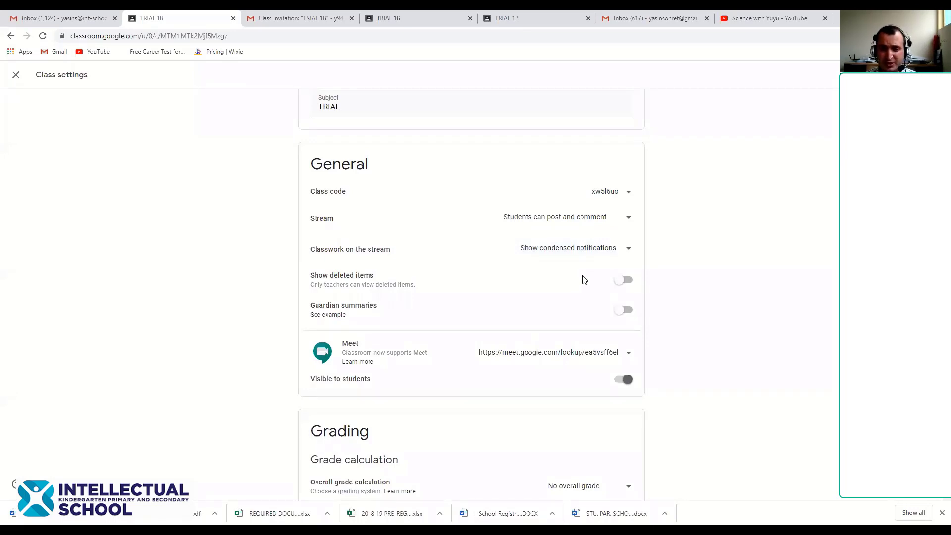
left_click(601, 247)
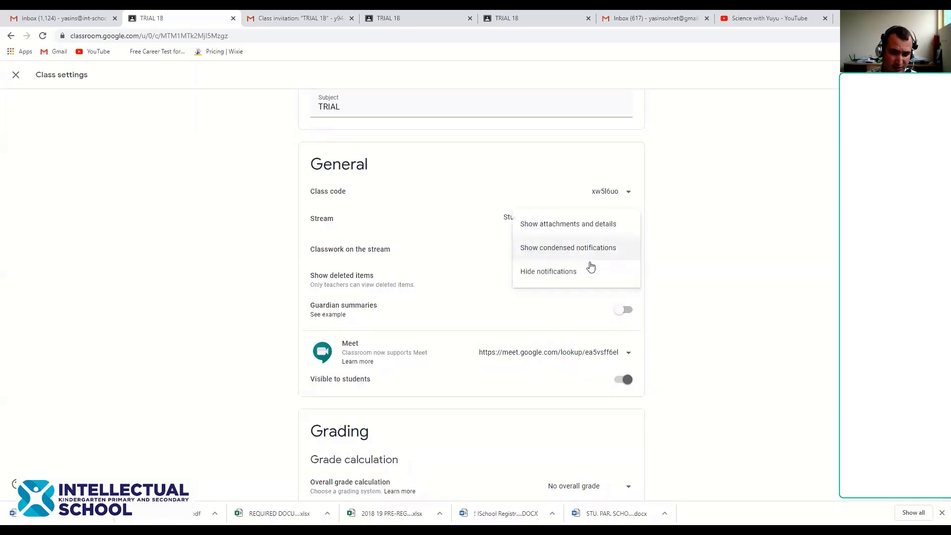
left_click(692, 251)
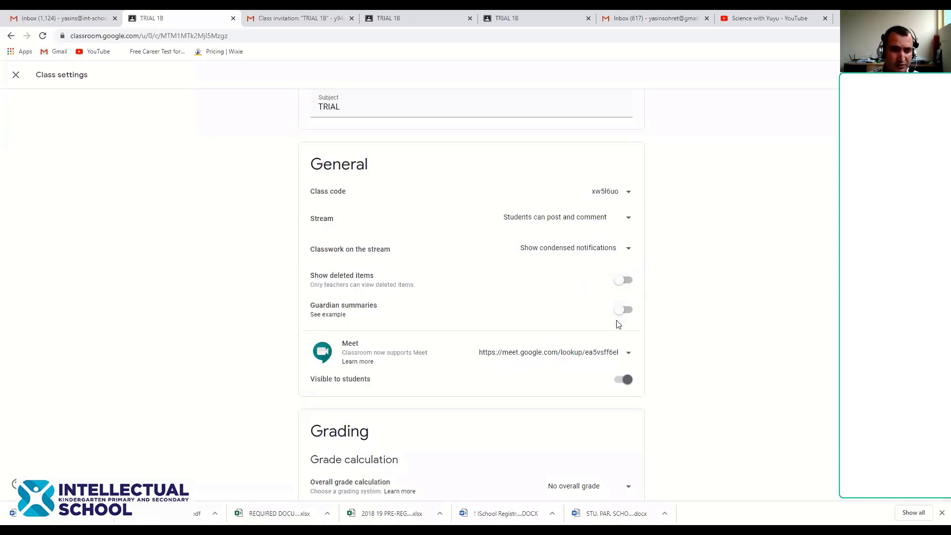
left_click(622, 311)
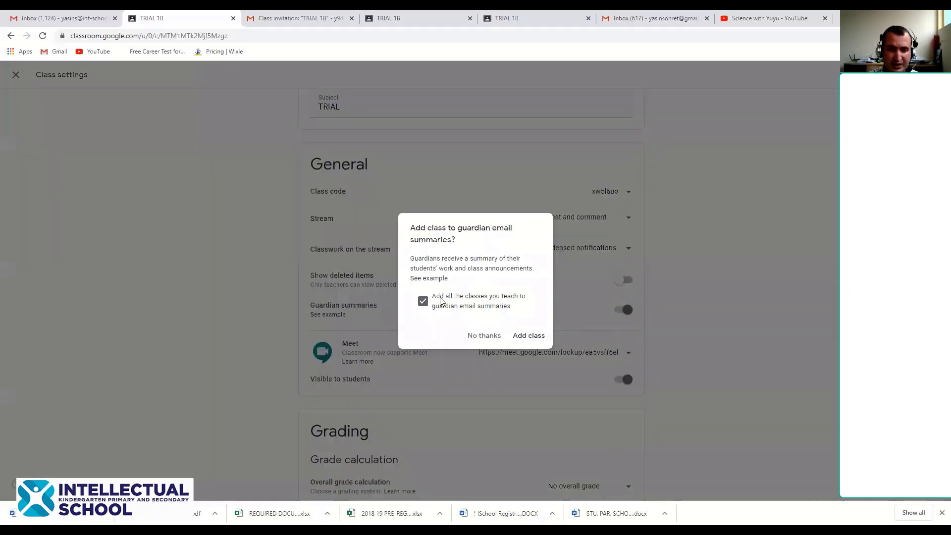
left_click(487, 338)
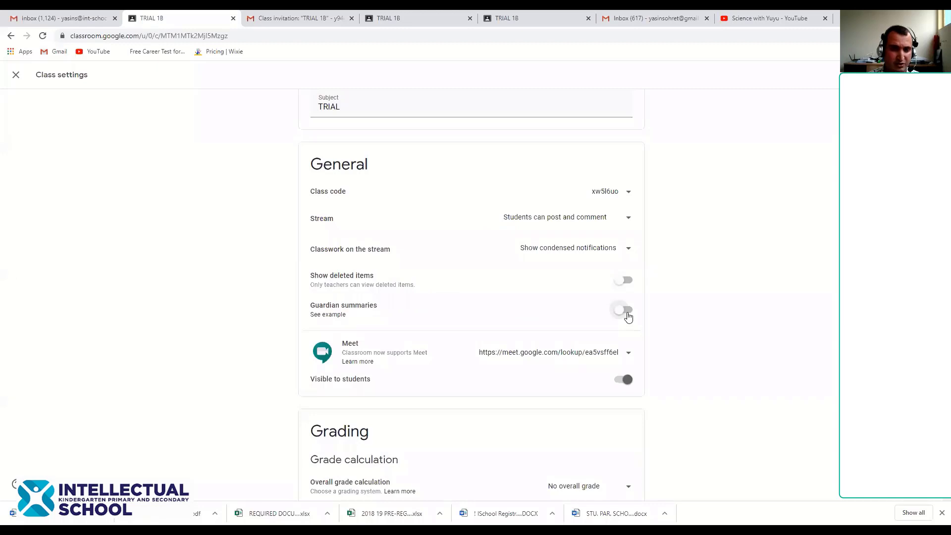
left_click(625, 312)
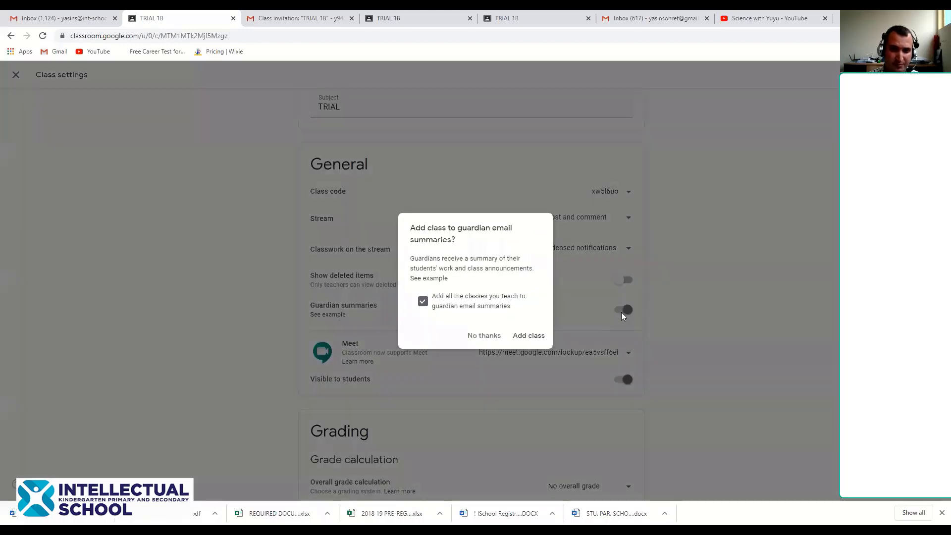
left_click(490, 337)
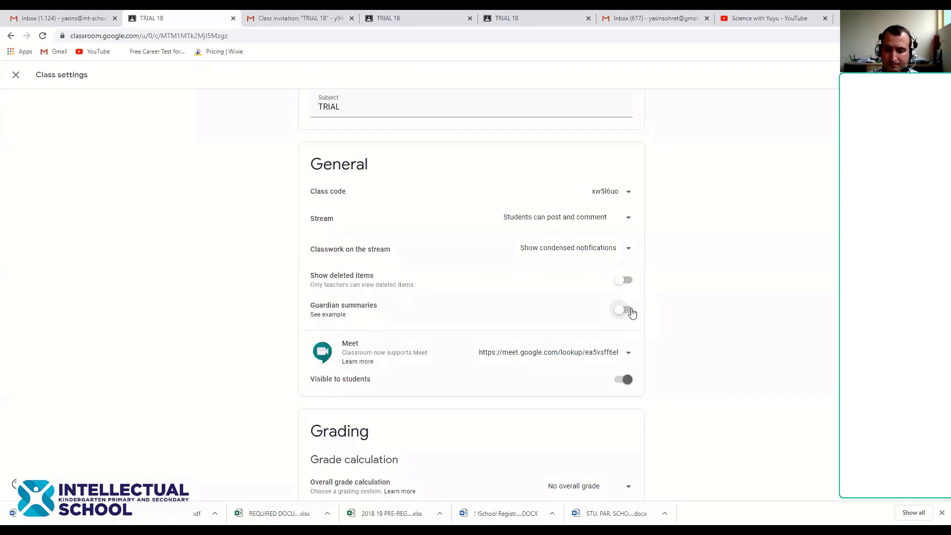
scroll(639, 324, "down", 1)
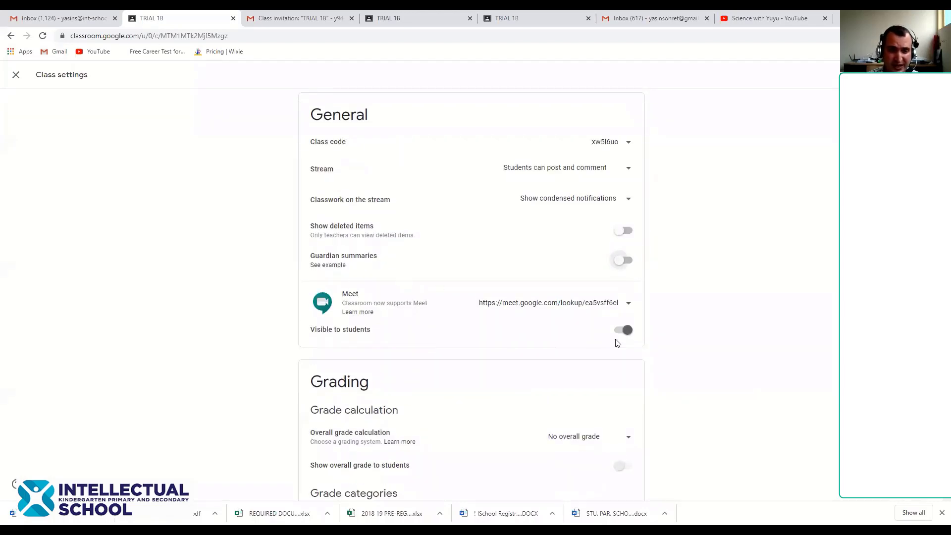
left_click(625, 330)
left_click(624, 330)
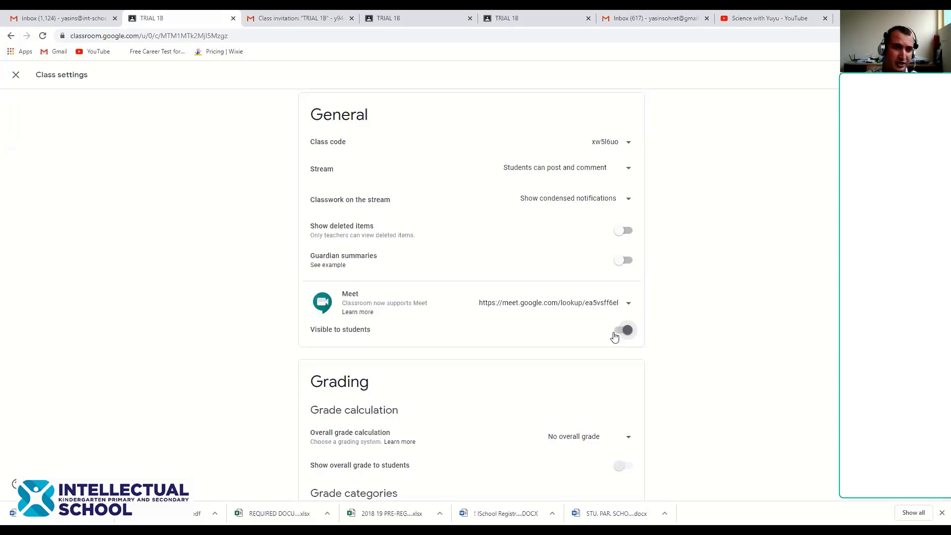
scroll(605, 344, "down", 1)
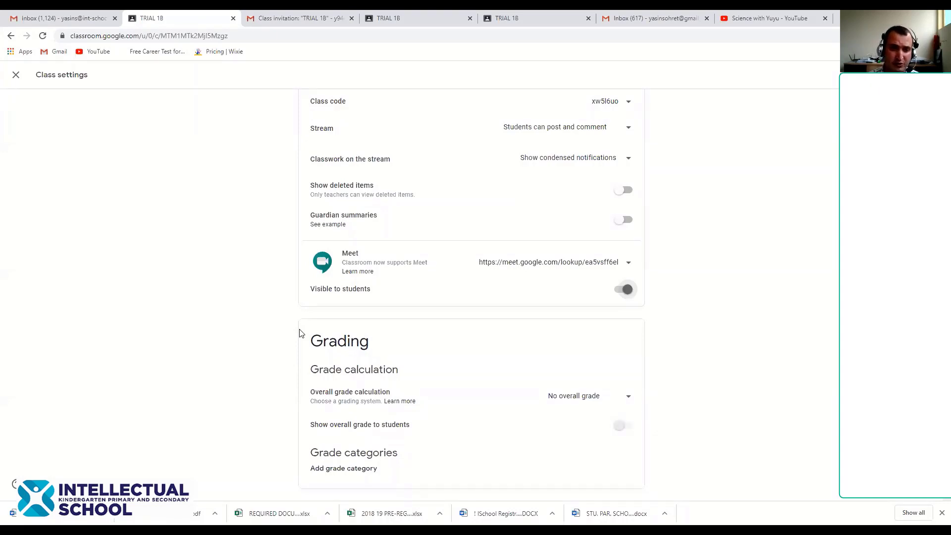
Keep No overall grade, then close Class settings and discard the unsaved changes
left_click(625, 398)
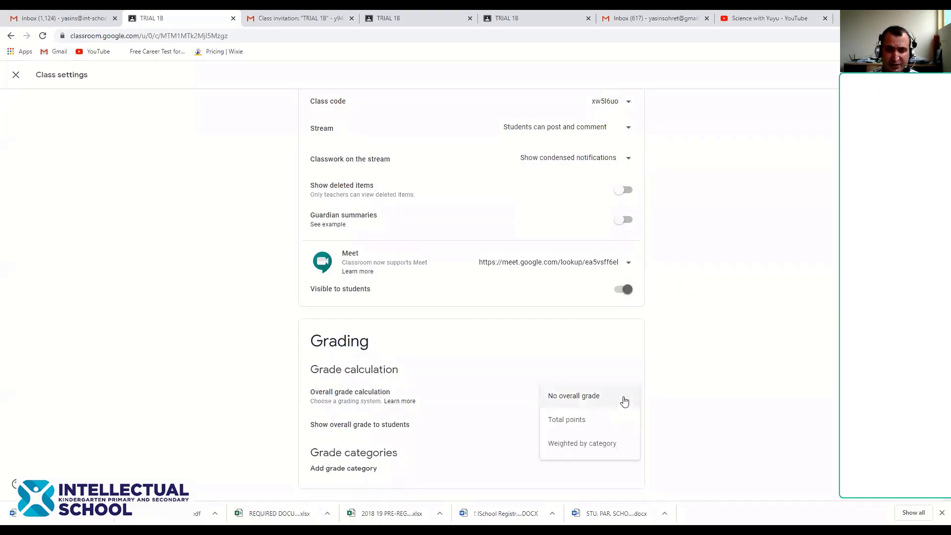
left_click(675, 414)
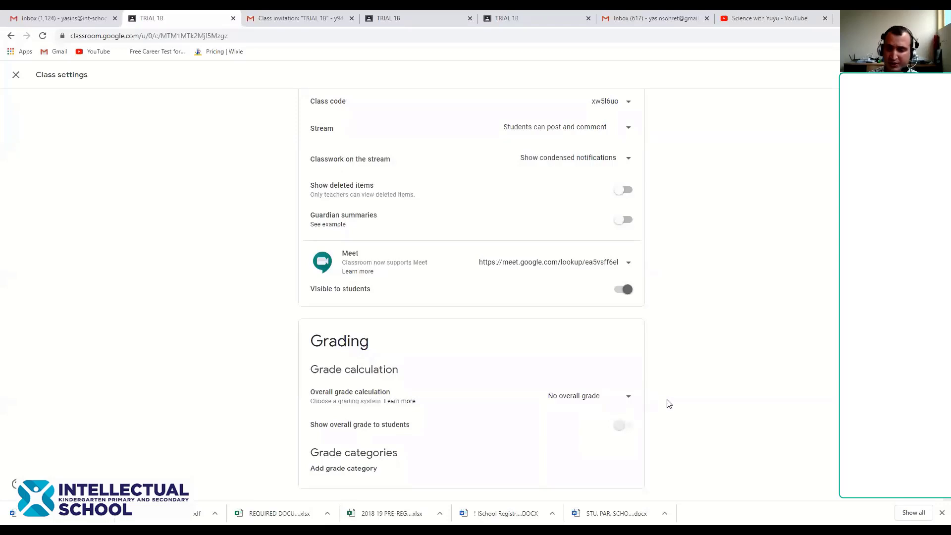
scroll(670, 404, "up", 3)
scroll(670, 404, "up", 3)
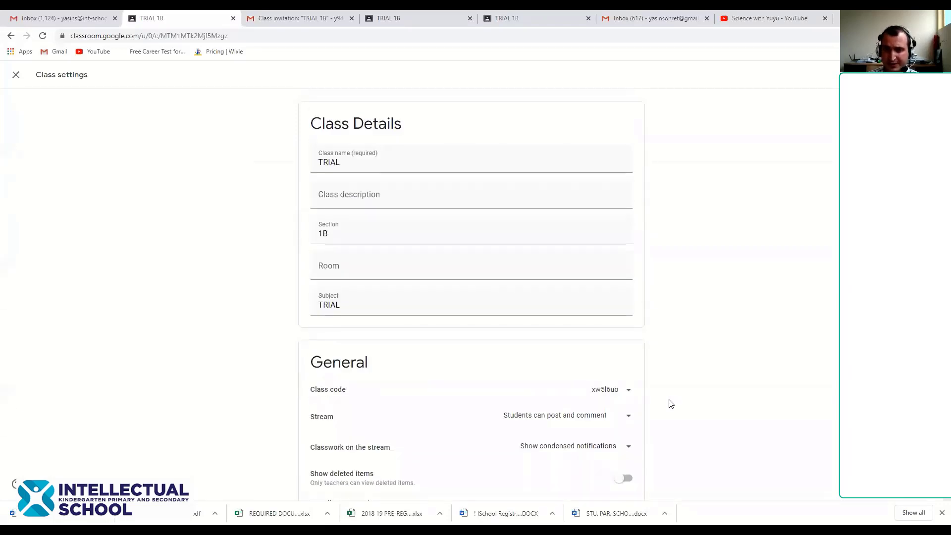
left_click(16, 75)
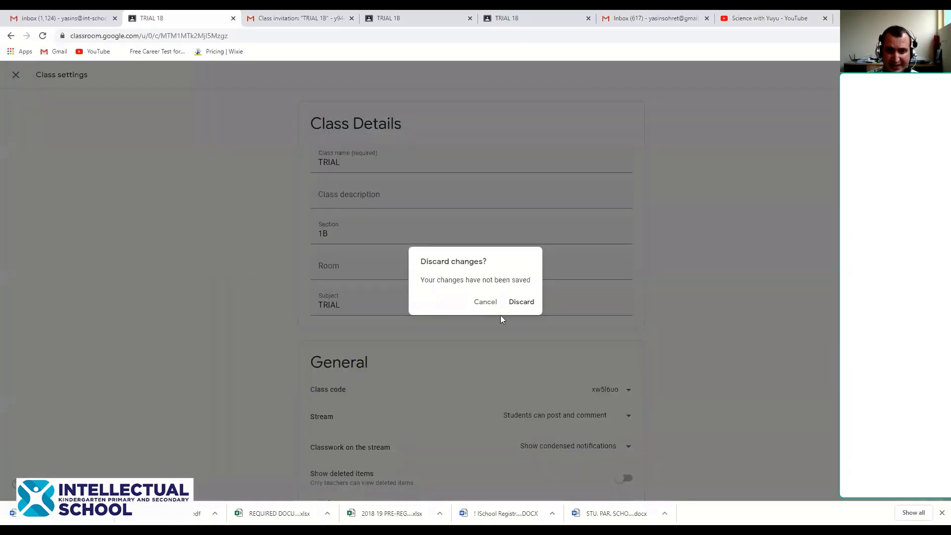
left_click(516, 302)
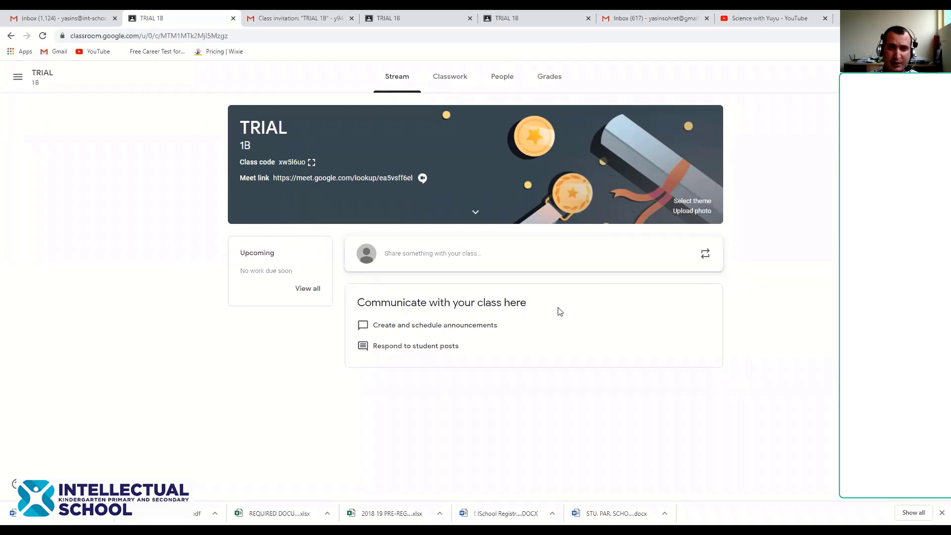
From the Gmail inbox, open Google Classroom in a new tab via the apps launcher
left_click(672, 63)
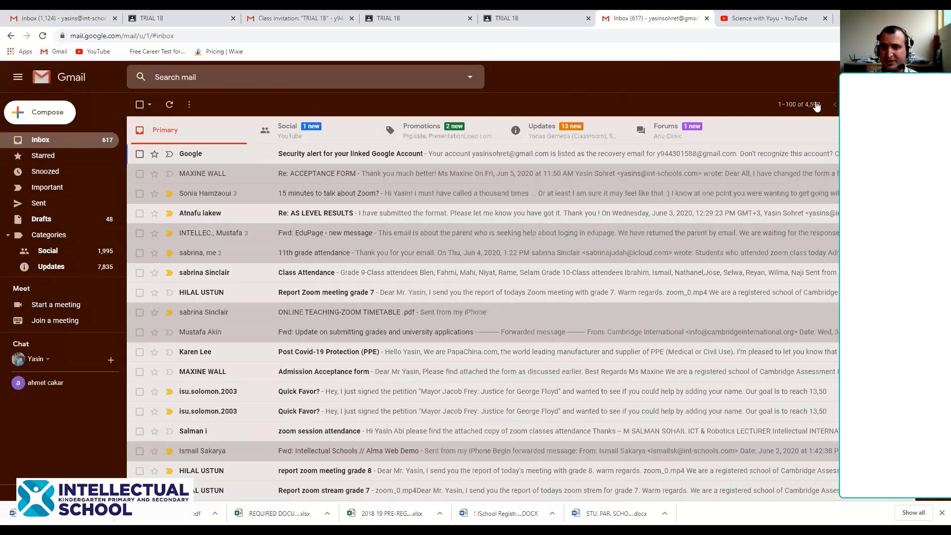
scroll(832, 249, "down", 6)
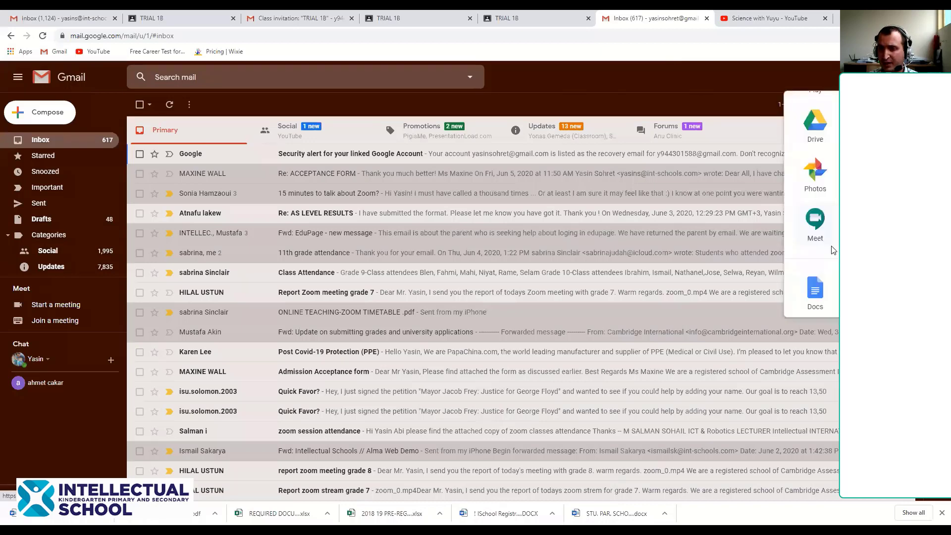
left_click(821, 250)
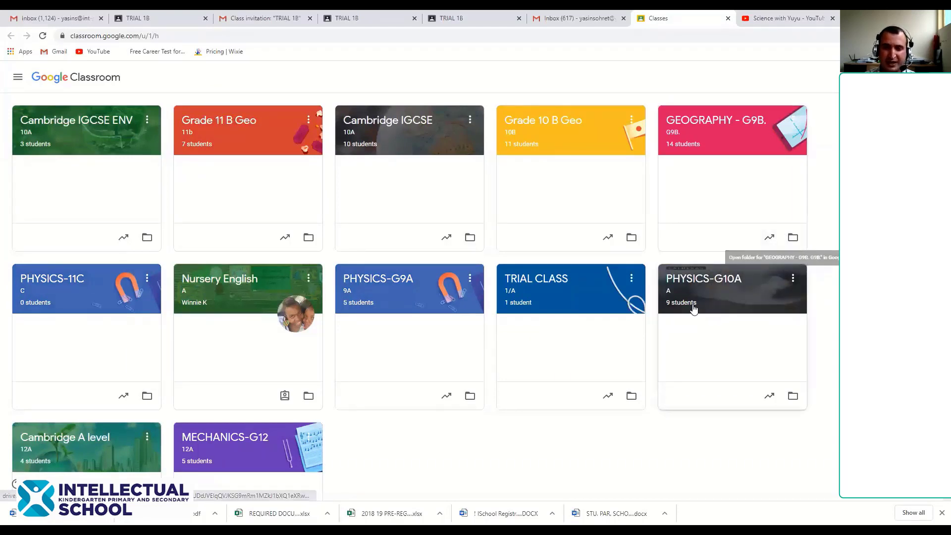
Look through PHYSICS-G10A's Classwork revision topics, then return to the TRIAL 1B tab
left_click(691, 282)
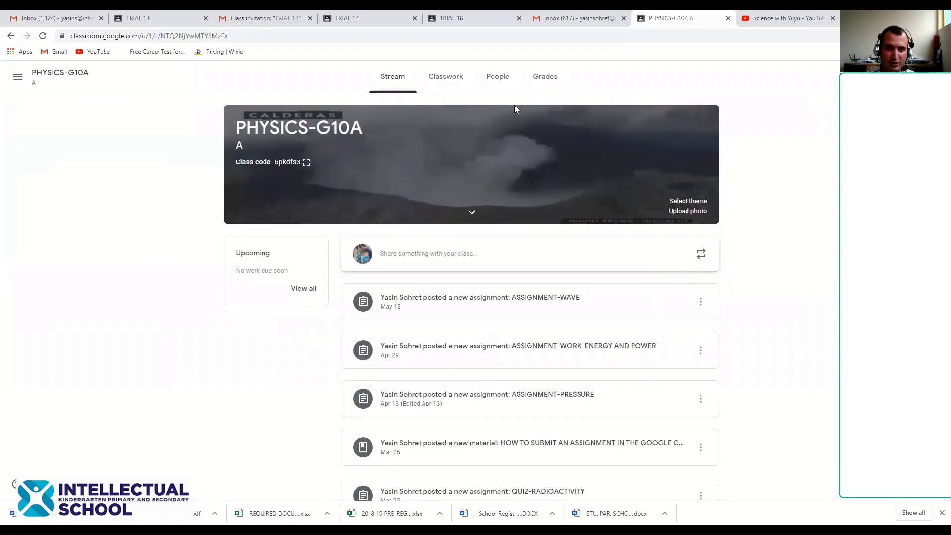
left_click(450, 76)
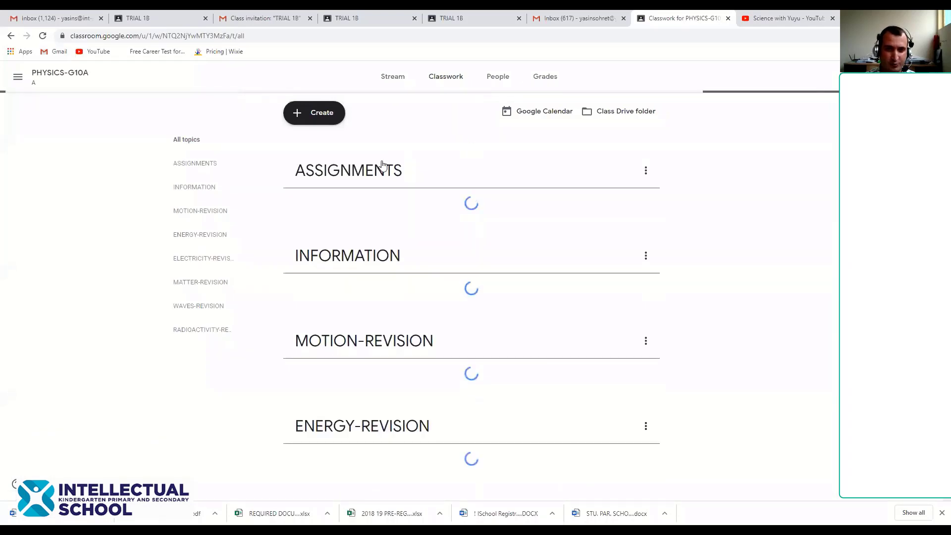
scroll(362, 216, "down", 2)
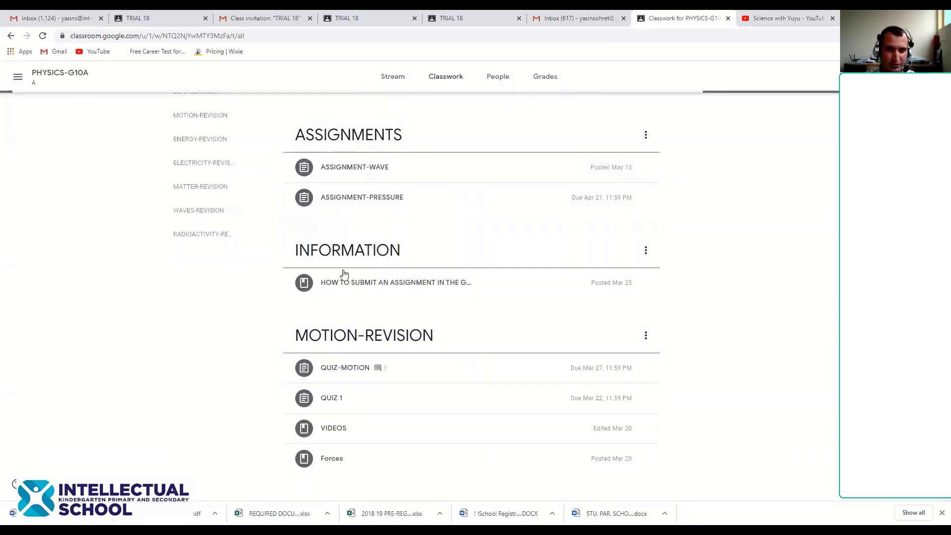
scroll(343, 267, "up", 2)
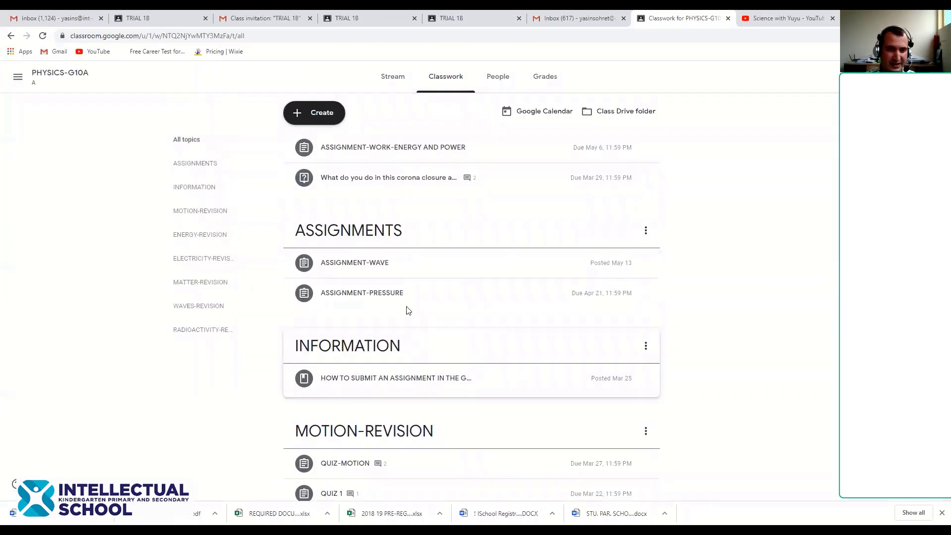
scroll(425, 384, "down", 3)
scroll(418, 377, "down", 1)
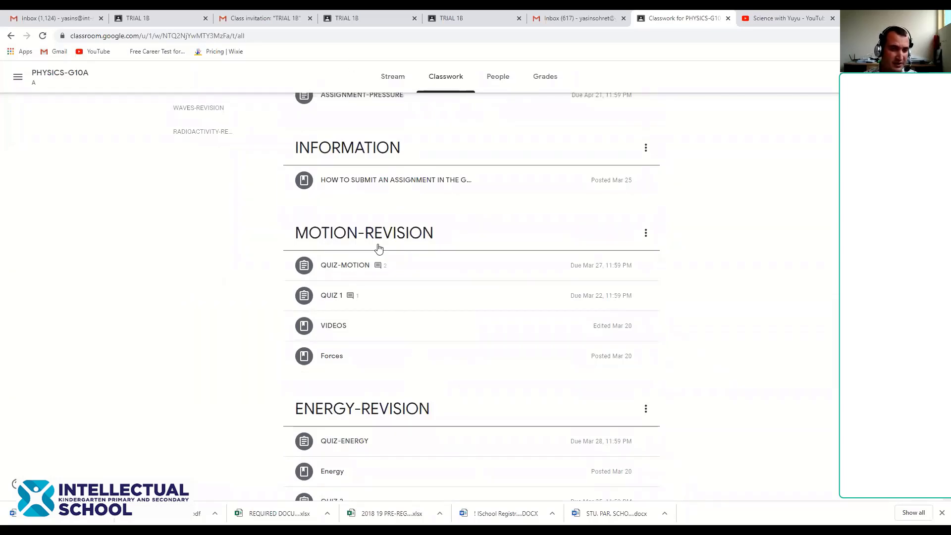
scroll(382, 263, "down", 1)
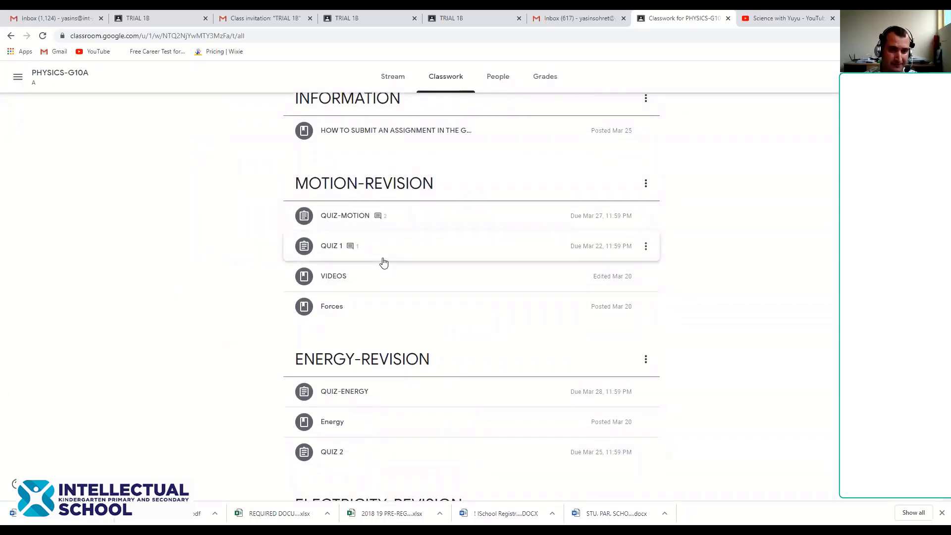
scroll(384, 263, "down", 3)
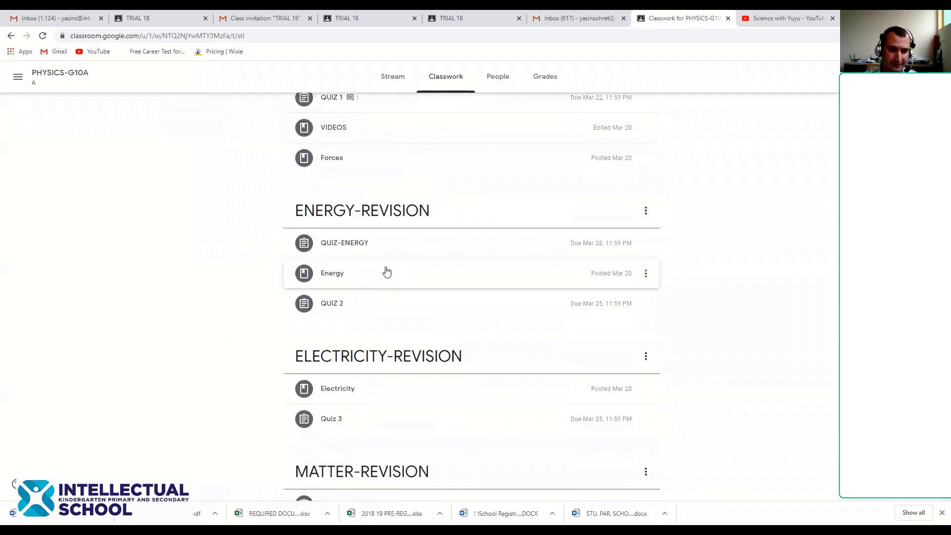
scroll(386, 272, "down", 5)
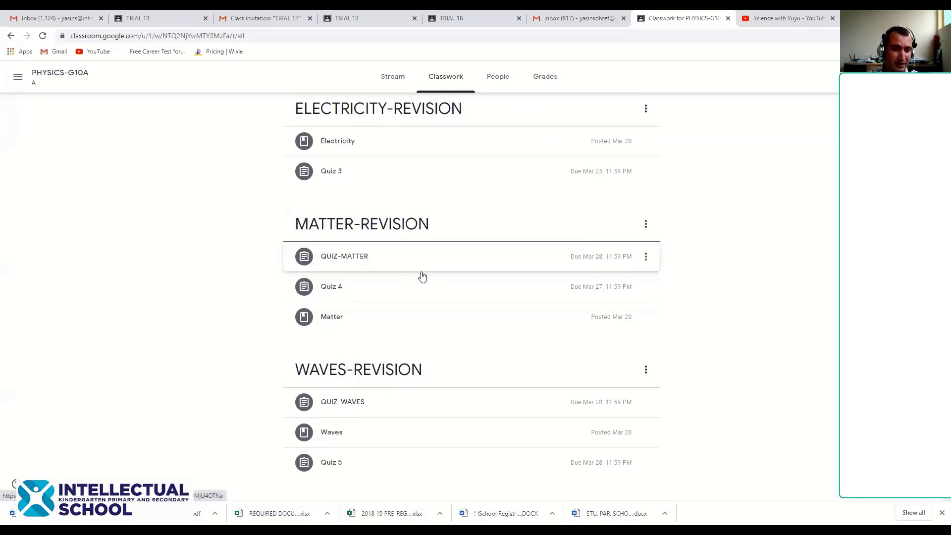
scroll(421, 276, "down", 3)
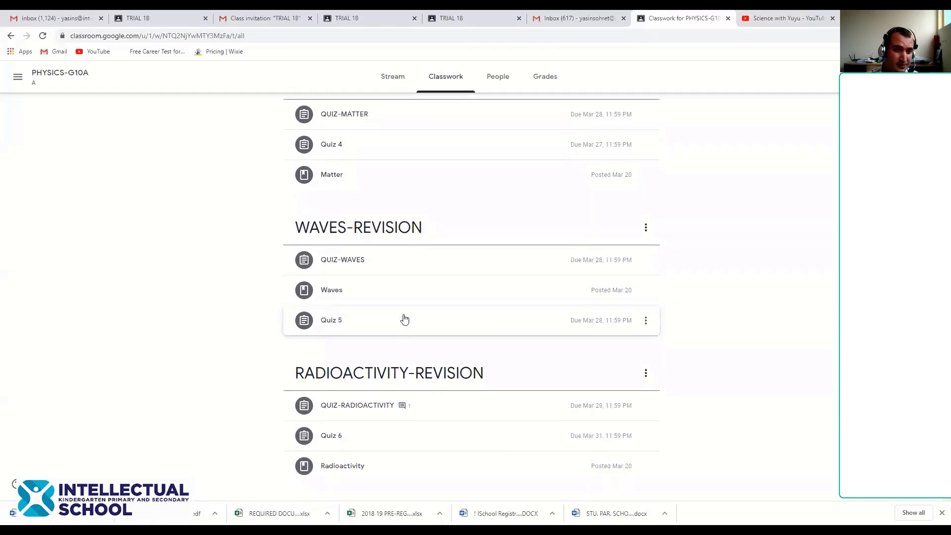
scroll(403, 319, "up", 5)
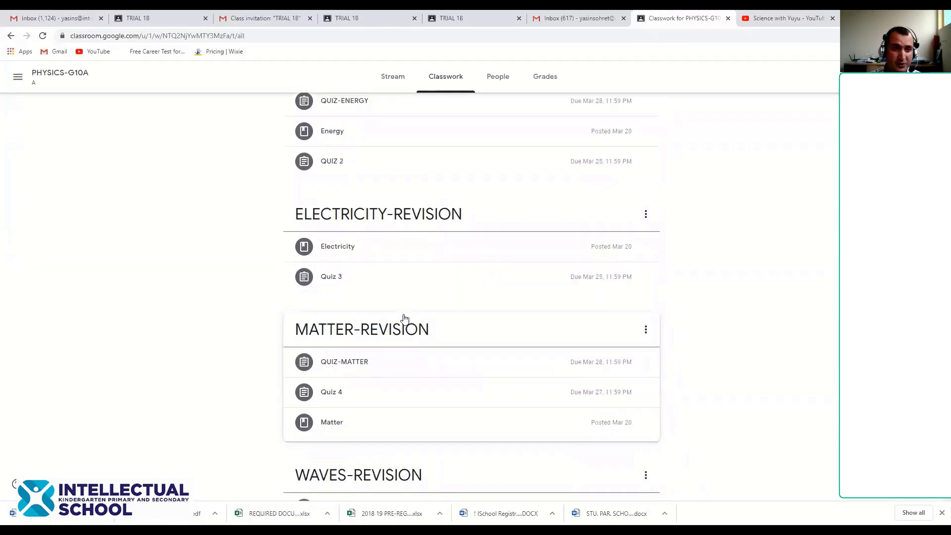
scroll(405, 319, "up", 1)
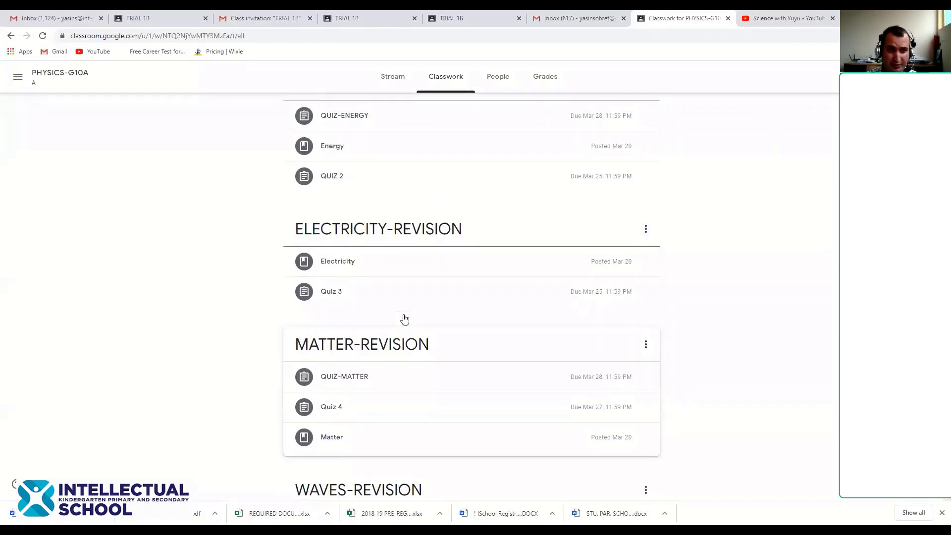
scroll(405, 319, "up", 10)
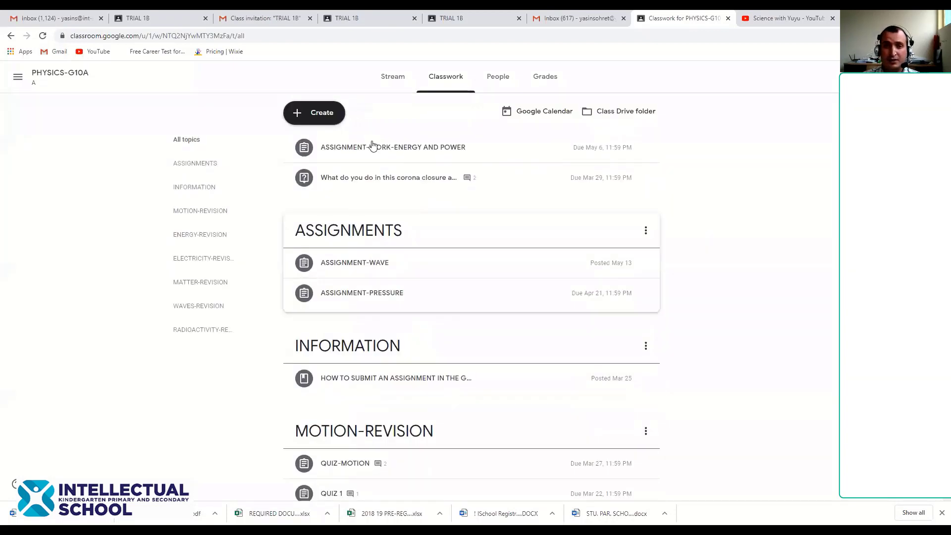
left_click(163, 15)
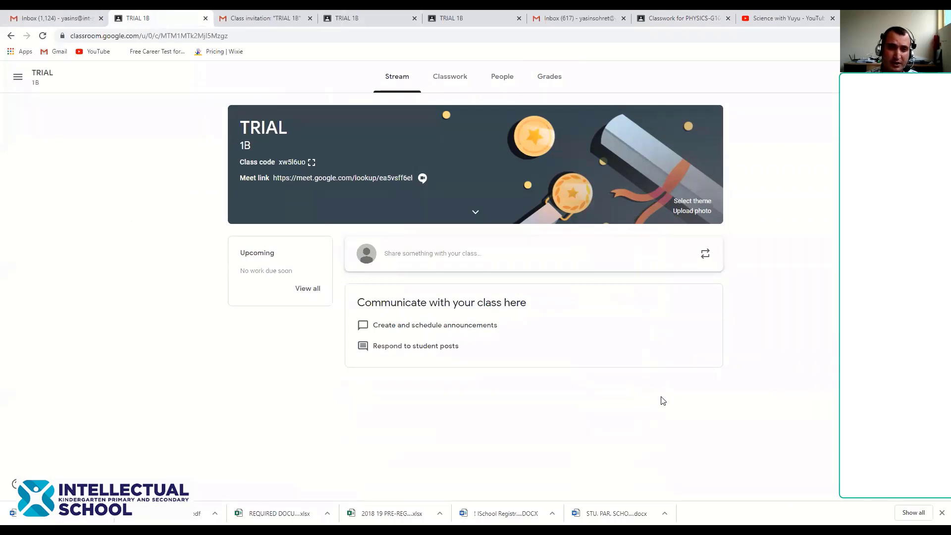
Open the TRIAL 1B Classwork page and twice view then dismiss the Create menu's classwork types
left_click(465, 81)
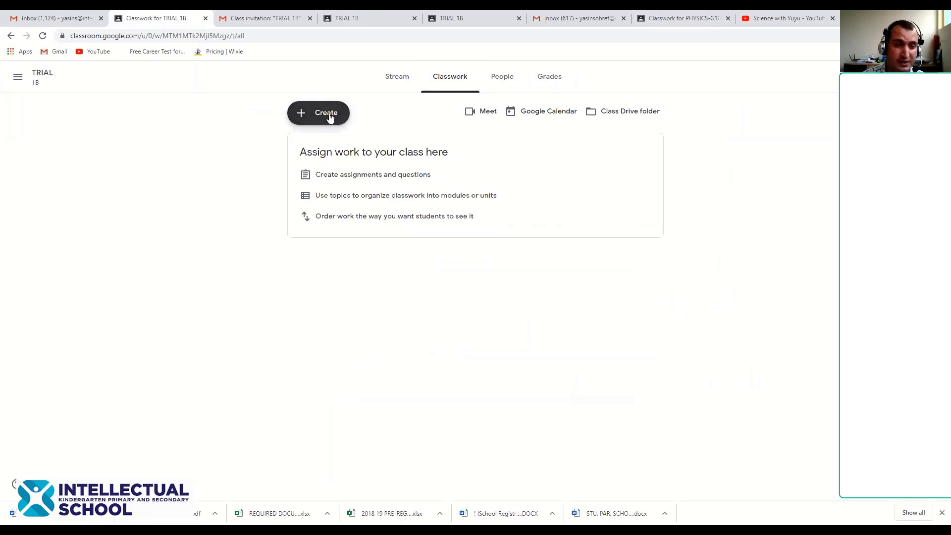
left_click(314, 115)
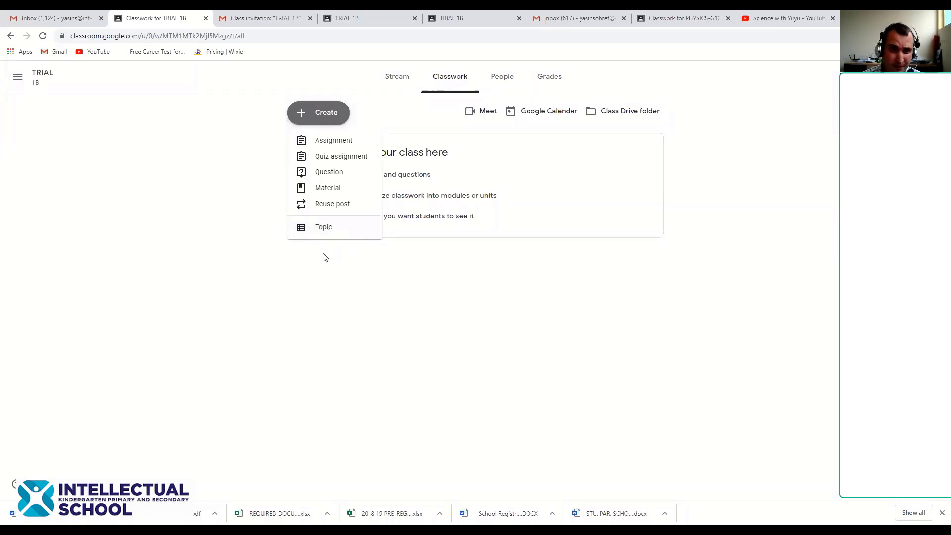
left_click(295, 267)
left_click(323, 113)
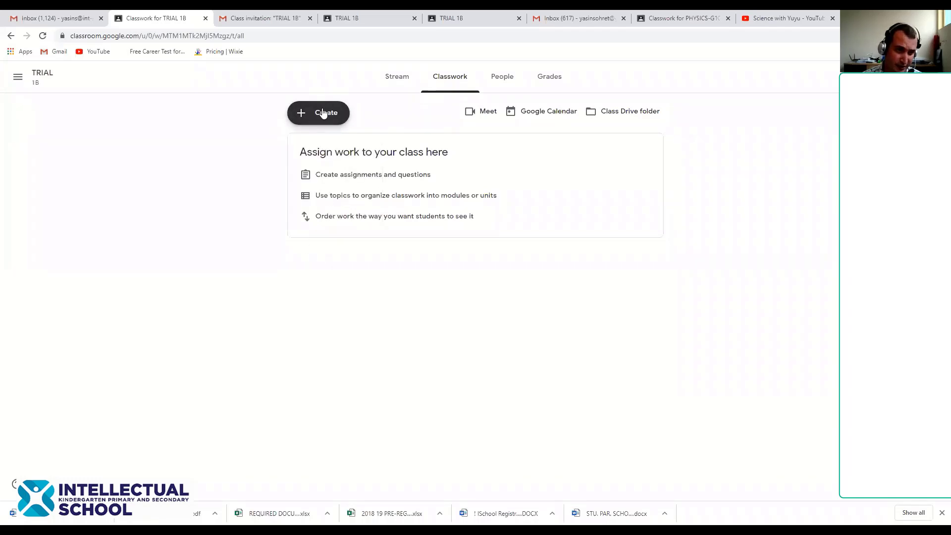
left_click(251, 136)
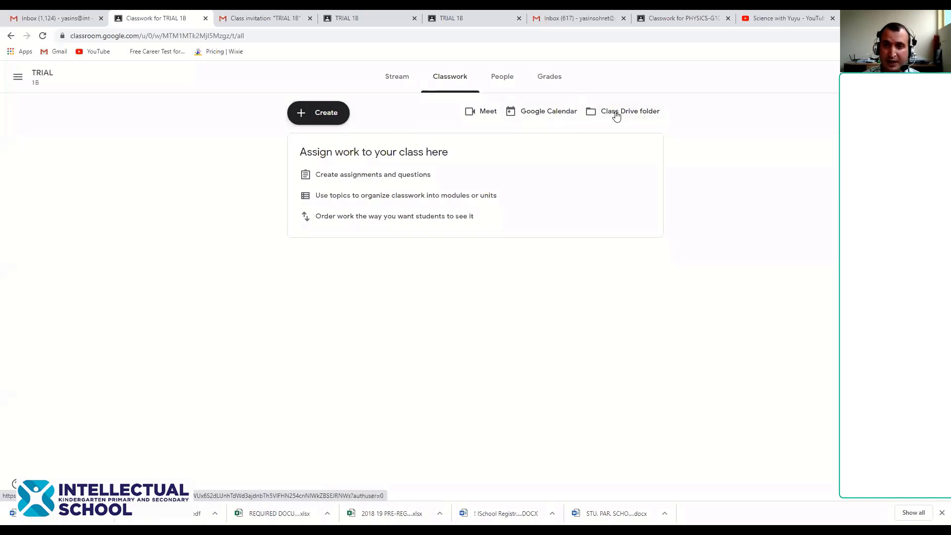
right_click(531, 113)
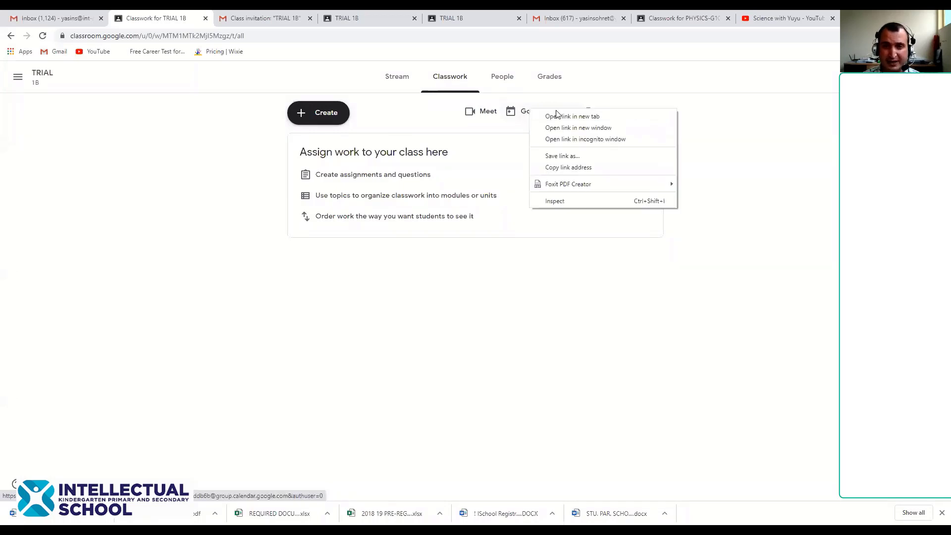
left_click(558, 116)
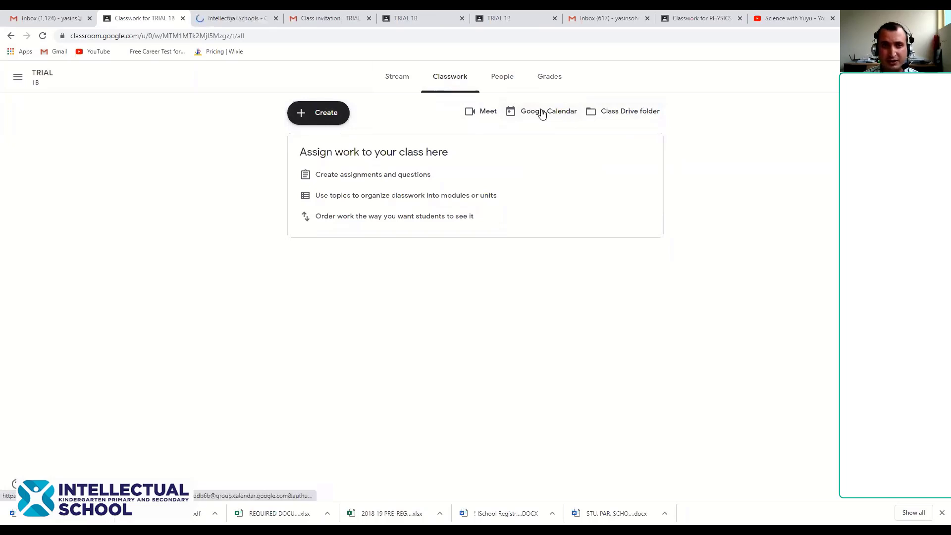
left_click(238, 18)
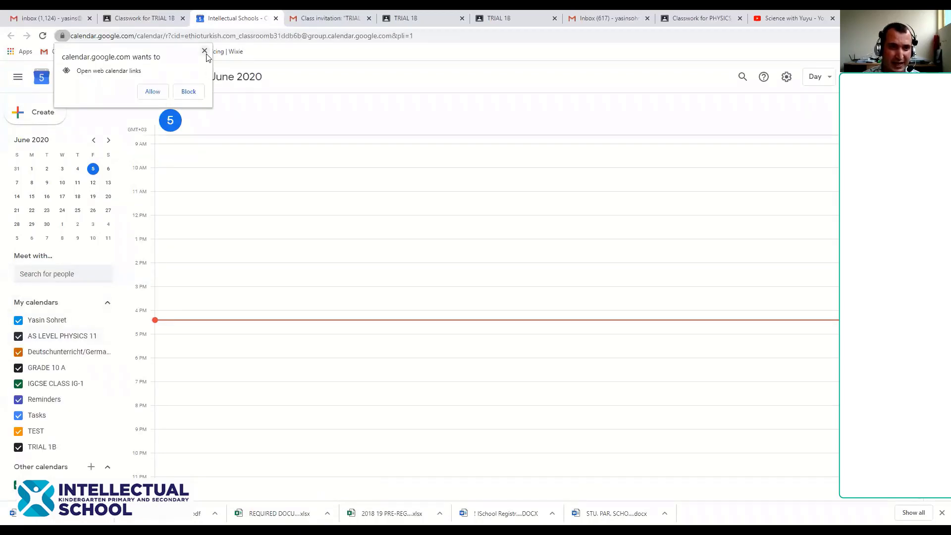
left_click(205, 52)
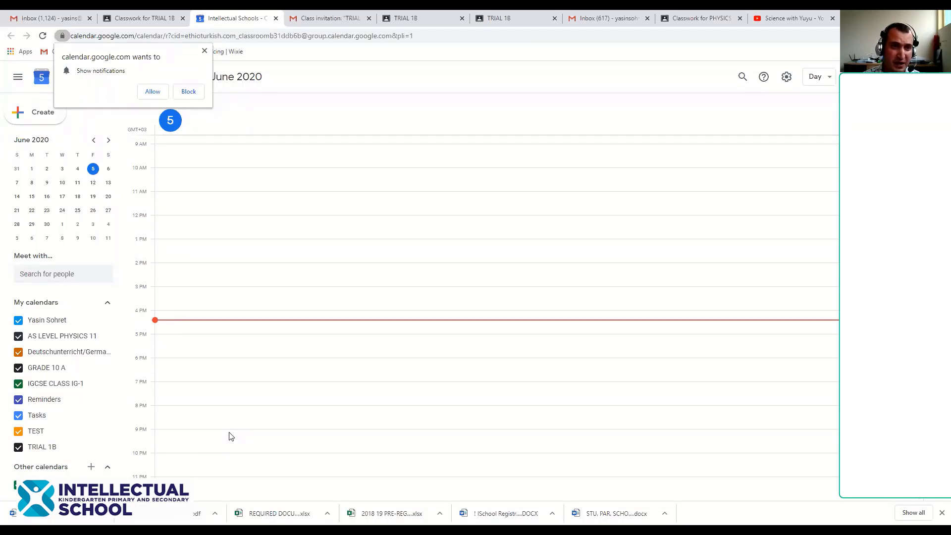
left_click(276, 18)
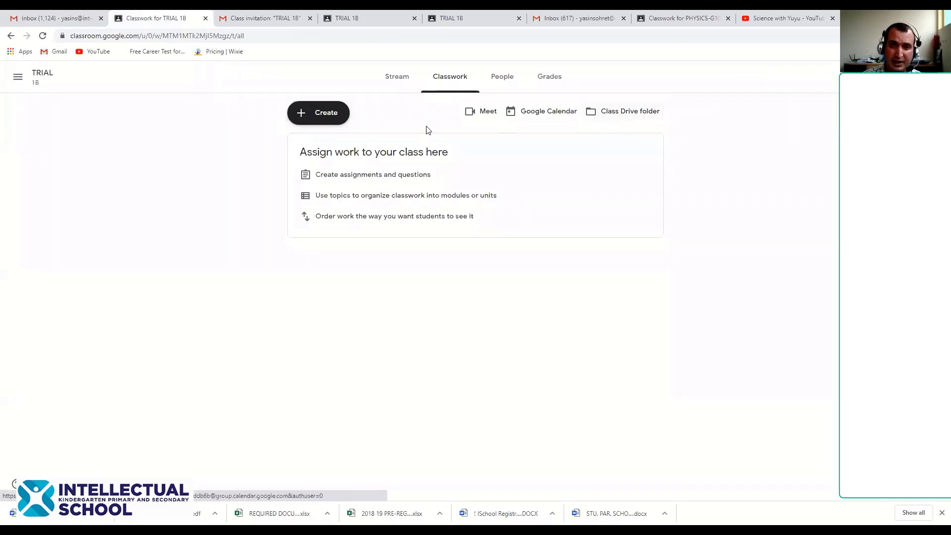
left_click(55, 18)
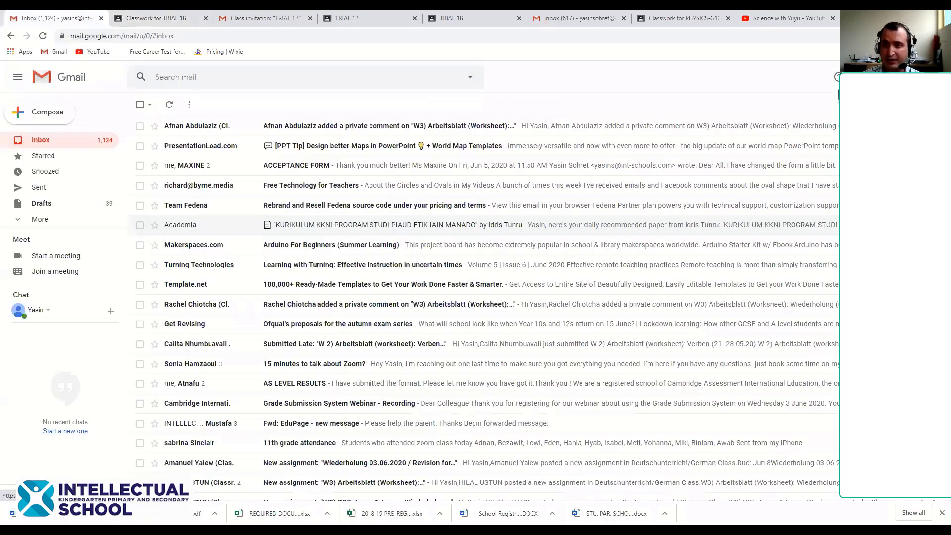
left_click(886, 77)
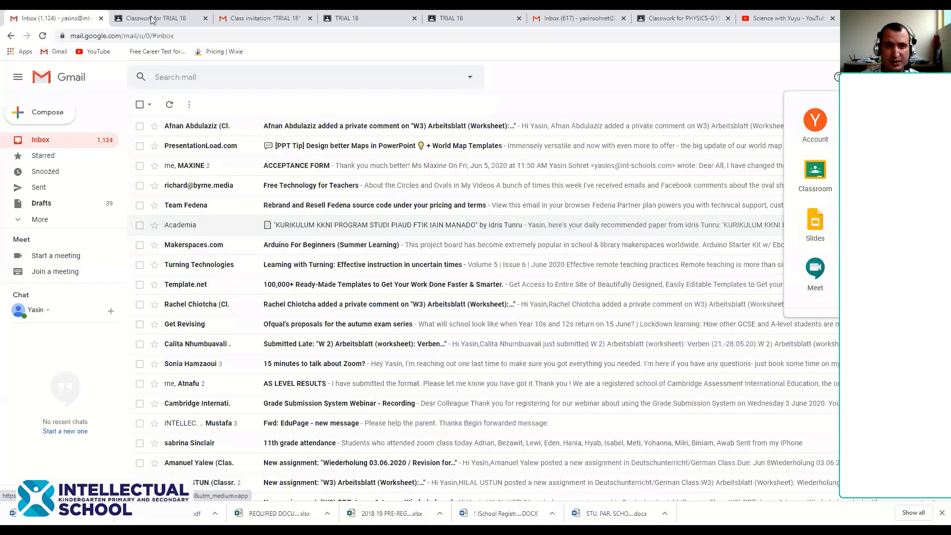
left_click(133, 16)
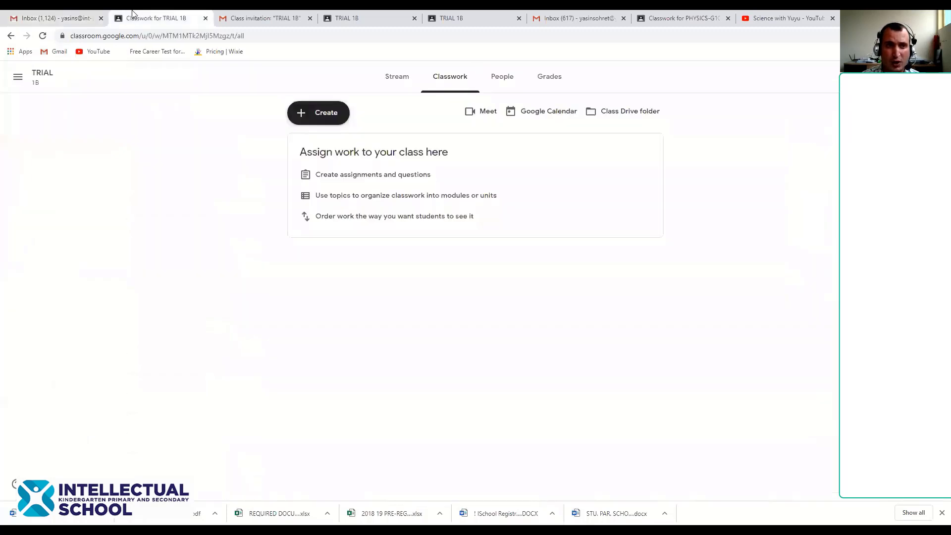
Check the empty TRIAL 1B Drive folder in a new tab, then return to Classwork
left_click(634, 112)
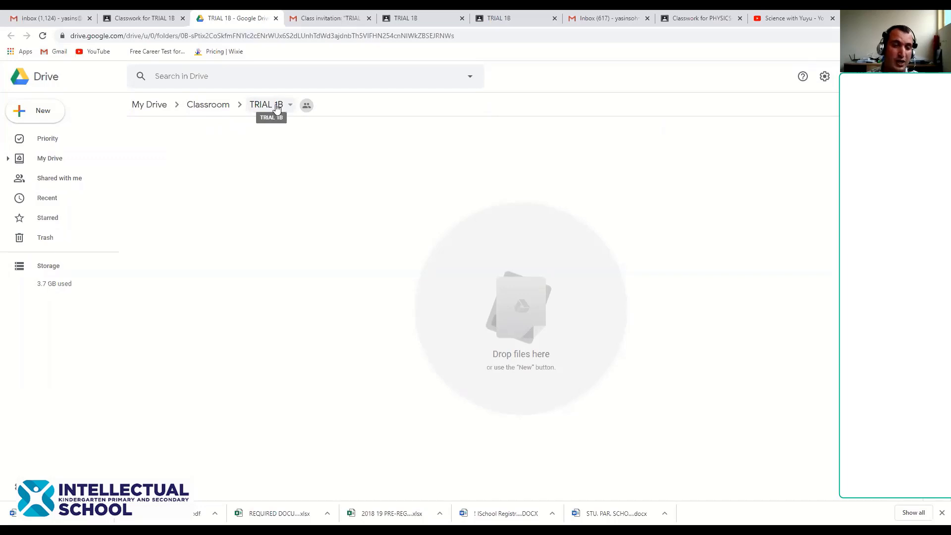
left_click(157, 17)
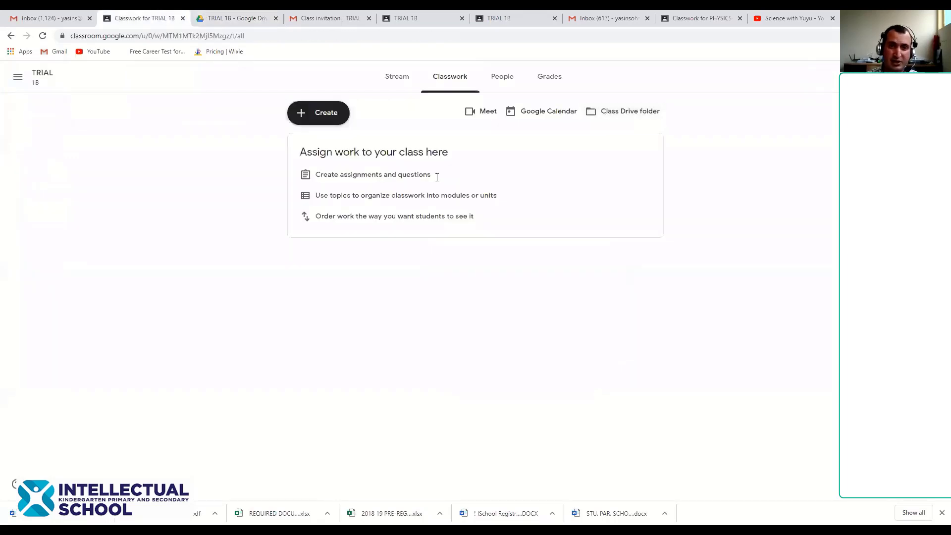
left_click(253, 17)
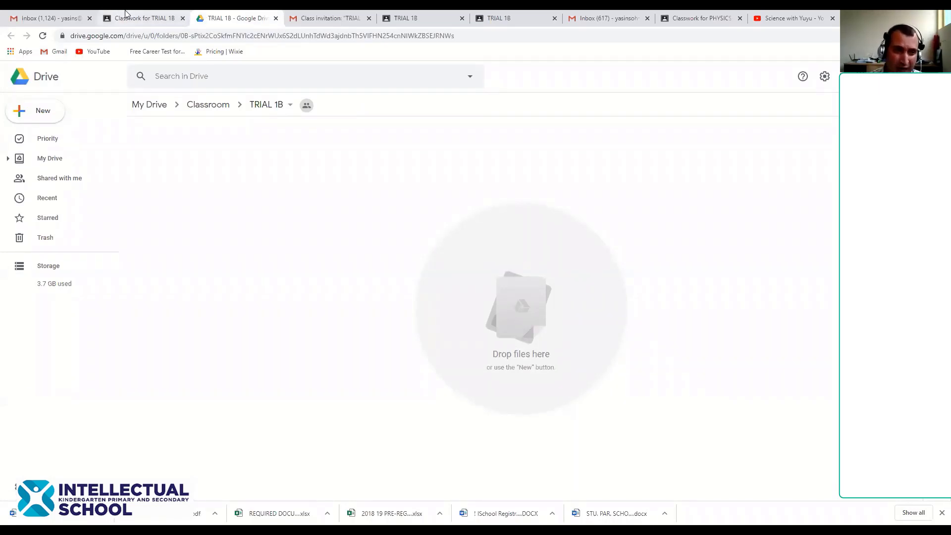
left_click(147, 17)
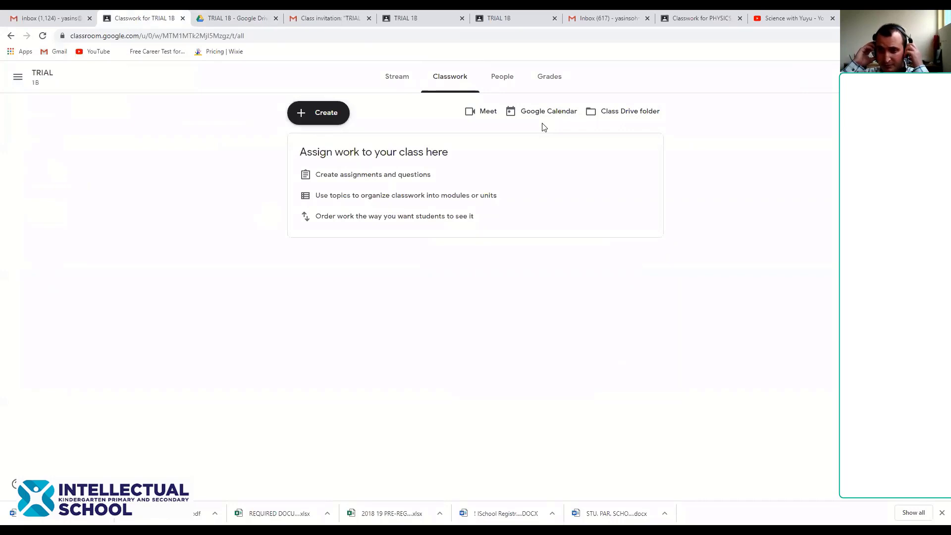
Add a new topic named UNIT-1 from the Create menu, correcting the typed name
left_click(324, 114)
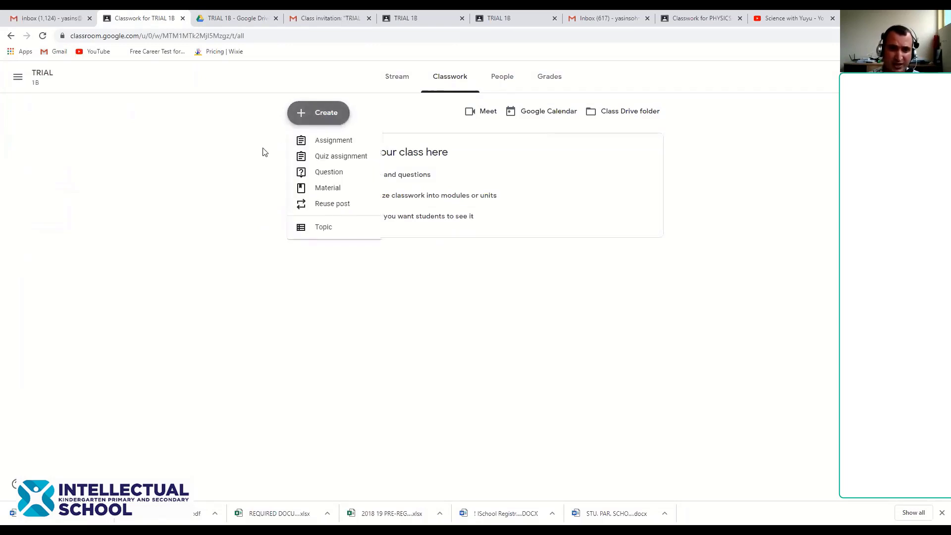
left_click(272, 128)
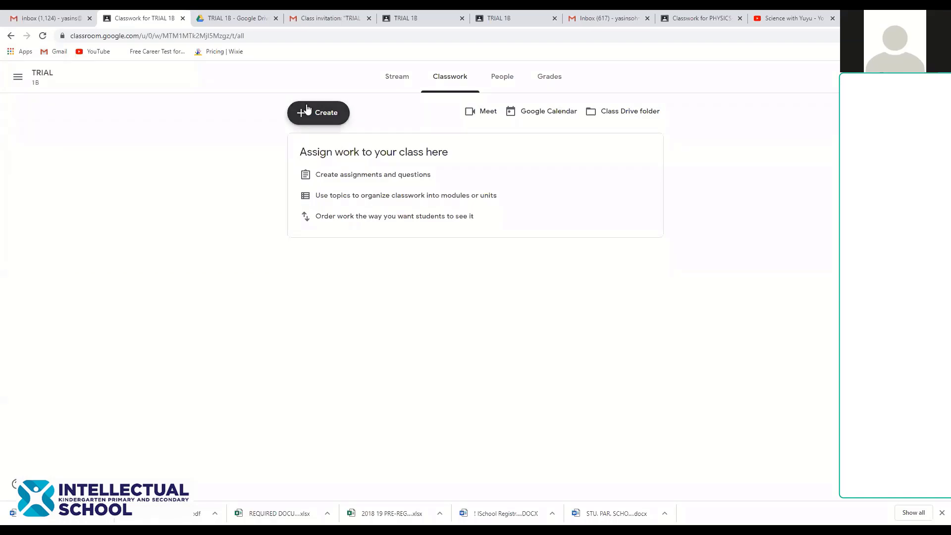
left_click(305, 111)
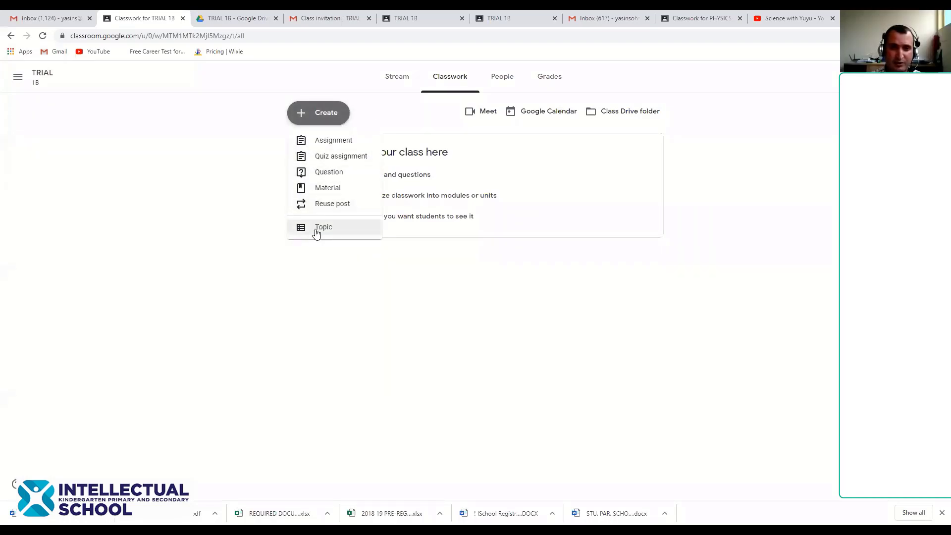
left_click(317, 229)
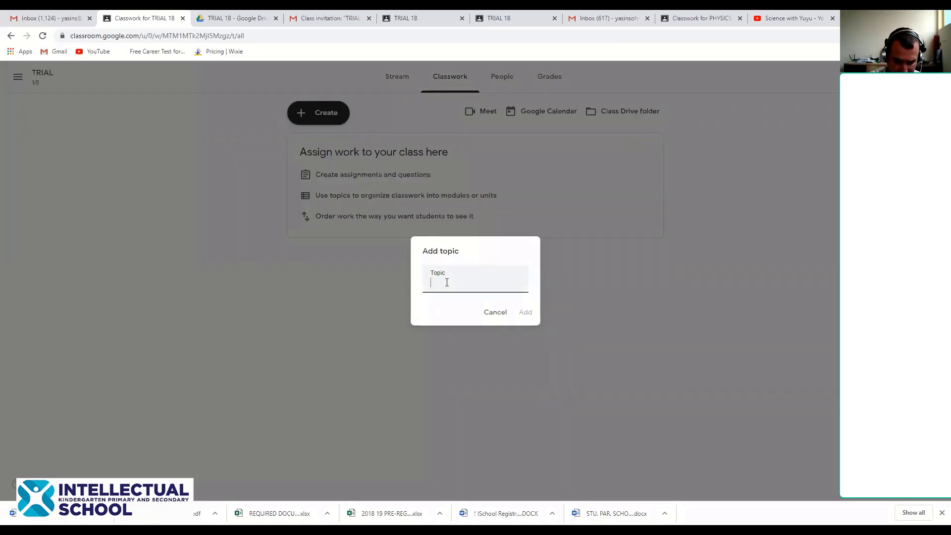
type("UNI")
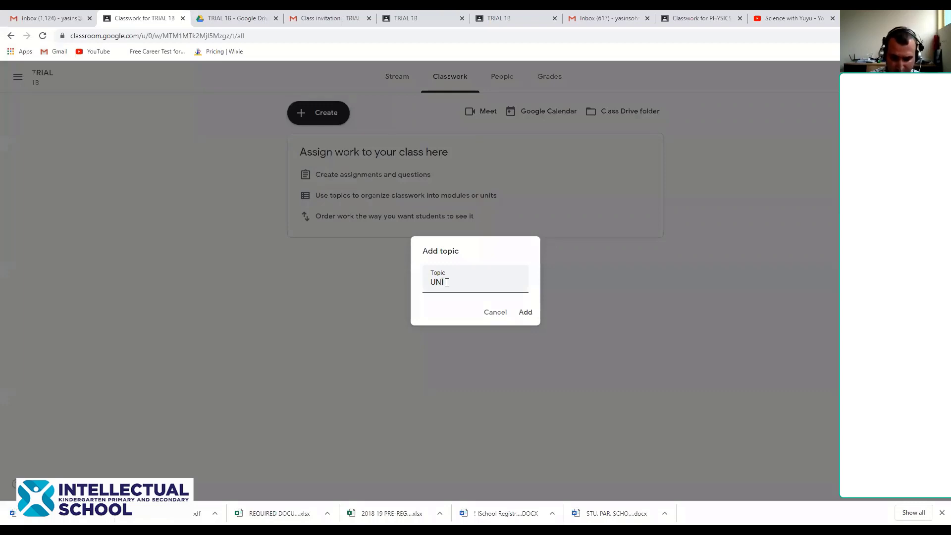
type("T-41")
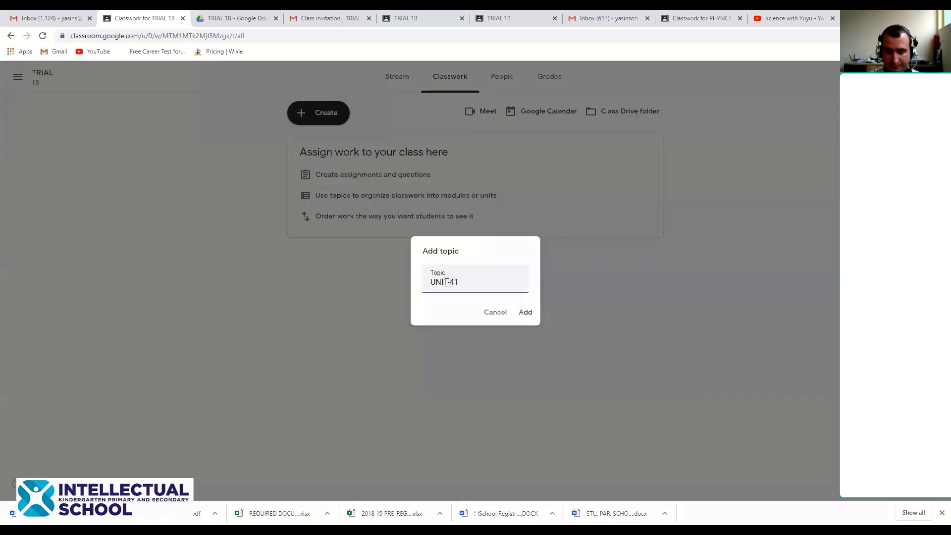
key("BackSpace")
key("BackSpace")
type("1")
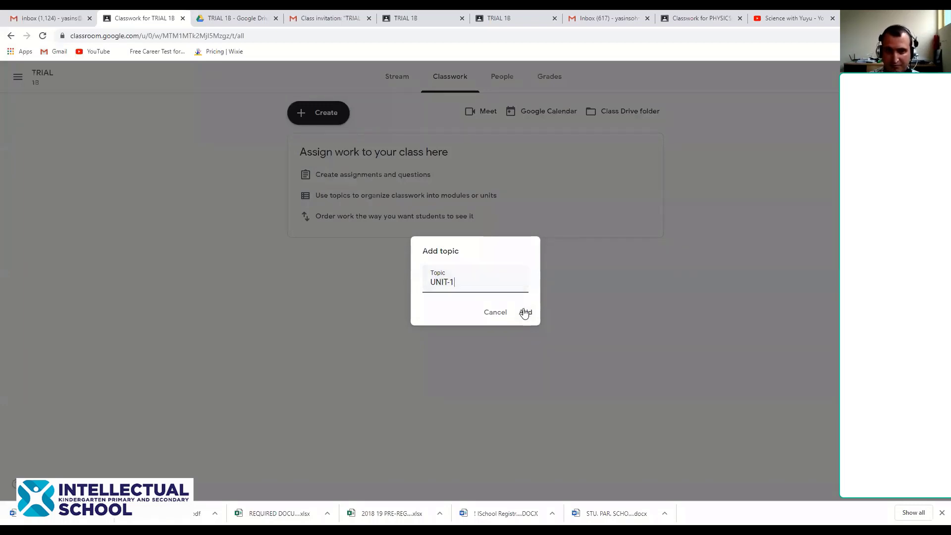
left_click(525, 312)
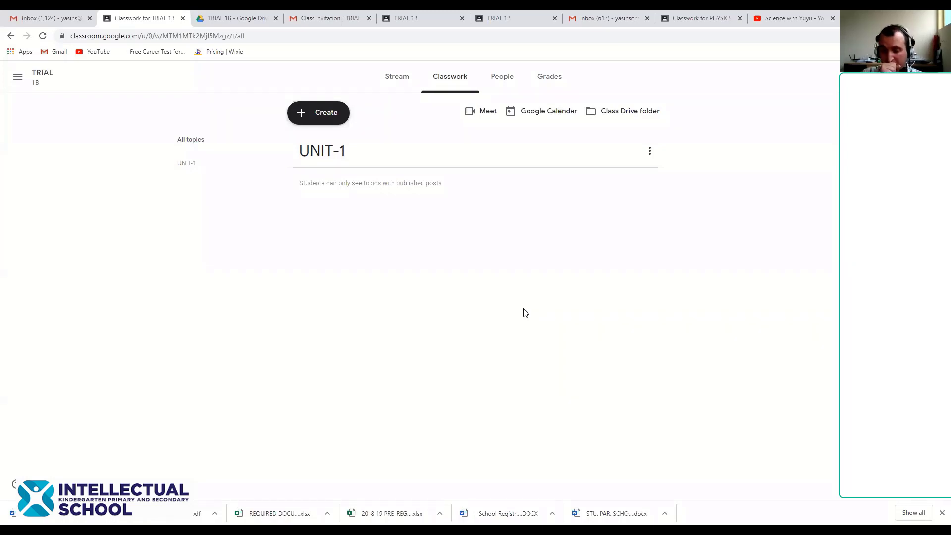
Start a new Material post titled WAVES and place the cursor in its description
left_click(305, 114)
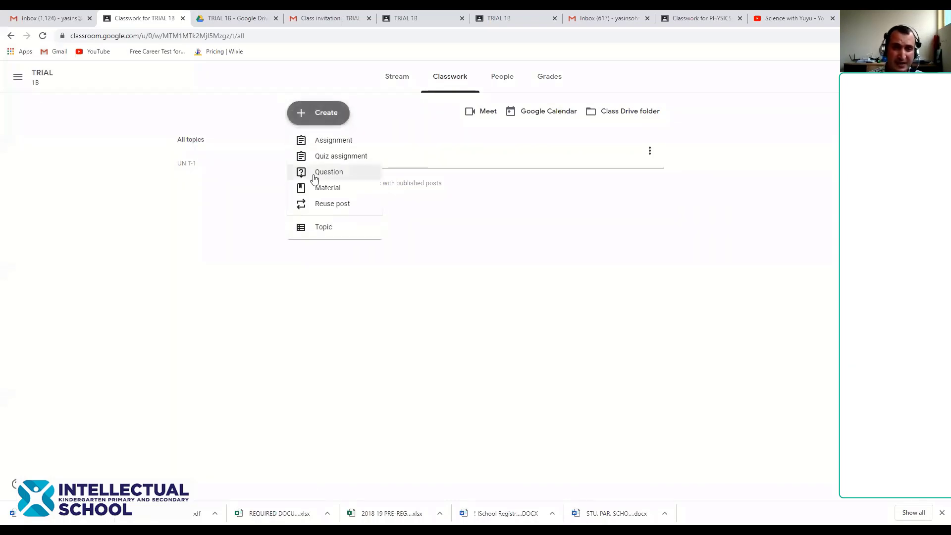
left_click(320, 194)
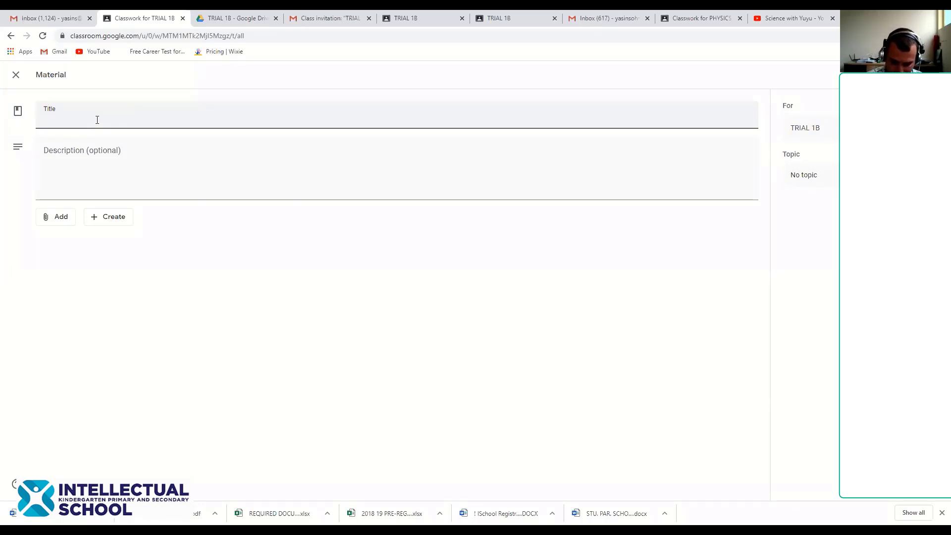
type("P")
key("BackSpace")
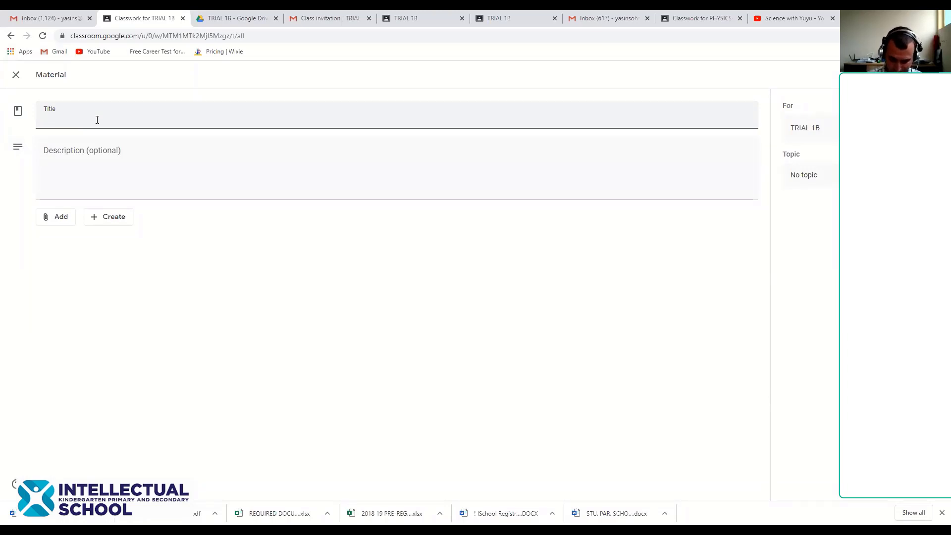
type("WAVES")
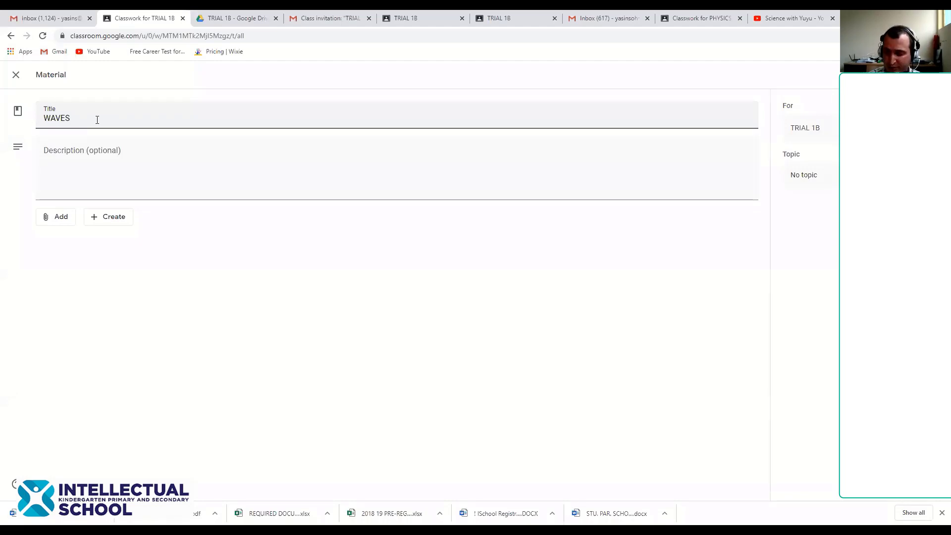
left_click(97, 155)
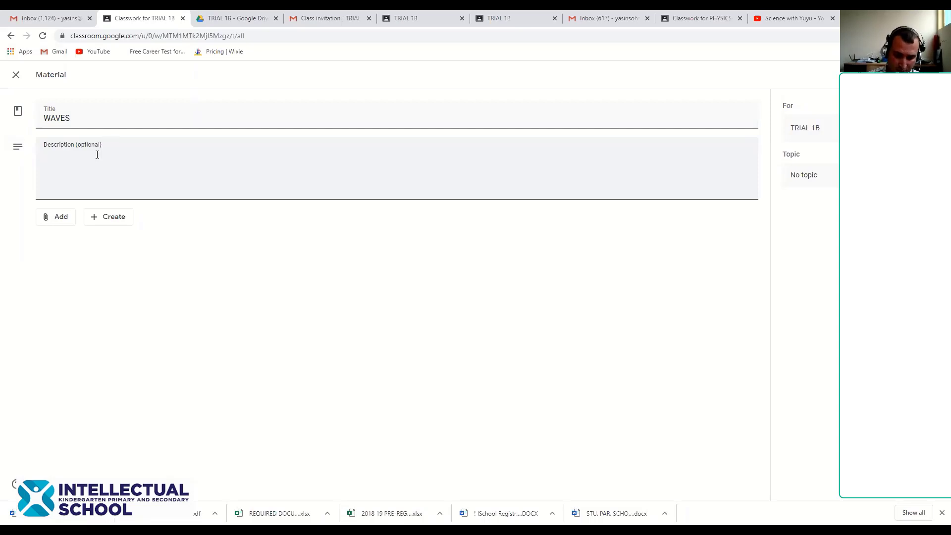
Enter the description READ THE NOTES AND DO YOUR ASSIGNMENTS, replacing the mistyped ANSWER
type("READ")
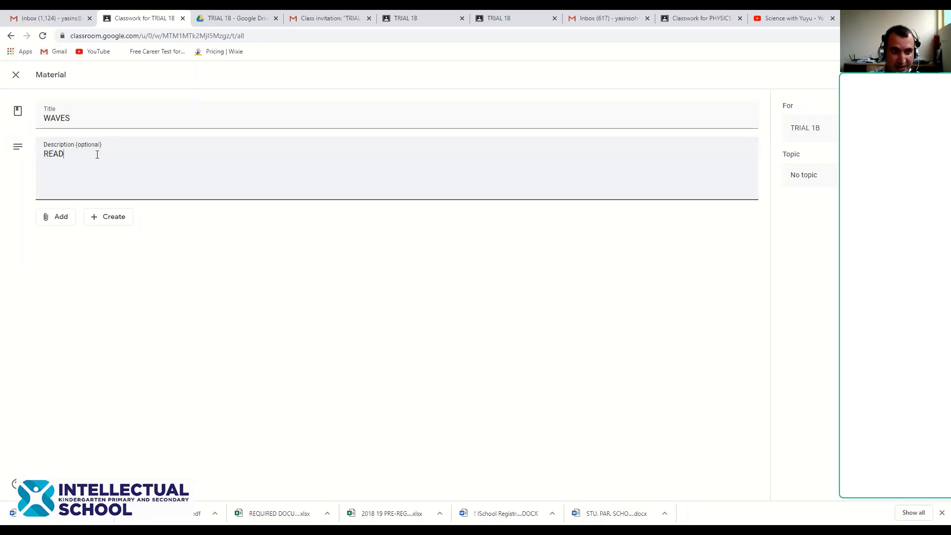
type(" TH")
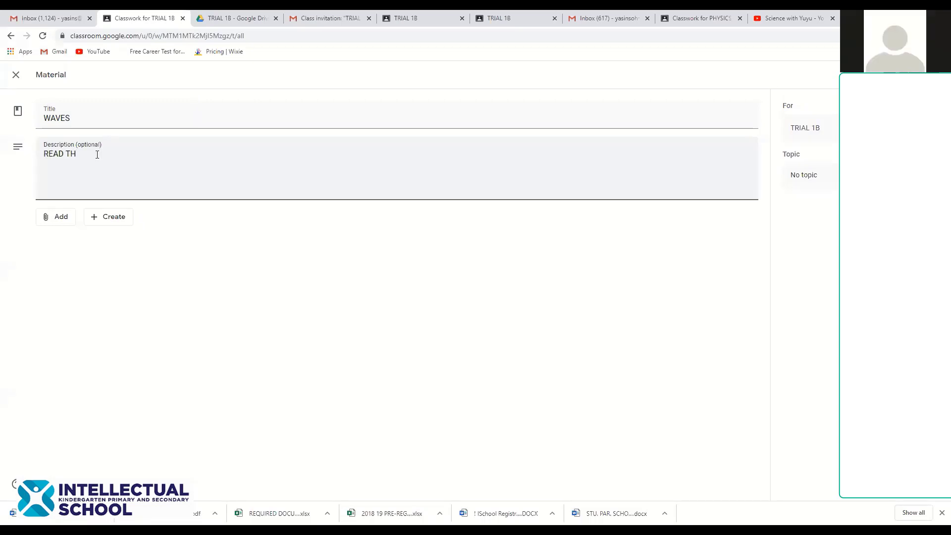
type("E NOTE")
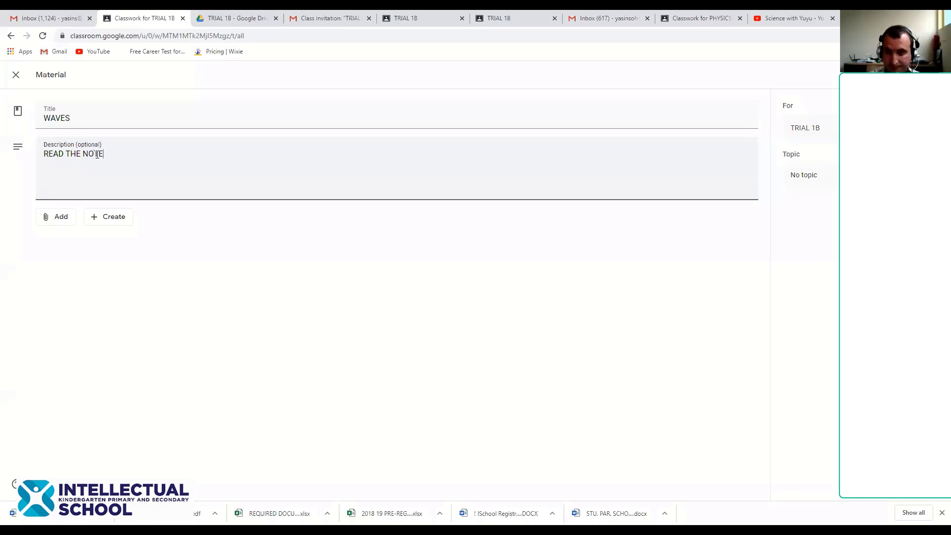
type("S")
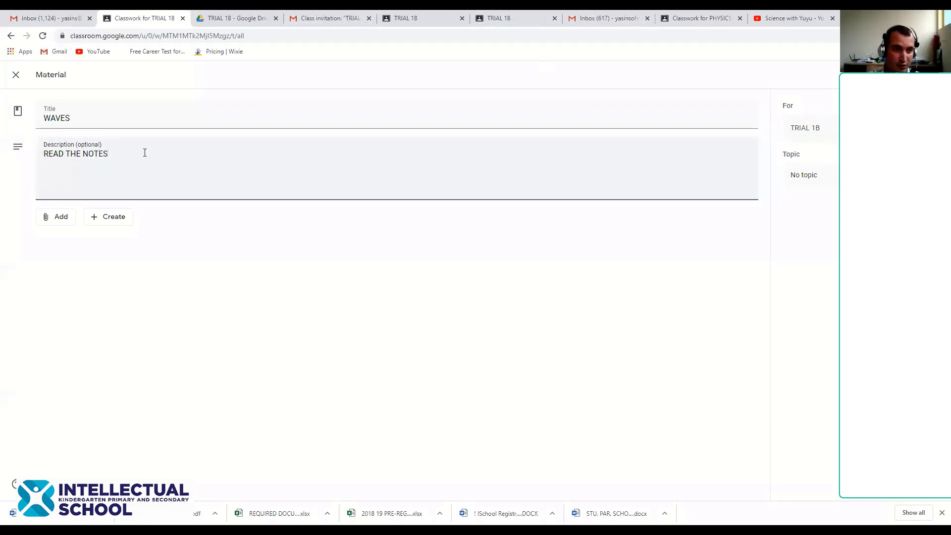
type(" AN")
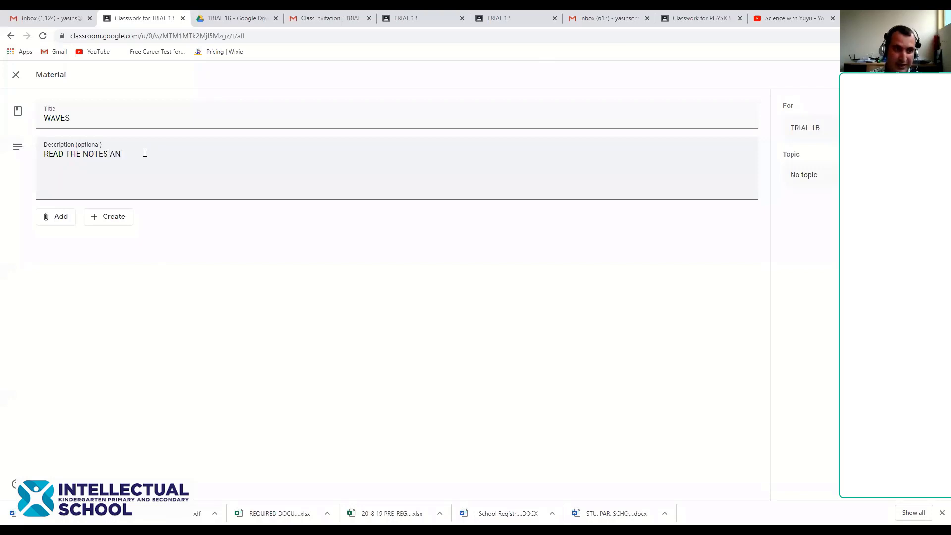
type("D ANSWER T")
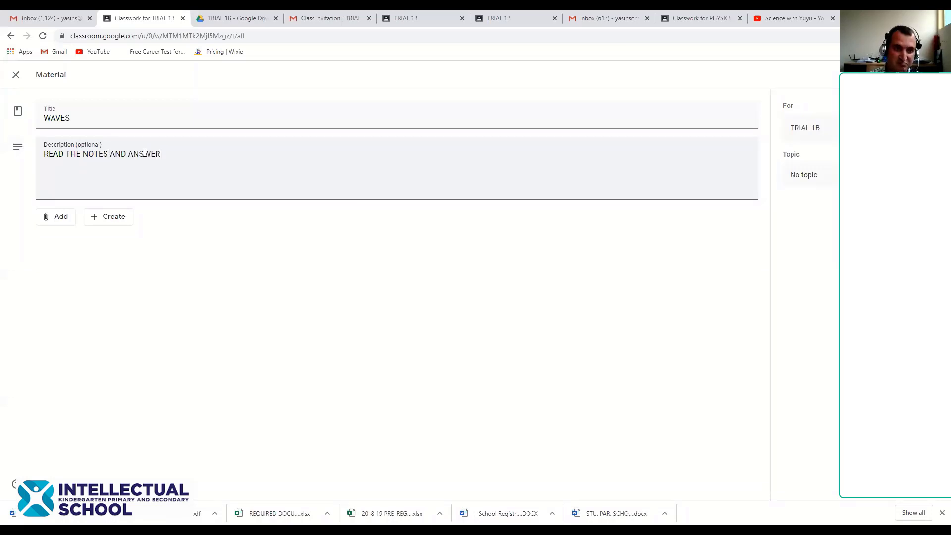
key("BackSpace")
key("BackSpace")
key("BackSpace")
key("BackSpace")
key("BackSpace")
key("BackSpace")
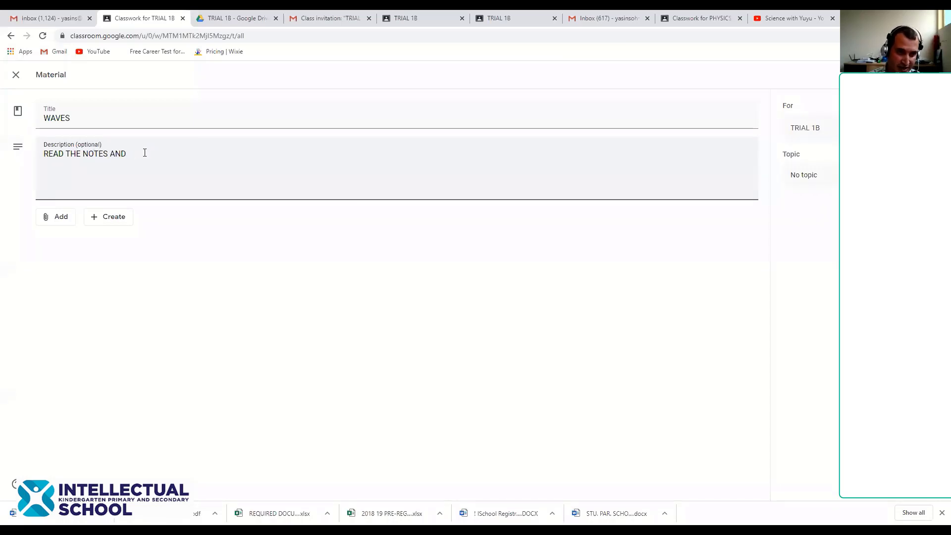
type("DO Y")
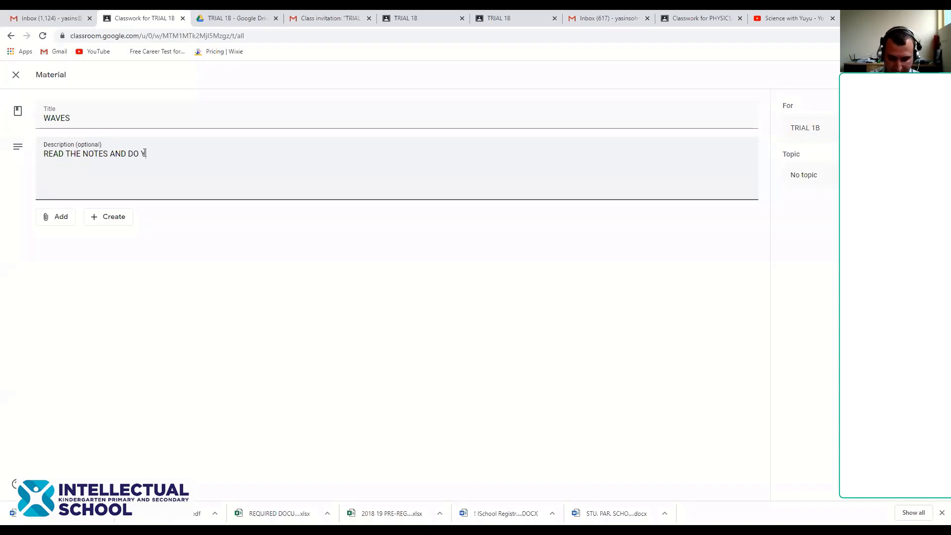
type("OUR AS")
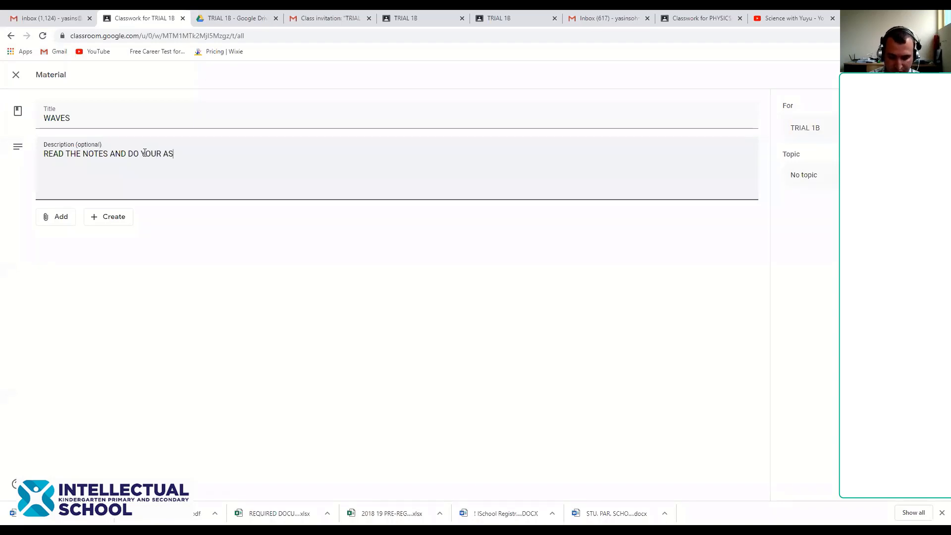
type("SIGNMENTS")
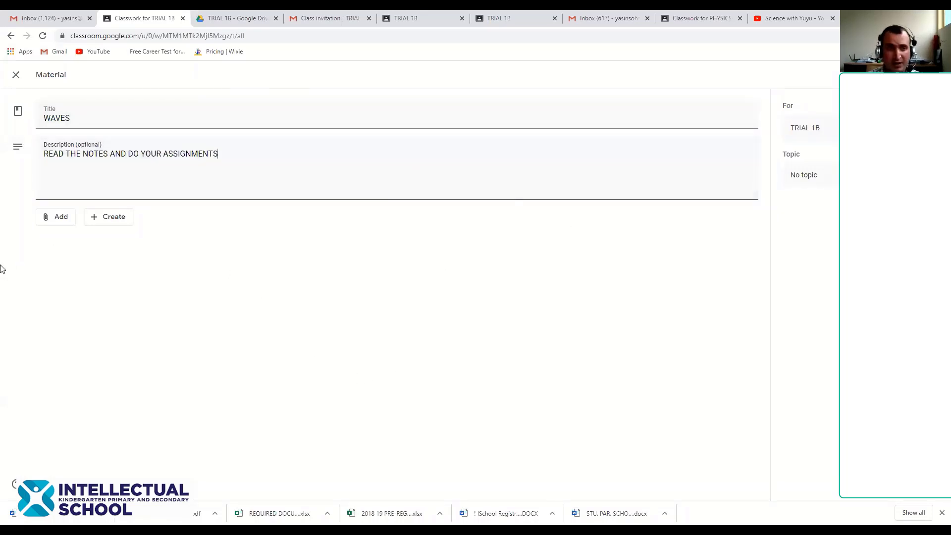
Glance at the Create list, then show the Add options: Google Drive, Link, File, YouTube
left_click(101, 222)
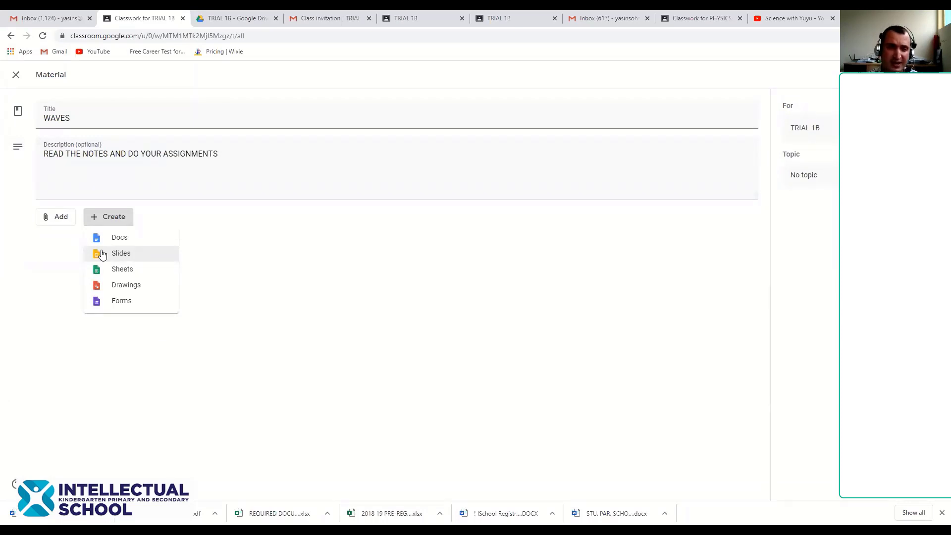
left_click(34, 257)
left_click(53, 222)
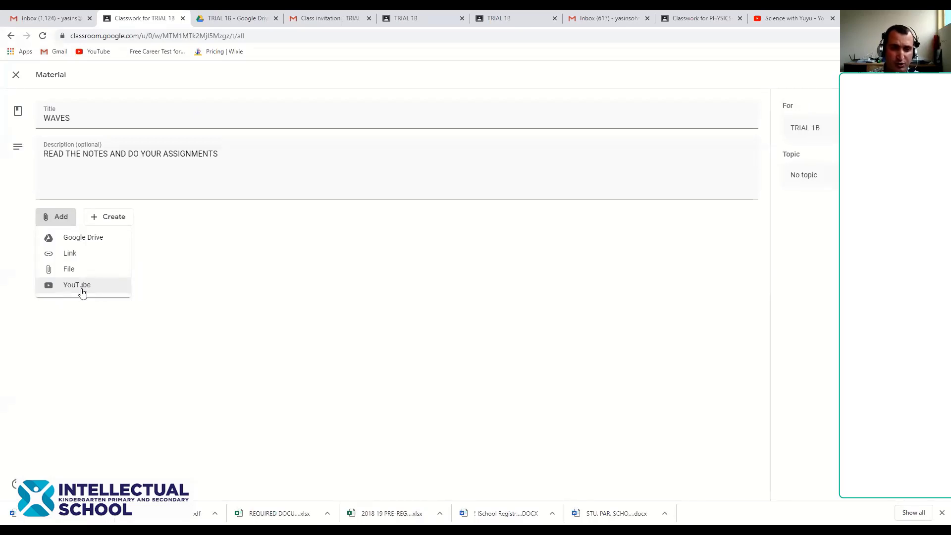
Choose YouTube from the Add menu to bring up the Insert video dialog
left_click(82, 288)
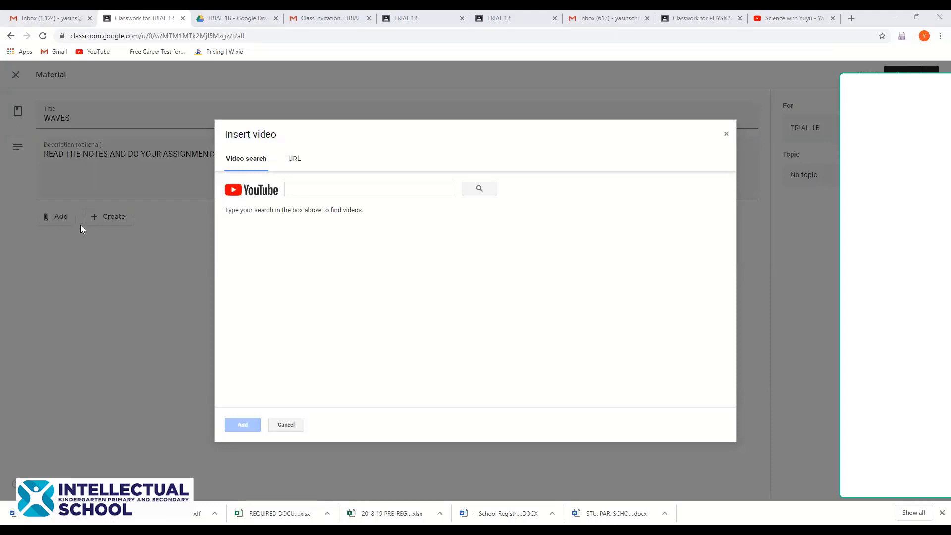
Try pasting the Science with Yuyu channel address as the video URL, then clear it
left_click(294, 160)
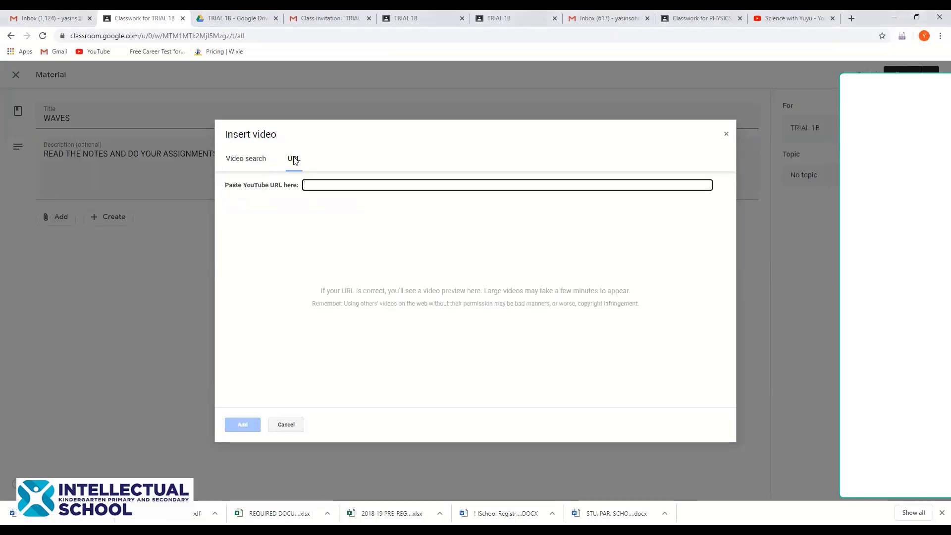
left_click(792, 18)
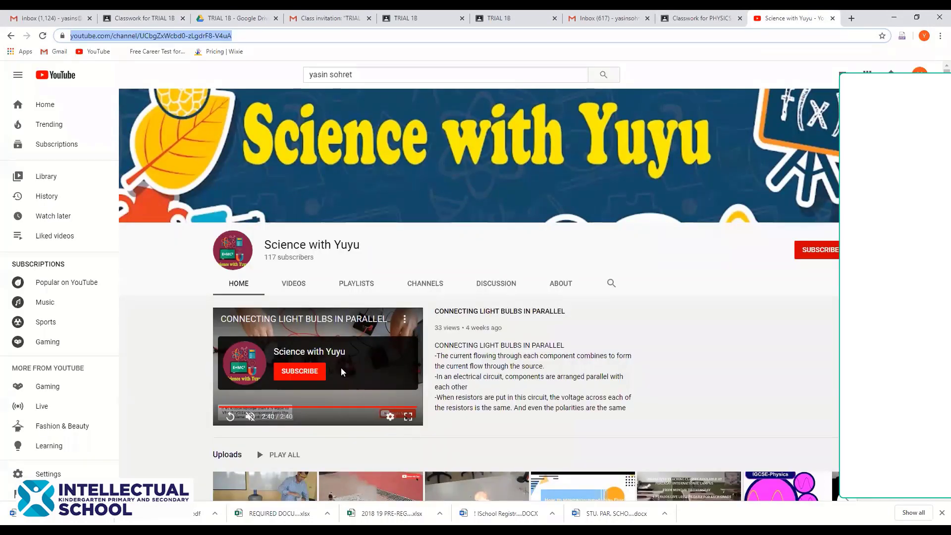
left_click(270, 37)
left_click_drag(270, 37, 73, 35)
key("ctrl+c")
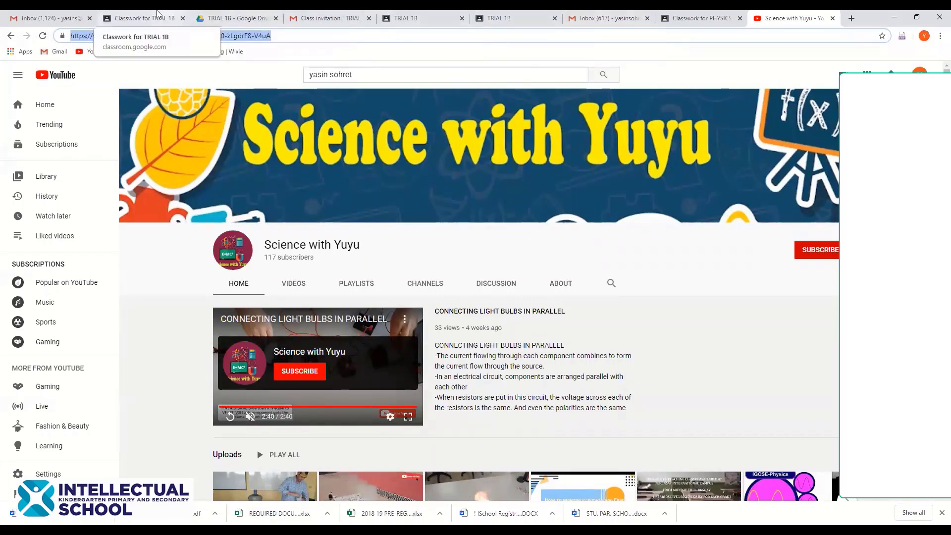
left_click(143, 18)
key("ctrl+v")
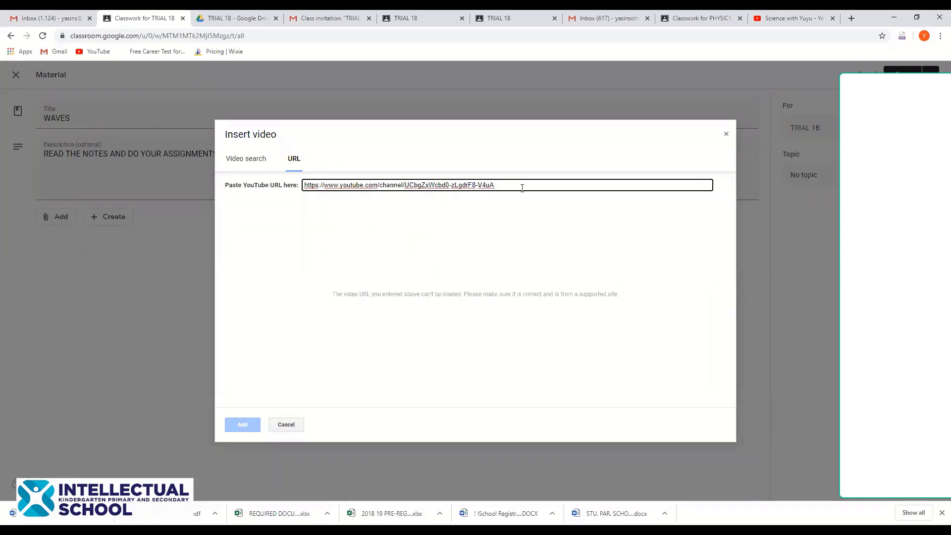
left_click_drag(519, 187, 272, 187)
key("BackSpace")
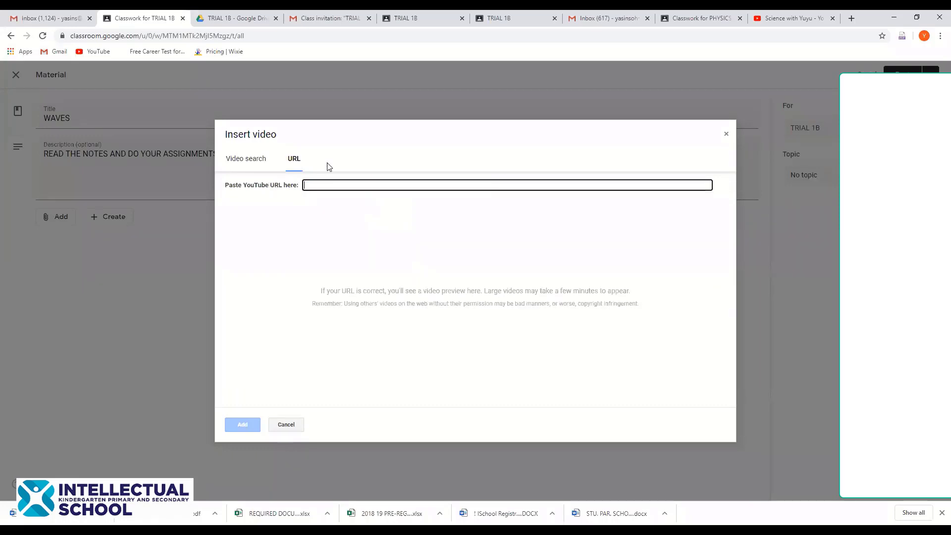
Copy the CANNON FIRE video's link from the channel and paste it into the URL field
left_click(792, 17)
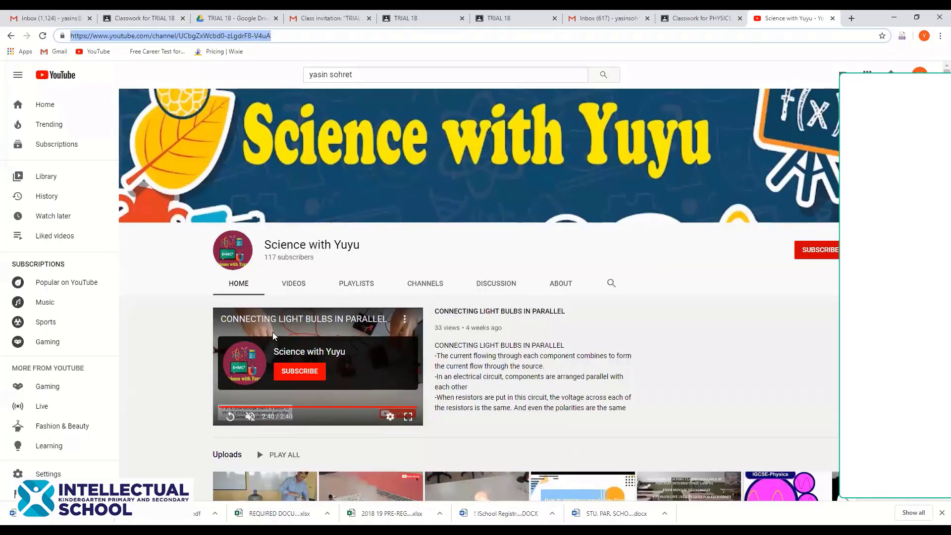
left_click(411, 425)
scroll(337, 426, "down", 2)
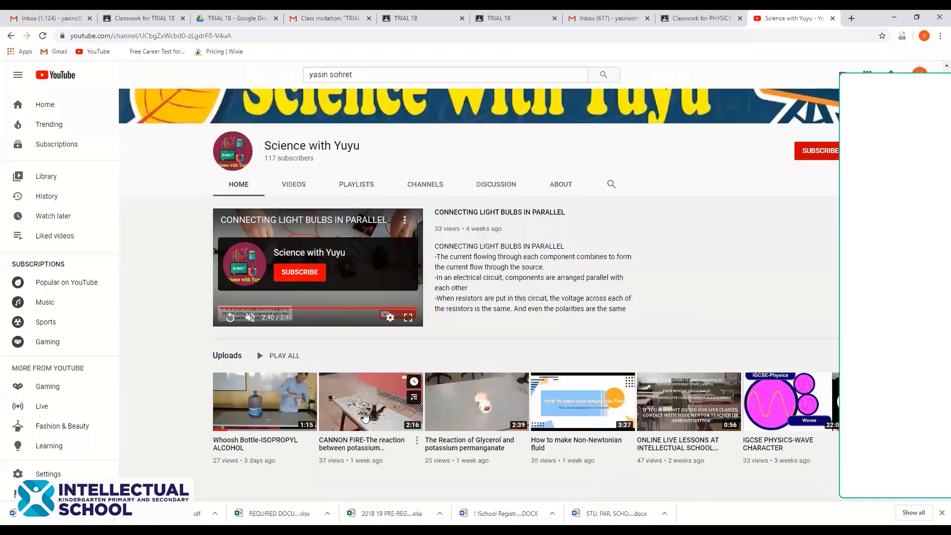
left_click(365, 416)
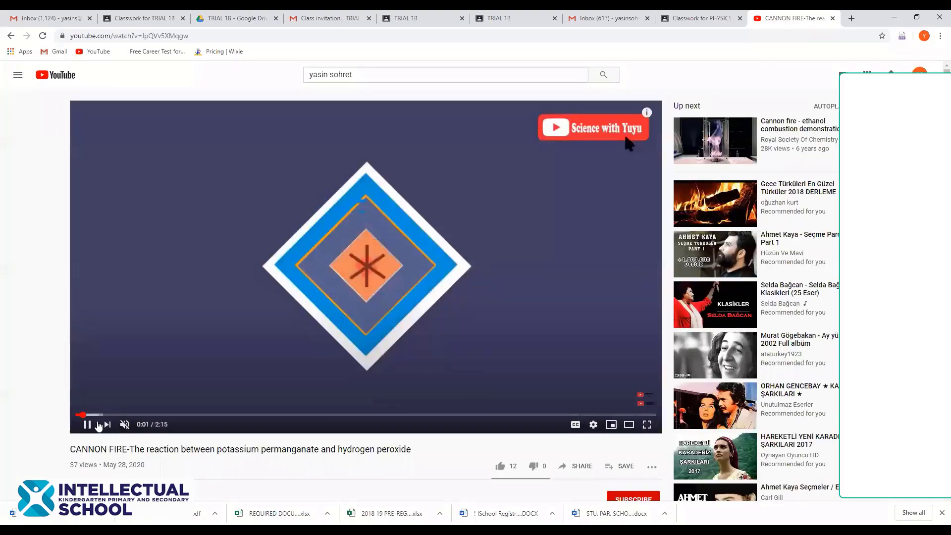
left_click(88, 426)
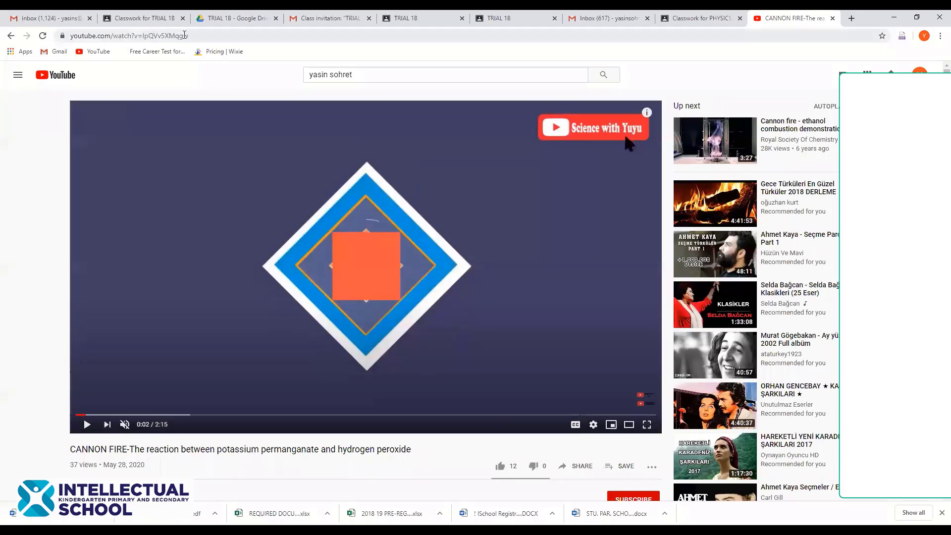
left_click(188, 36)
key("ctrl+c")
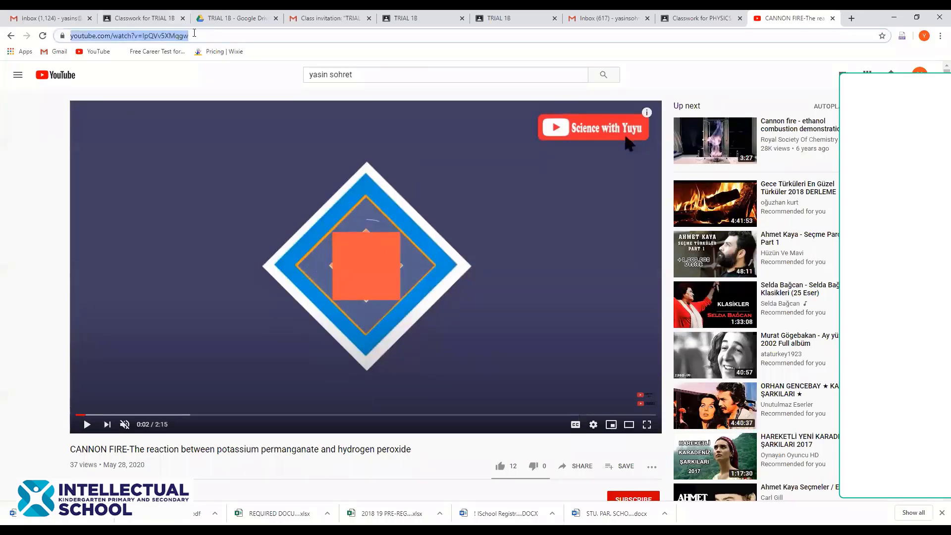
left_click(135, 18)
key("ctrl+v")
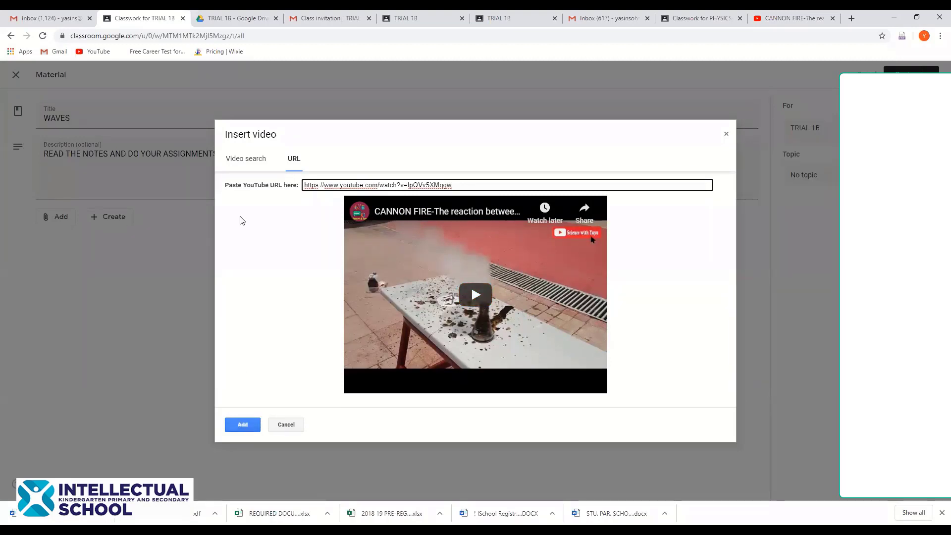
Search YouTube for WAVES and attach 'Mr Probz - Waves [Official Music Video]'
left_click(245, 159)
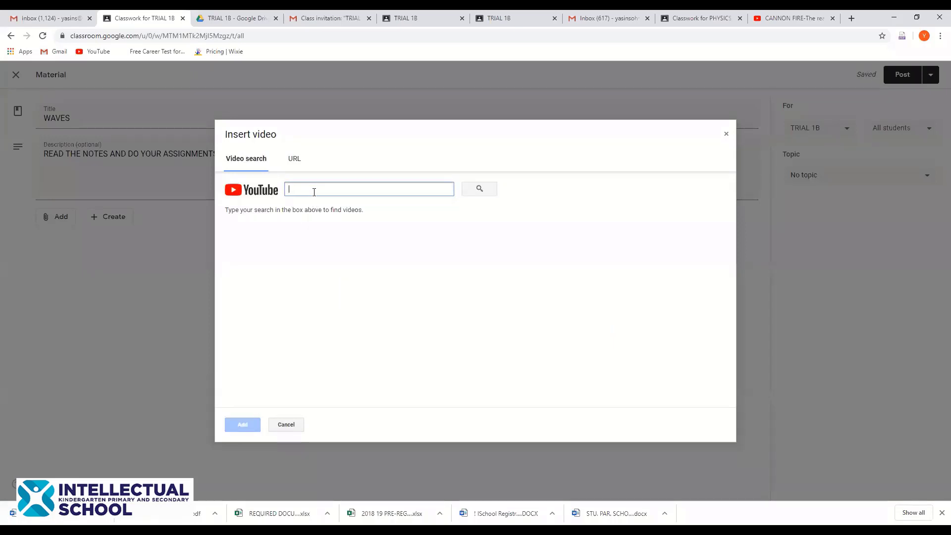
type("WAVES")
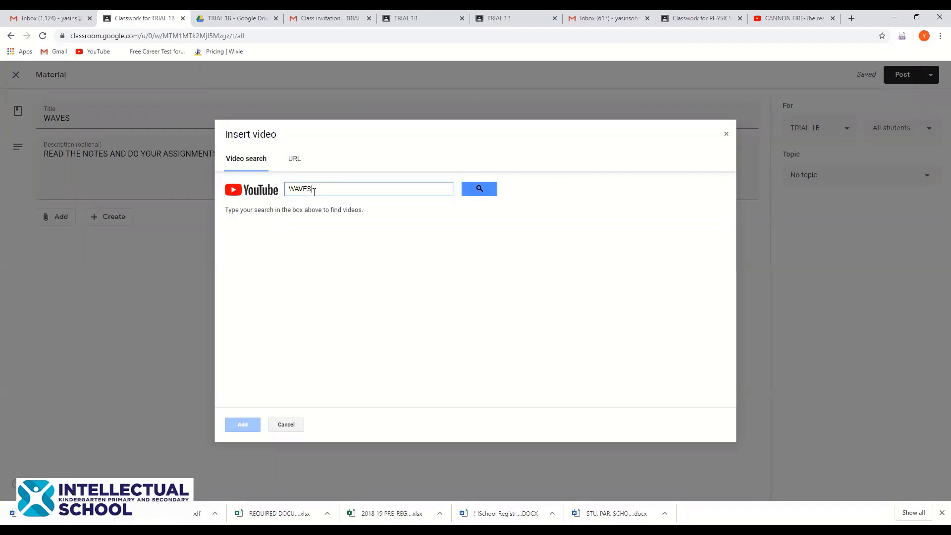
key("Return")
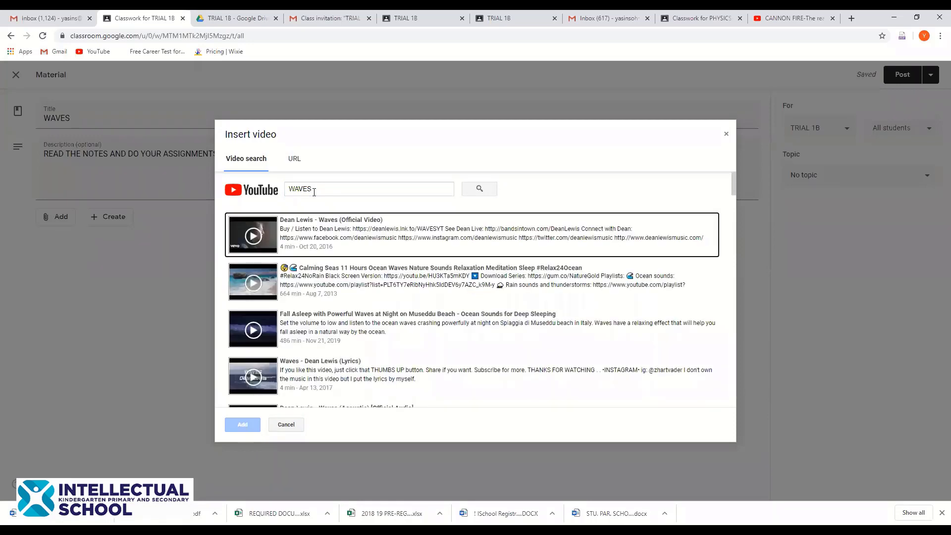
scroll(327, 307, "down", 3)
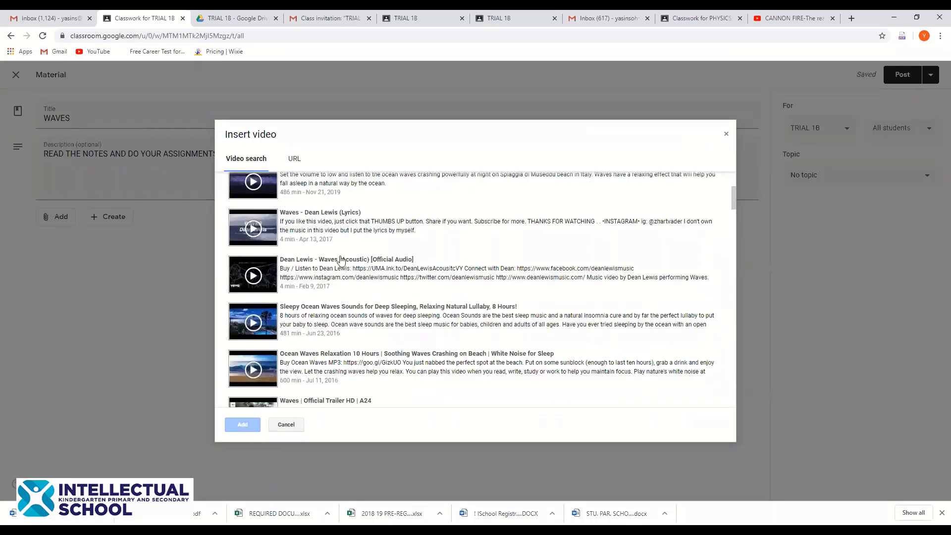
scroll(364, 327, "down", 2)
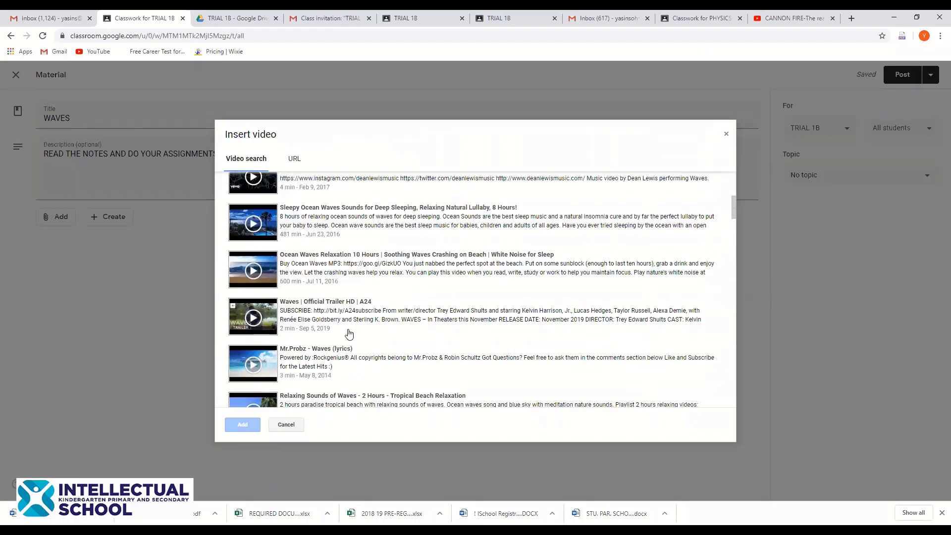
scroll(314, 305, "down", 3)
left_click(314, 306)
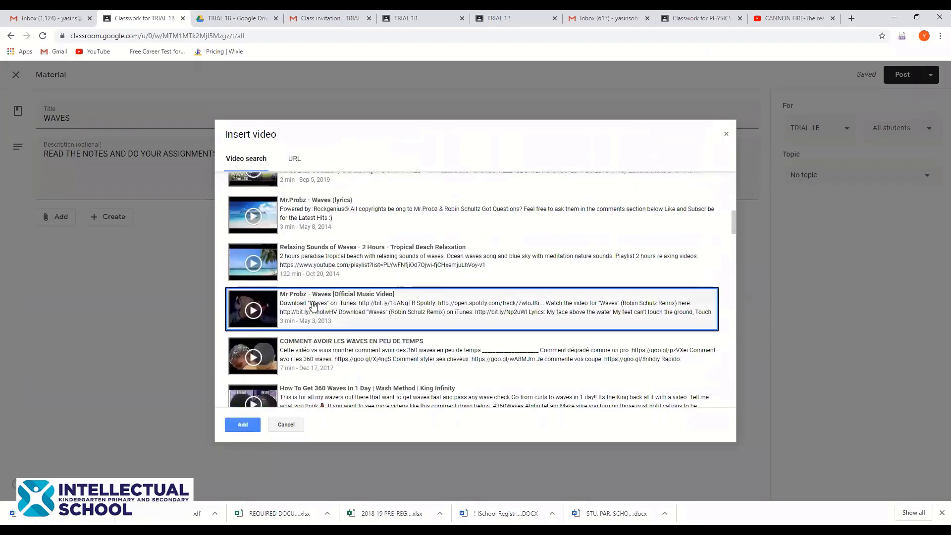
left_click(242, 424)
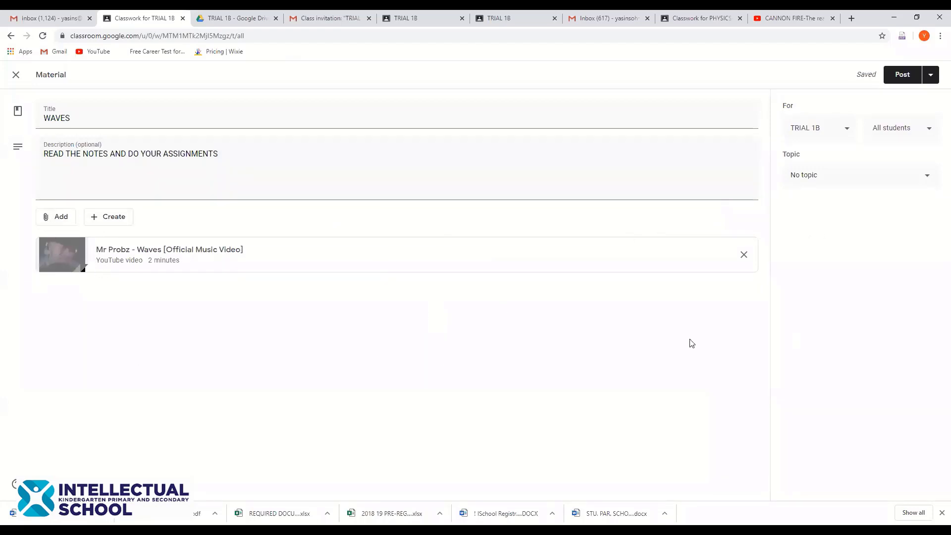
Start attaching a file to WAVES from the Add menu, landing on the Upload tab
left_click(69, 221)
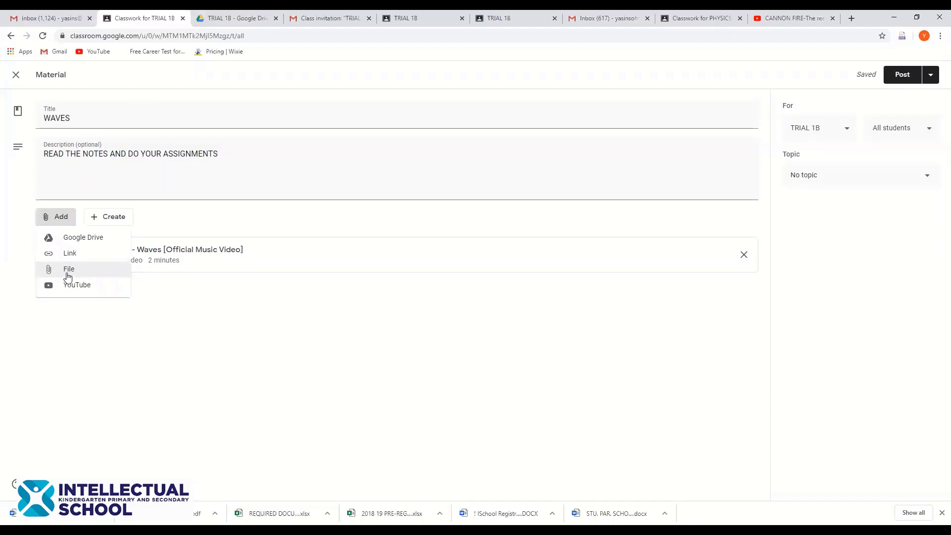
left_click(68, 275)
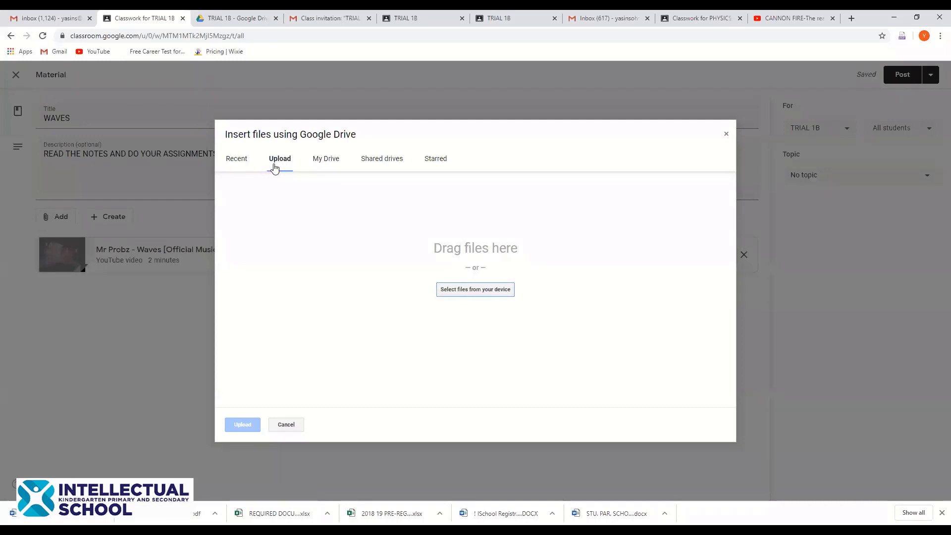
Upload ONLINE TEACHING-ZOOM TIMETABLE .pdf from Downloads as an attachment to the WAVES material
left_click(504, 291)
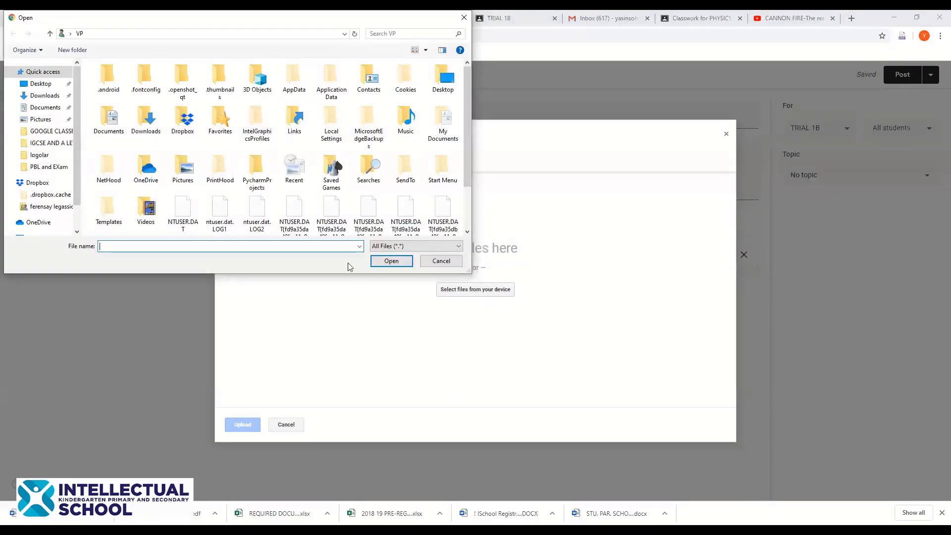
left_click(47, 96)
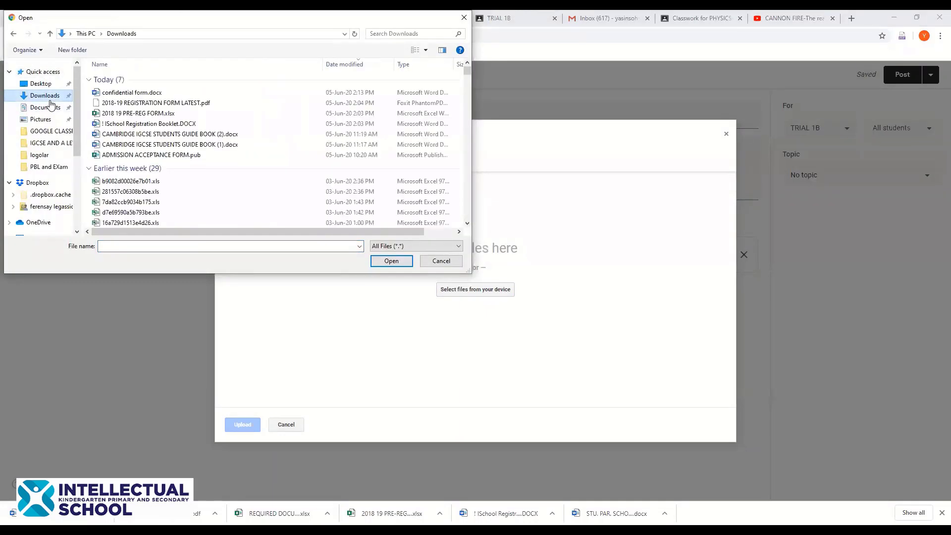
scroll(149, 170, "down", 3)
scroll(149, 170, "down", 6)
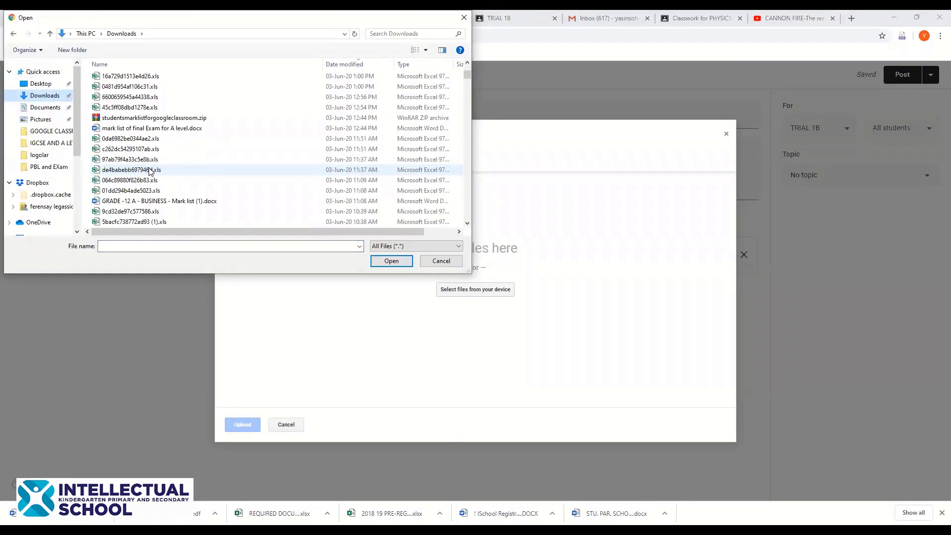
scroll(153, 178, "down", 5)
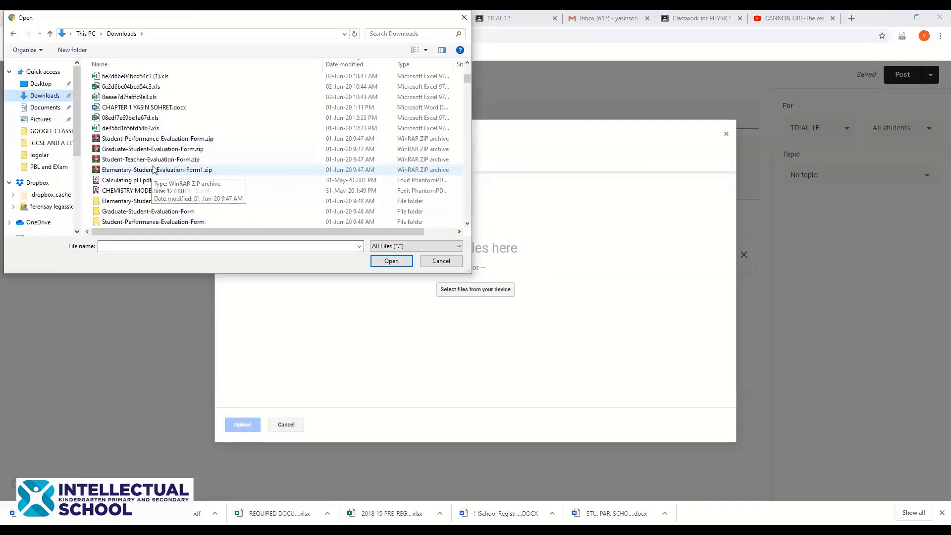
scroll(164, 189, "down", 7)
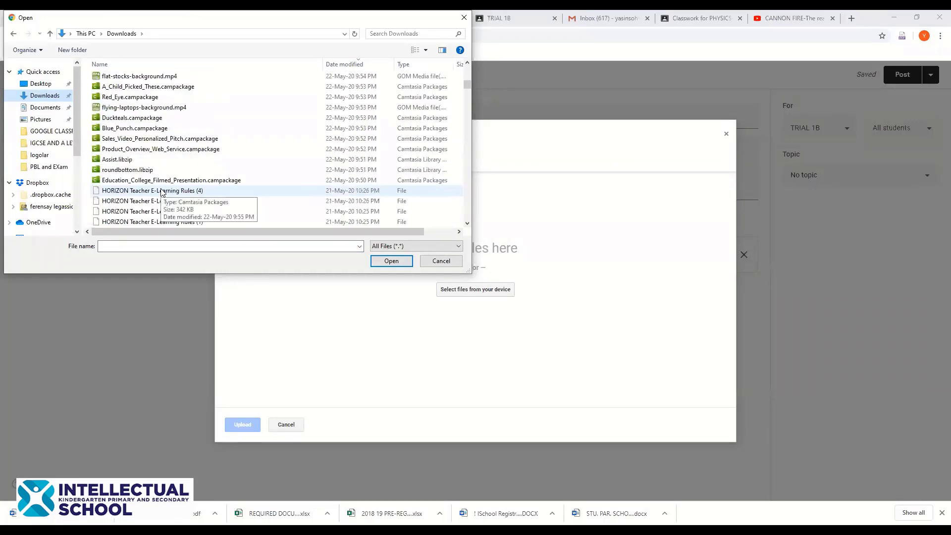
scroll(162, 189, "down", 1)
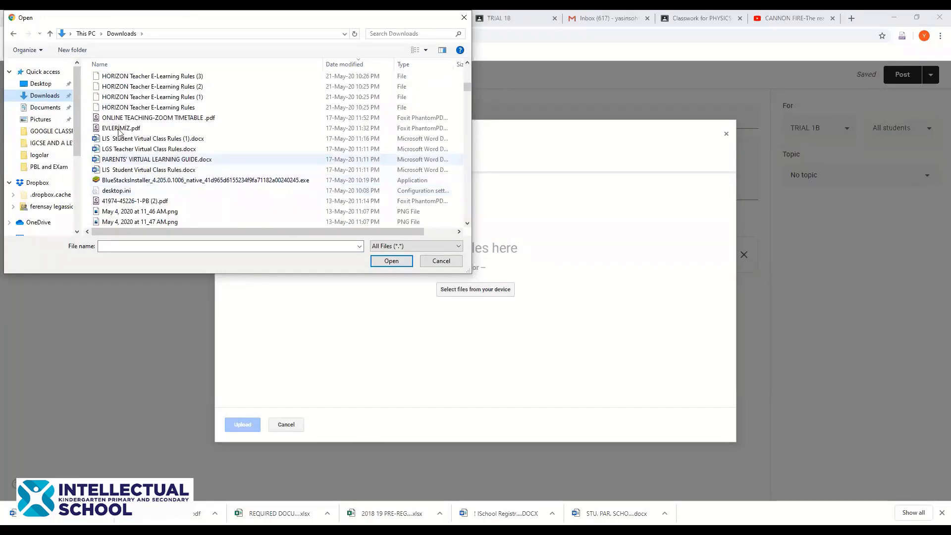
left_click(147, 119)
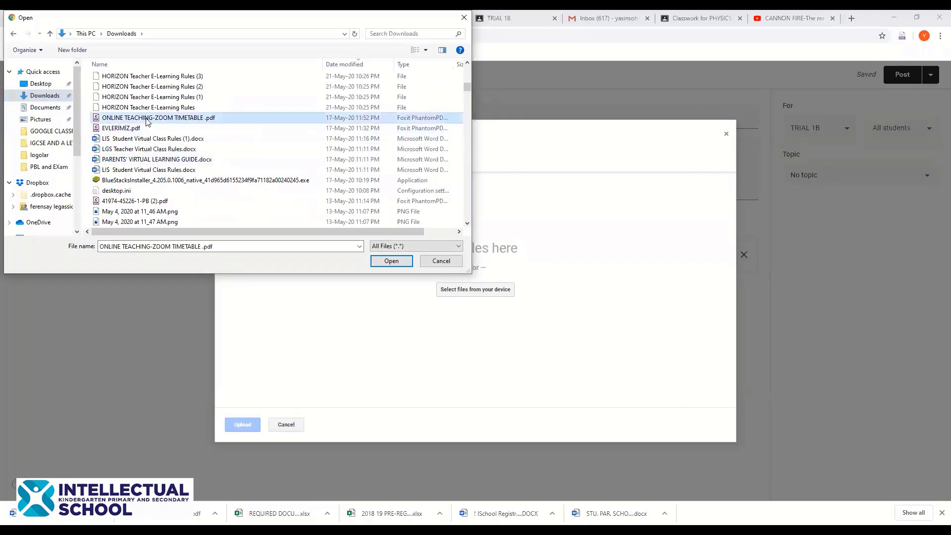
left_click(390, 263)
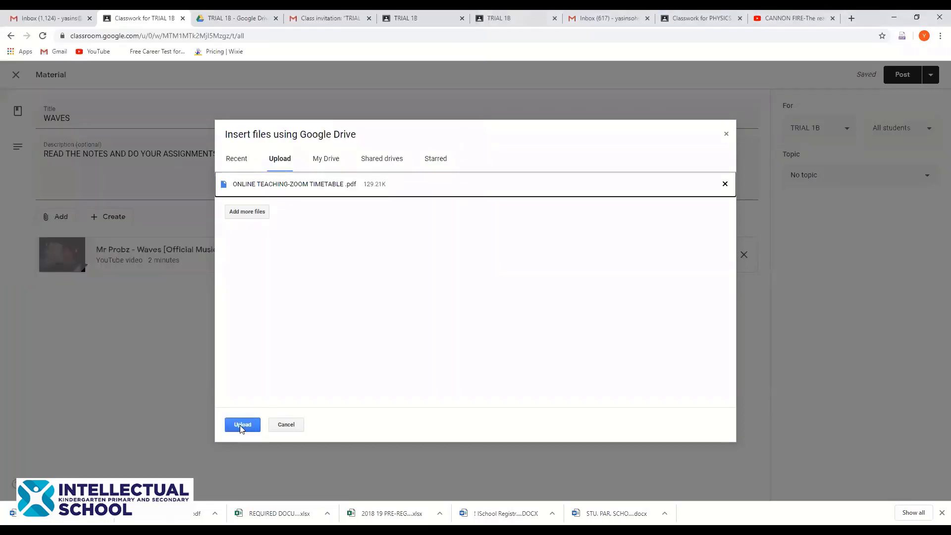
left_click(242, 427)
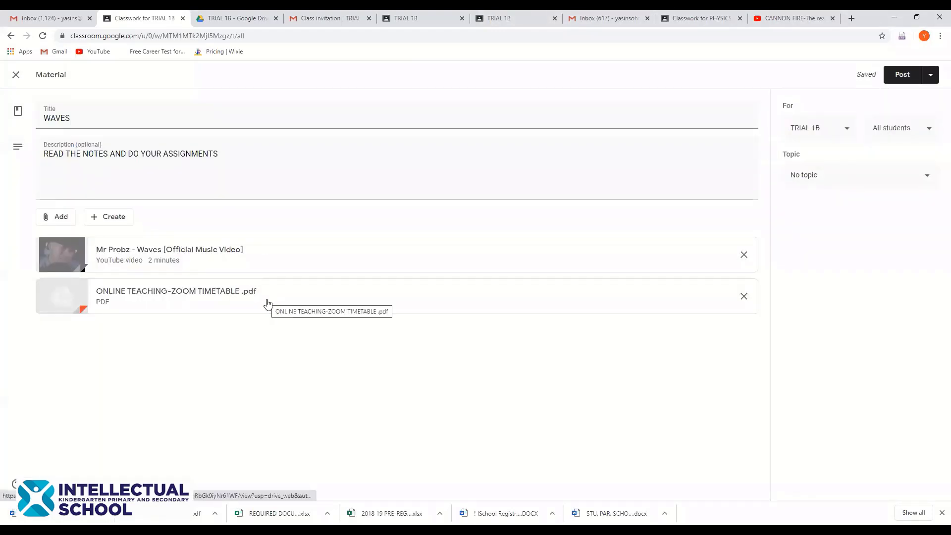
left_click(59, 219)
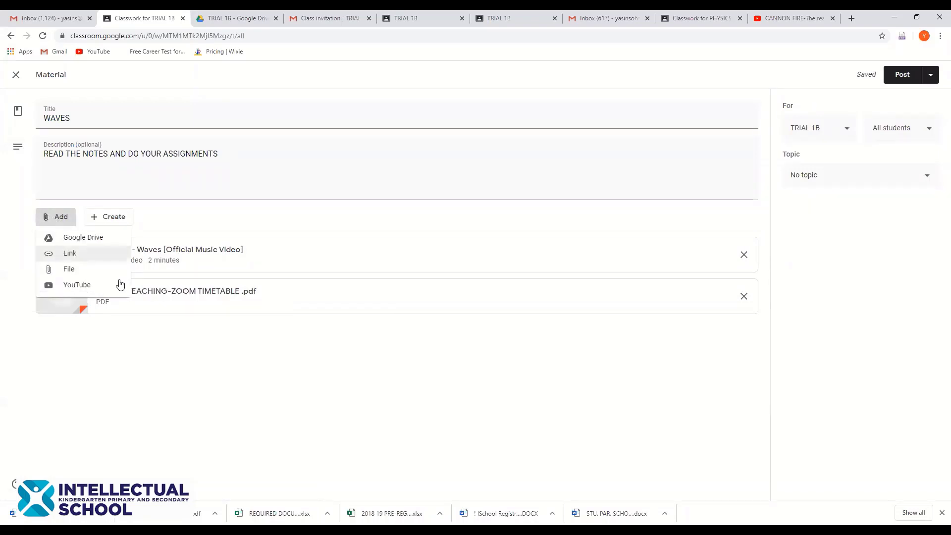
left_click(232, 366)
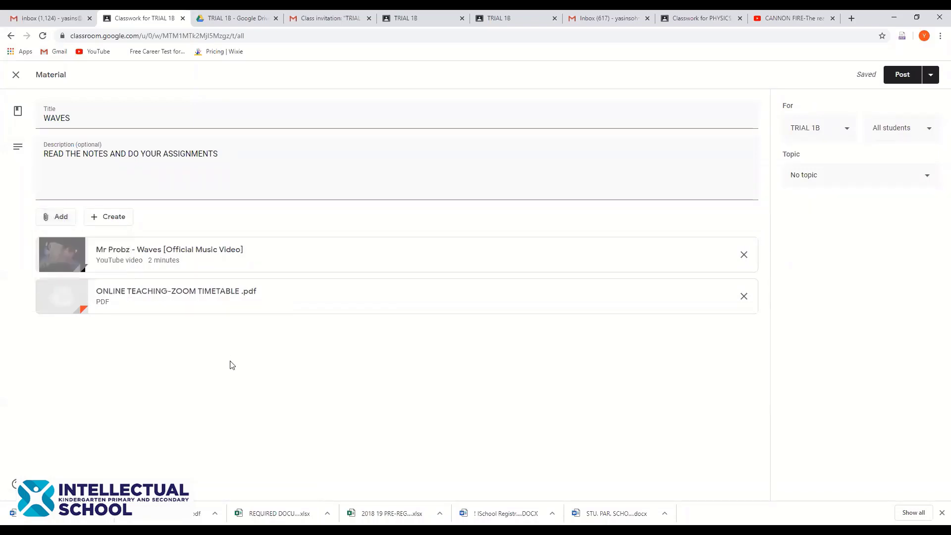
Search the web for BBC Bitesize from the YouTube tab's address bar
left_click(797, 18)
left_click(776, 33)
key("BackSpace")
key("BackSpace")
key("BackSpace")
key("BackSpace")
key("BackSpace")
key("BackSpace")
key("BackSpace")
key("BackSpace")
key("BackSpace")
key("BackSpace")
key("BackSpace")
key("BackSpace")
key("BackSpace")
key("BackSpace")
key("BackSpace")
key("BackSpace")
key("BackSpace")
key("BackSpace")
key("BackSpace")
key("BackSpace")
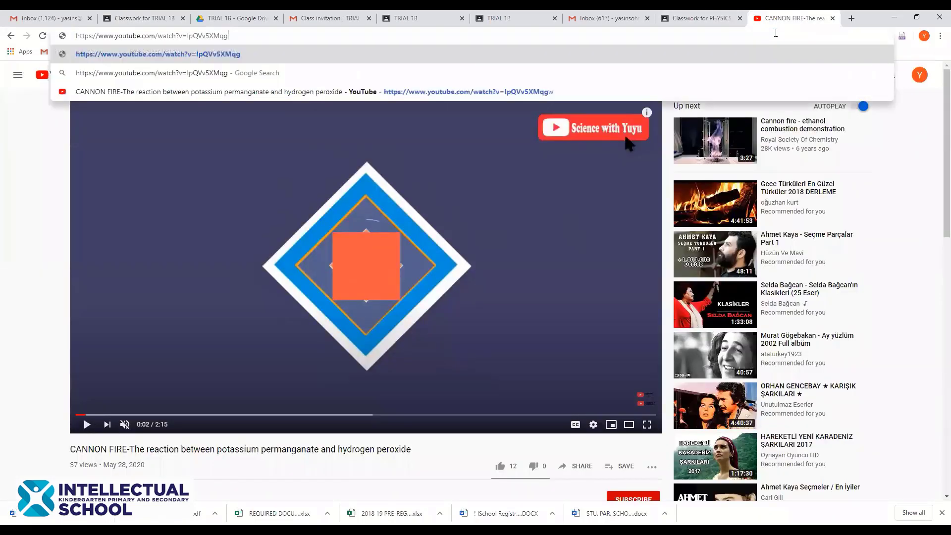
key("BackSpace")
key("BackSpace")
key("BackSpace")
key("BackSpace")
key("BackSpace")
key("BackSpace")
key("BackSpace")
key("BackSpace")
key("BackSpace")
key("BackSpace")
key("BackSpace")
key("BackSpace")
key("BackSpace")
key("BackSpace")
key("BackSpace")
key("BackSpace")
key("BackSpace")
key("BackSpace")
key("BackSpace")
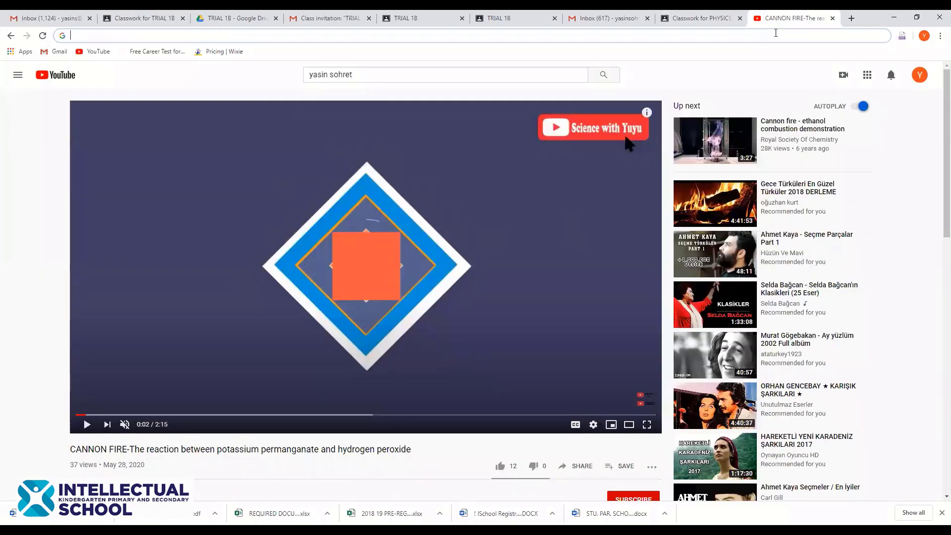
type("BBC B")
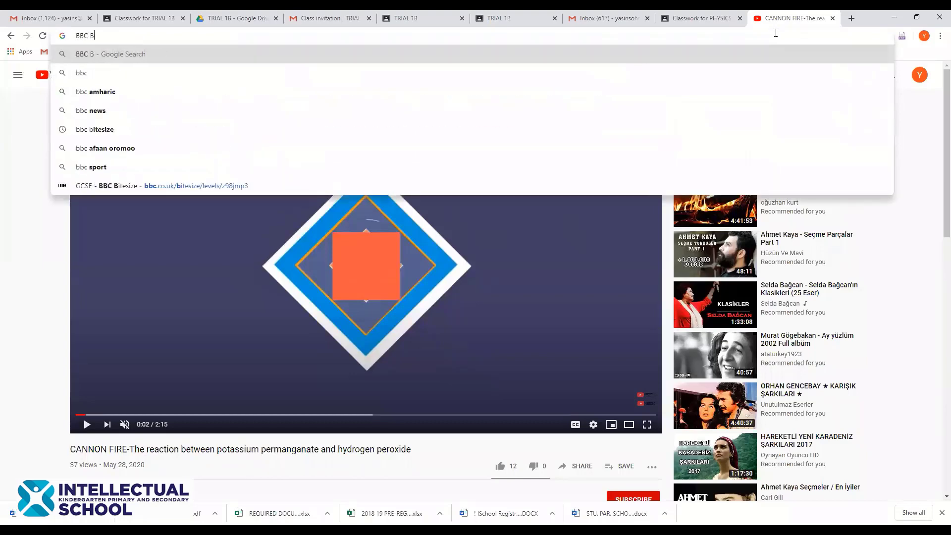
type("ITES")
key("Return")
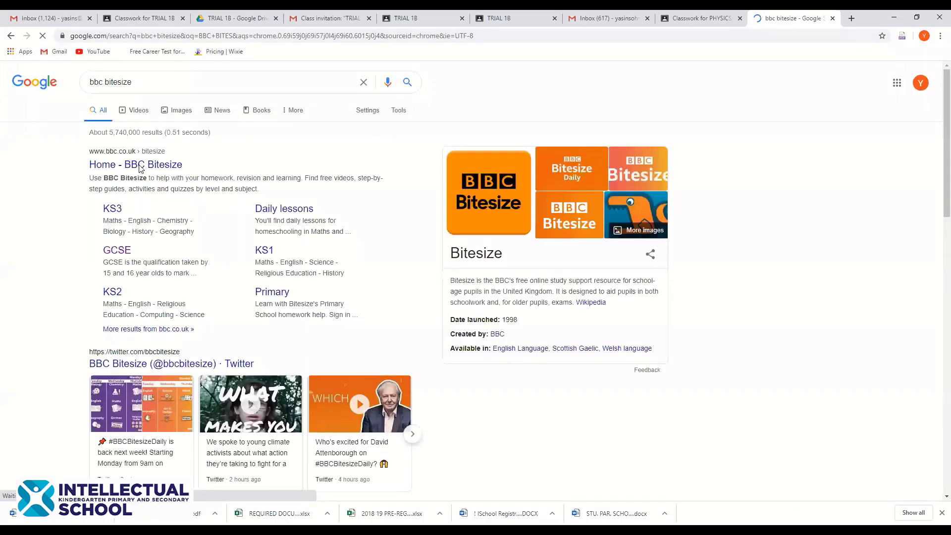
Open the BBC Bitesize GCSE page, copy its web address, and return to the Classroom tab
left_click(120, 251)
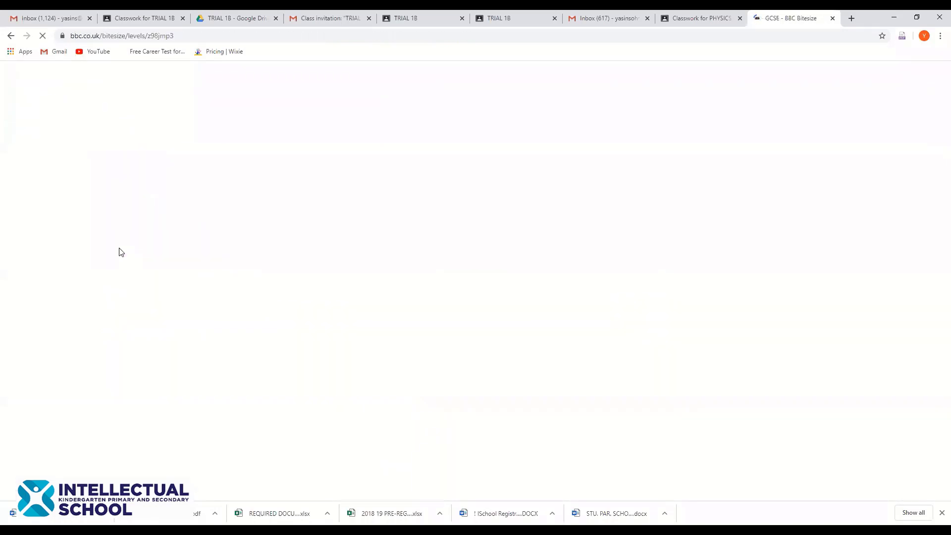
left_click(188, 37)
key("ctrl+c")
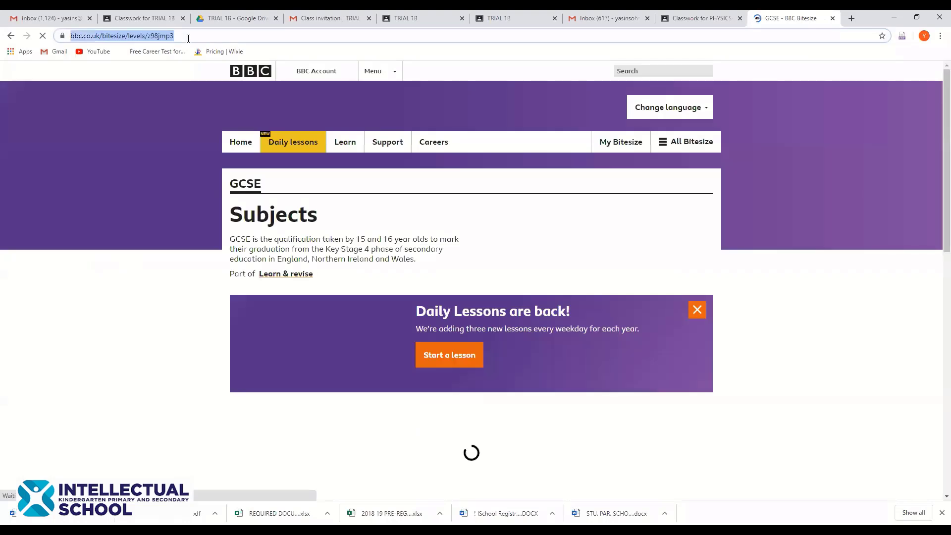
left_click(160, 20)
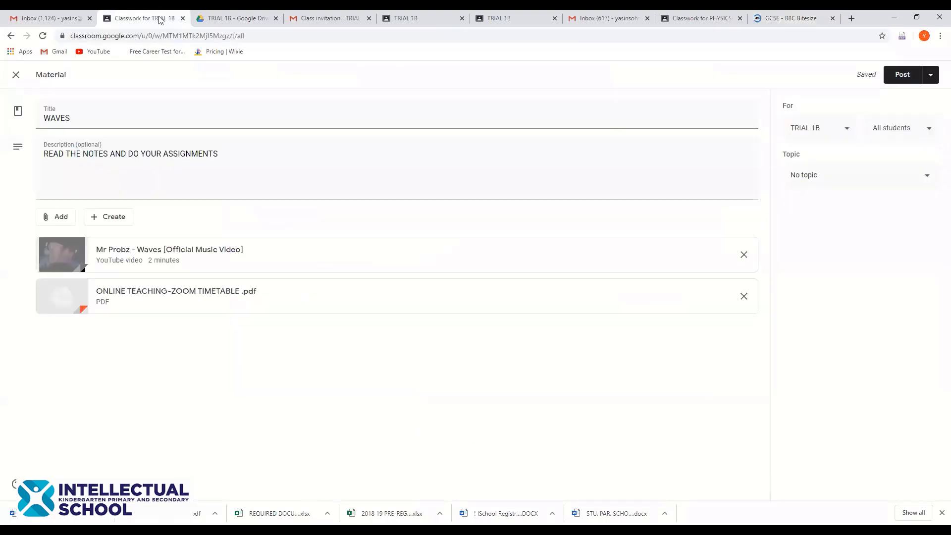
Attach the copied GCSE - BBC Bitesize page address as a link to WAVES
left_click(46, 218)
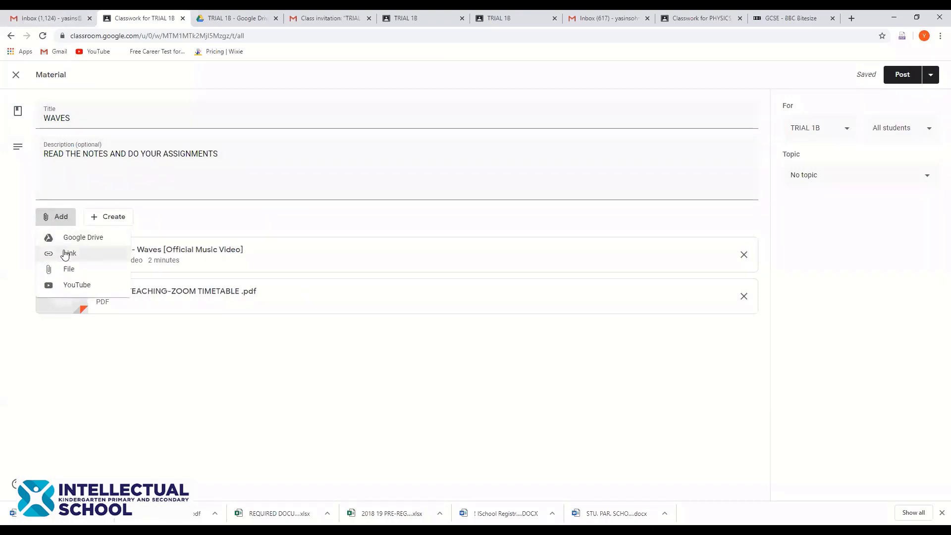
left_click(65, 255)
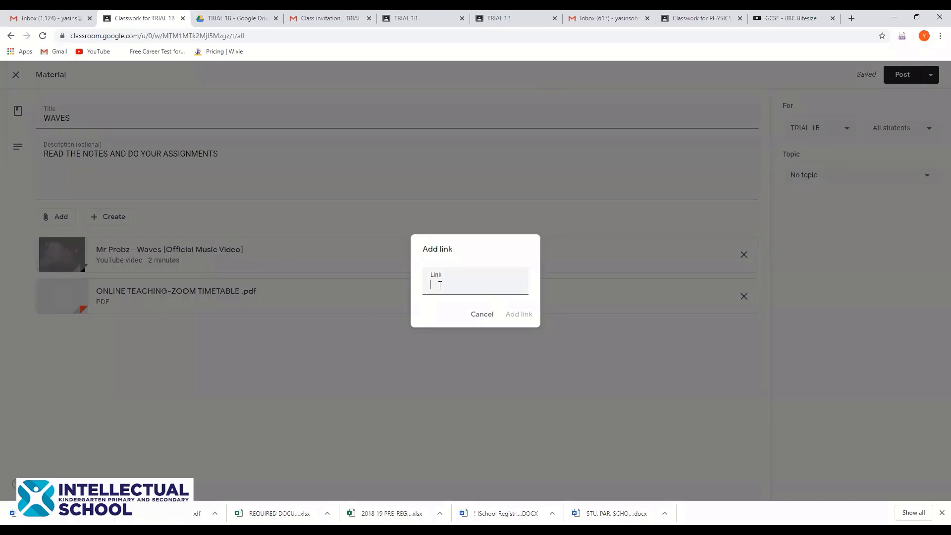
key("ctrl+v")
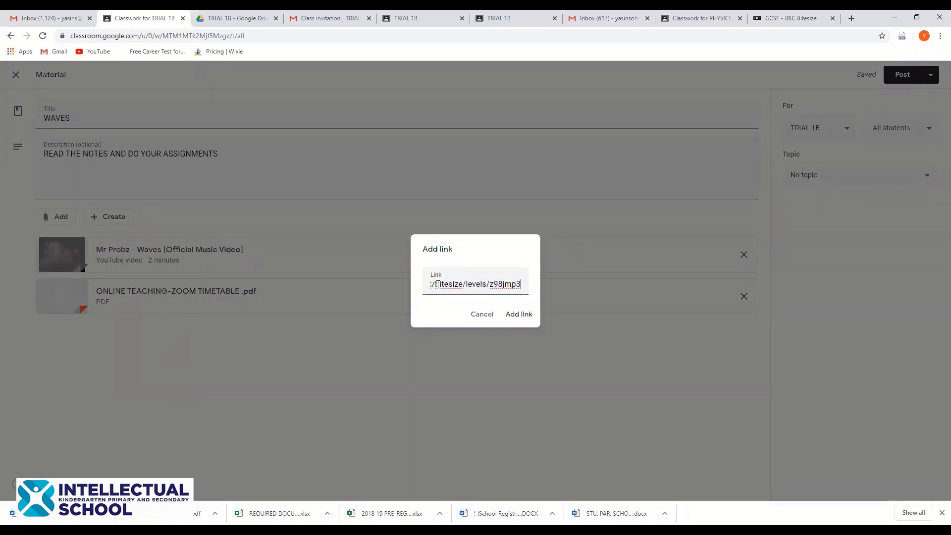
left_click(519, 314)
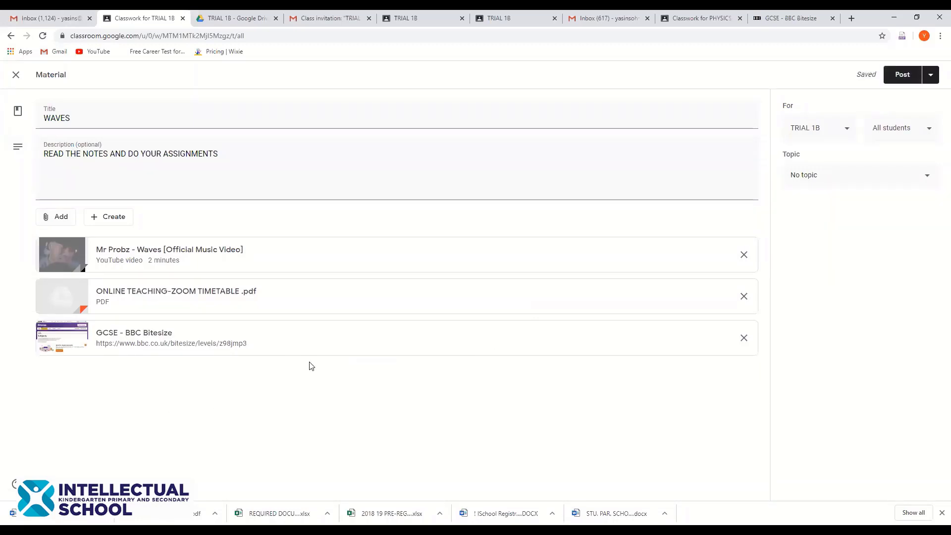
left_click(48, 219)
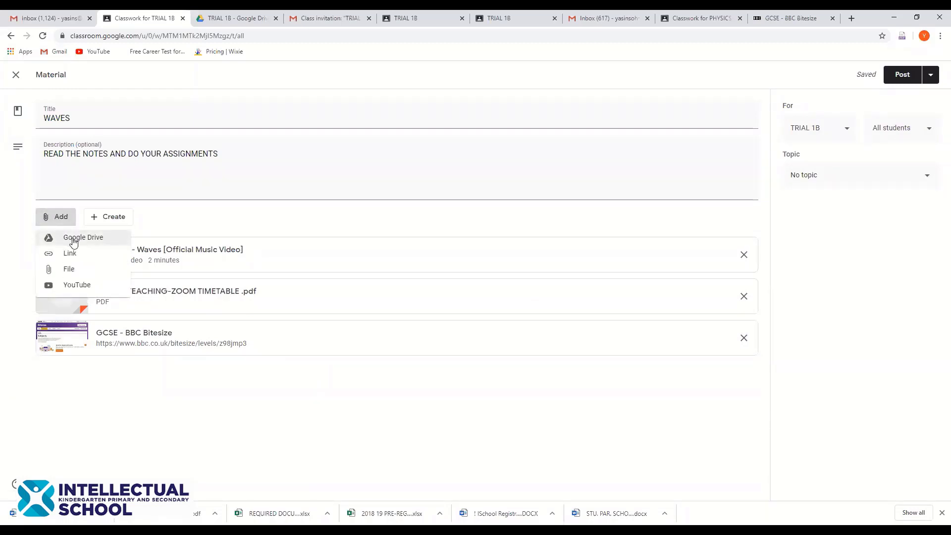
left_click(187, 213)
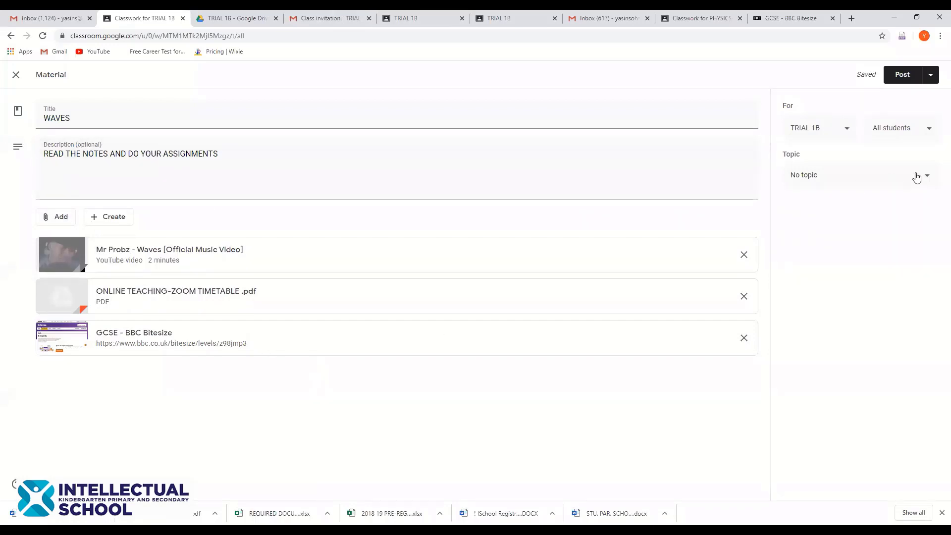
File the WAVES material under the topic UNIT-1
left_click(899, 178)
left_click(831, 155)
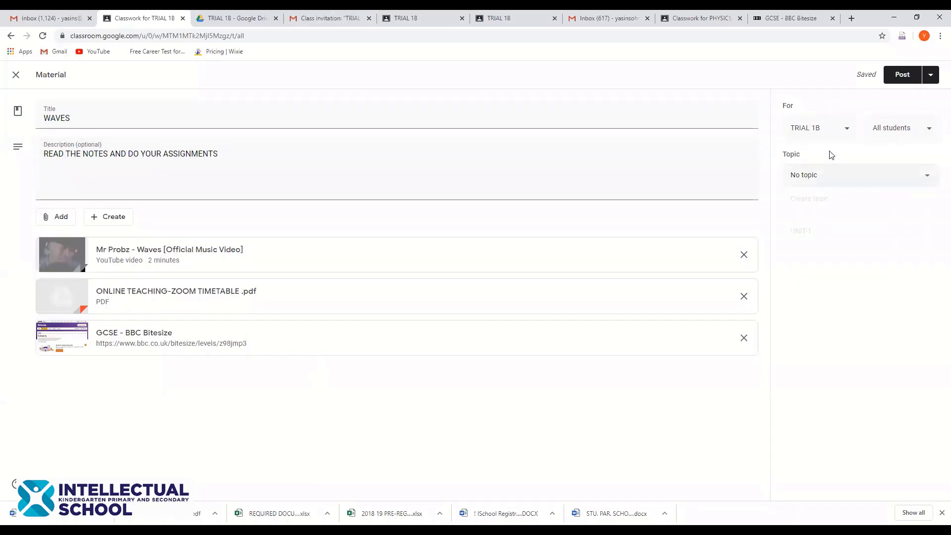
left_click(816, 178)
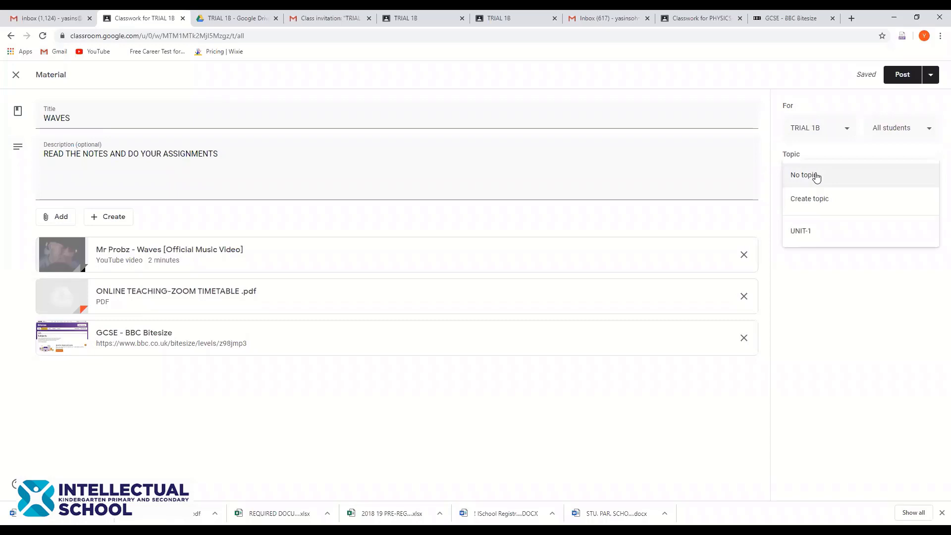
left_click(811, 232)
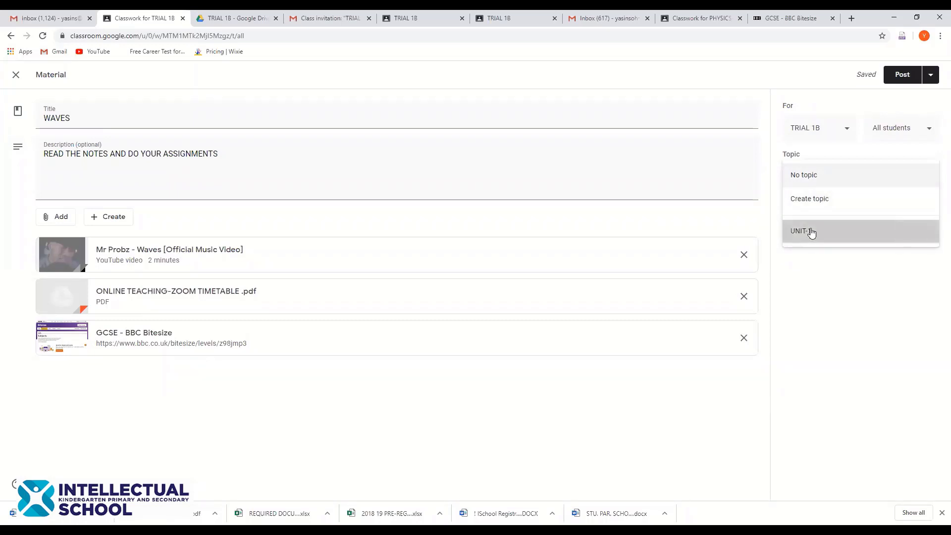
Confirm the material is for class TRIAL 1B with All students selected
left_click(842, 133)
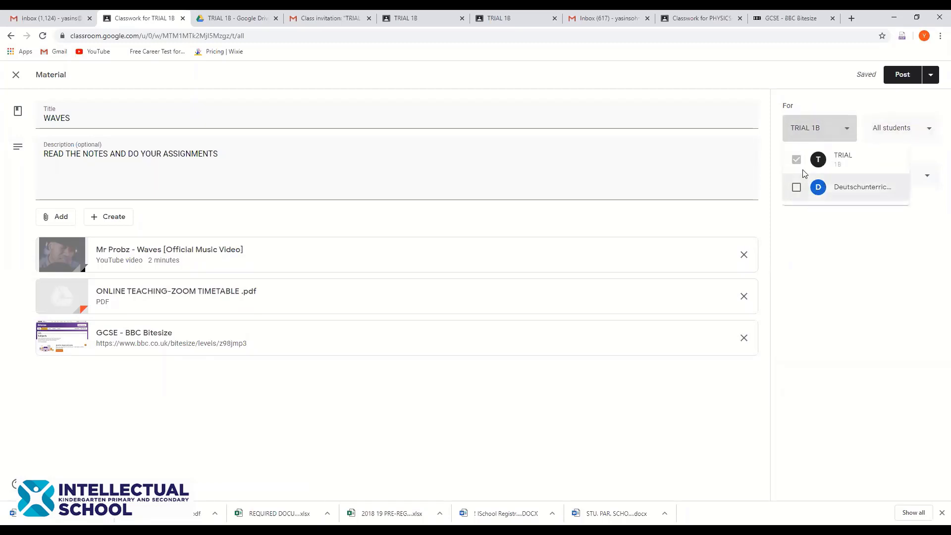
left_click(804, 243)
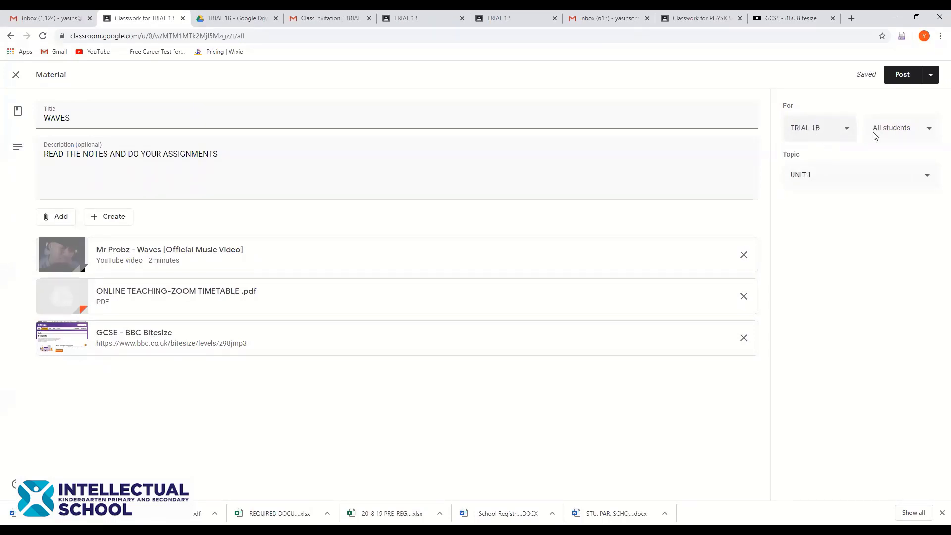
left_click(893, 133)
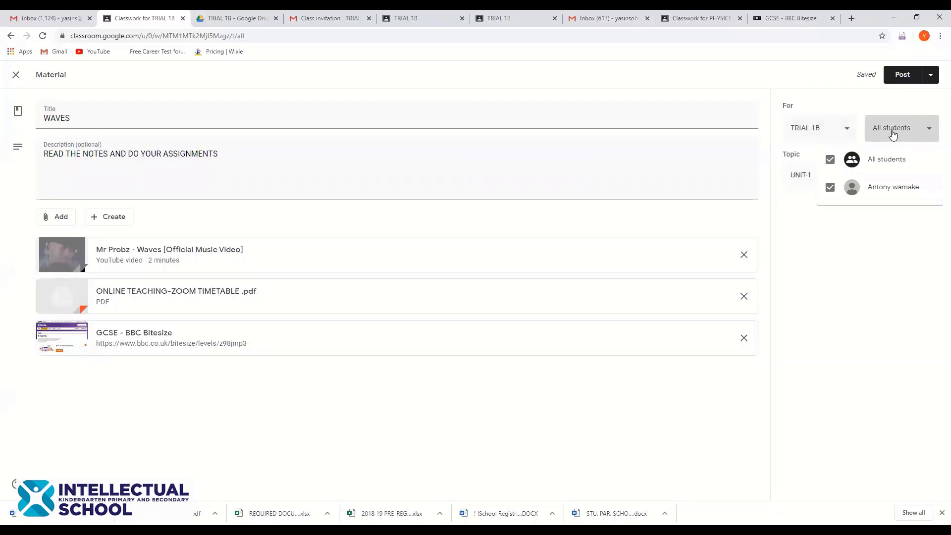
left_click(892, 134)
left_click(892, 131)
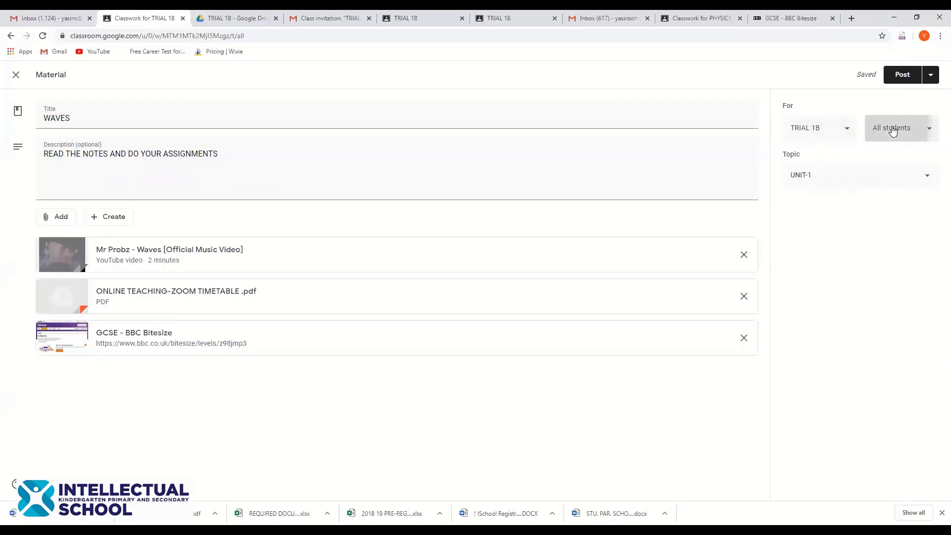
left_click(830, 159)
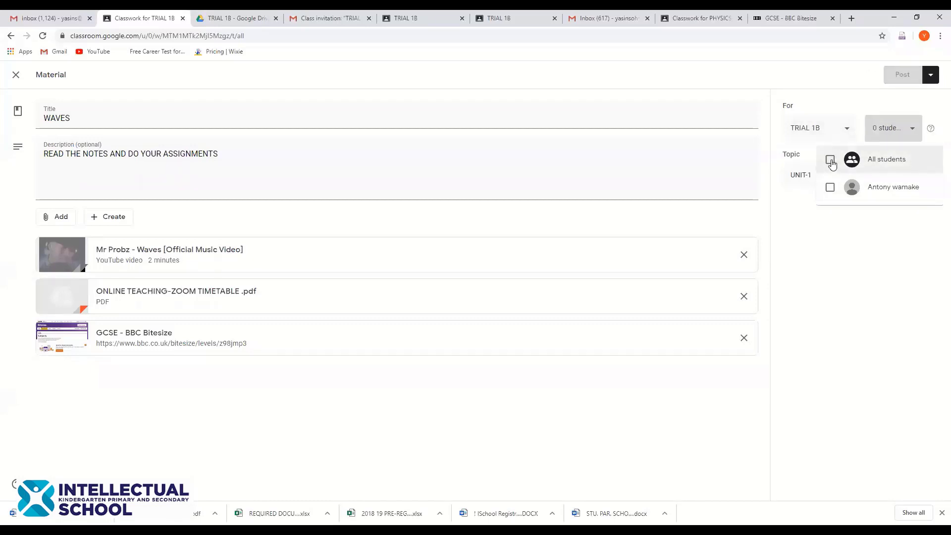
left_click(831, 160)
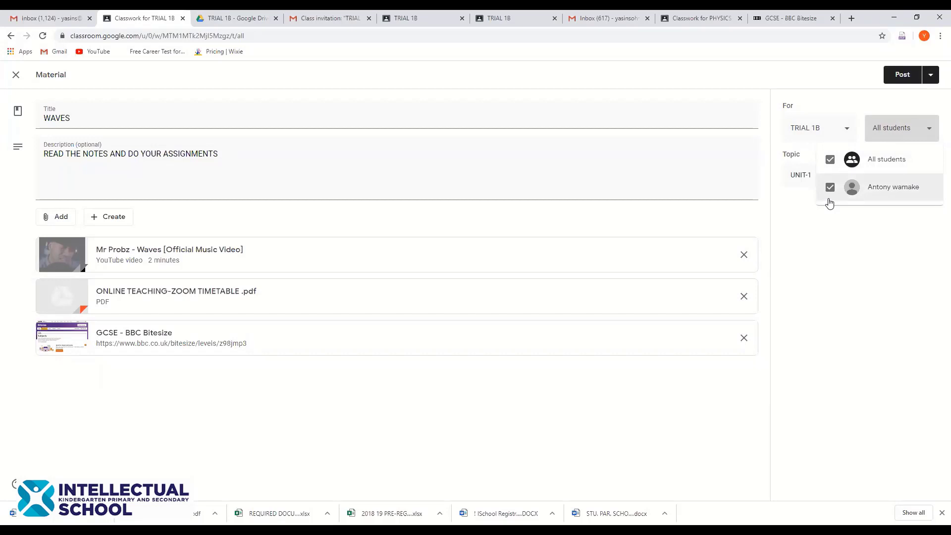
left_click(928, 74)
left_click(931, 75)
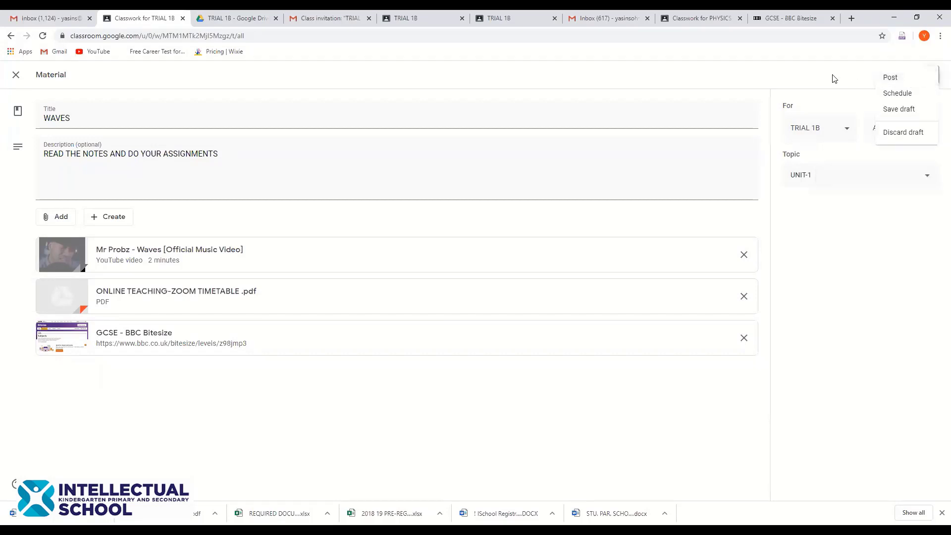
left_click(908, 77)
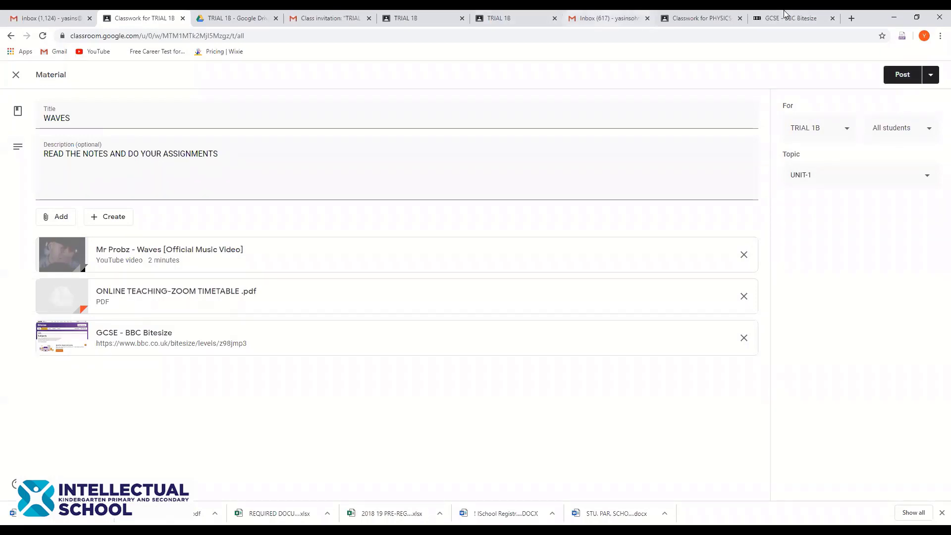
left_click(931, 75)
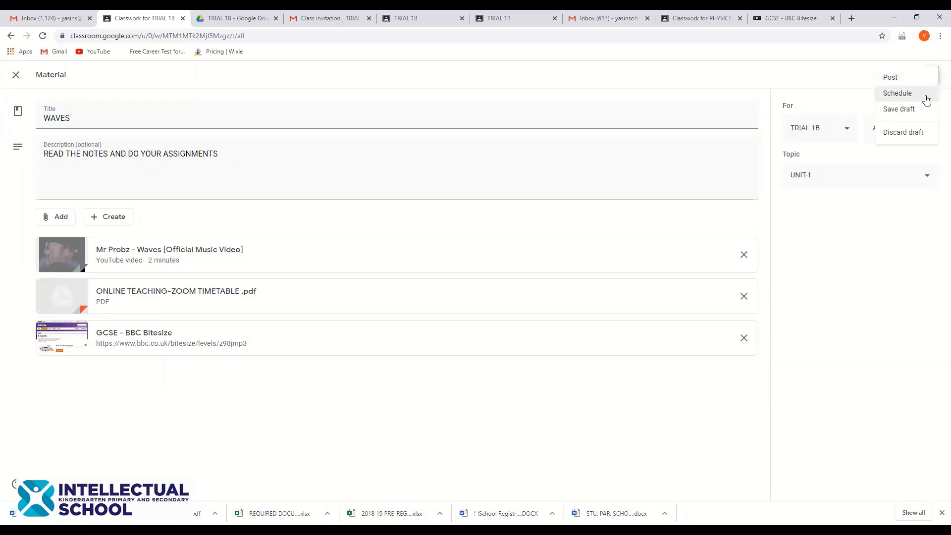
left_click(926, 97)
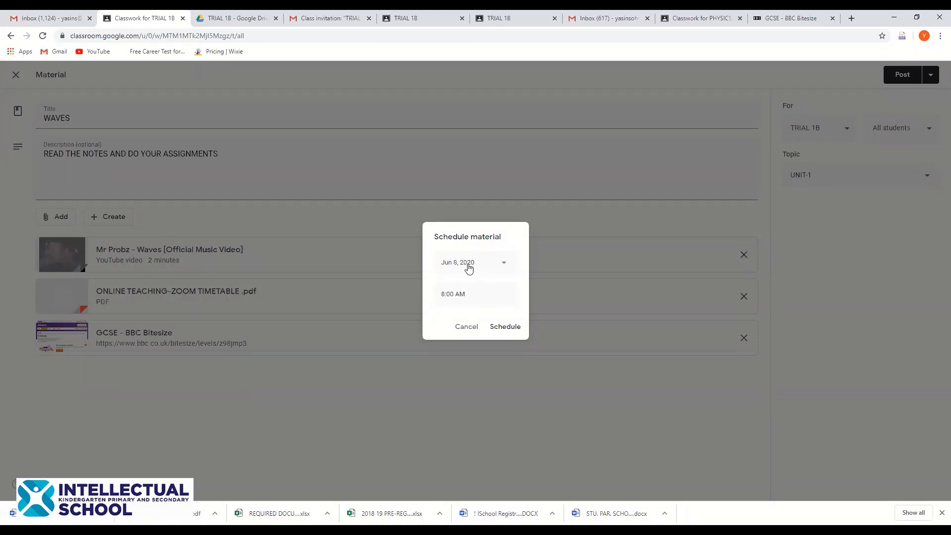
left_click(468, 267)
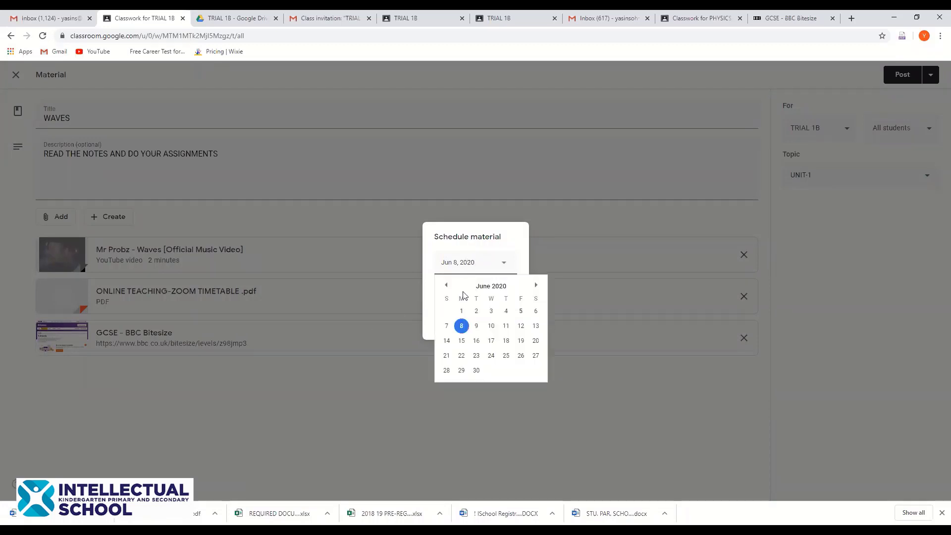
left_click(477, 224)
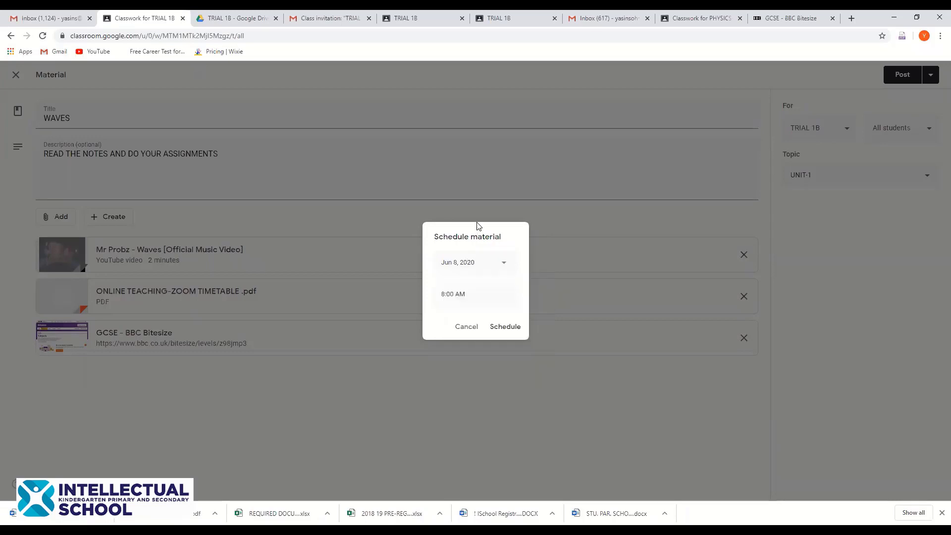
left_click(464, 327)
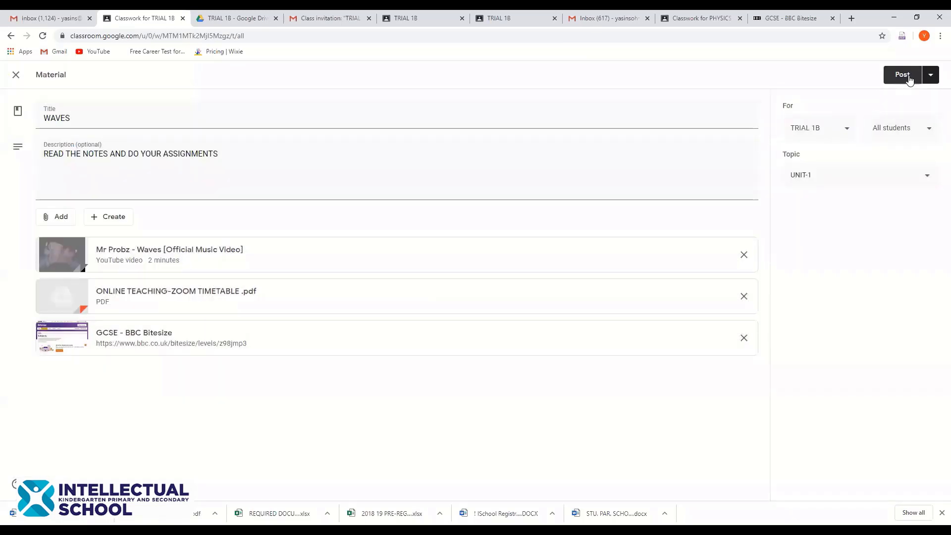
Post the WAVES material to TRIAL 1B immediately
left_click(908, 77)
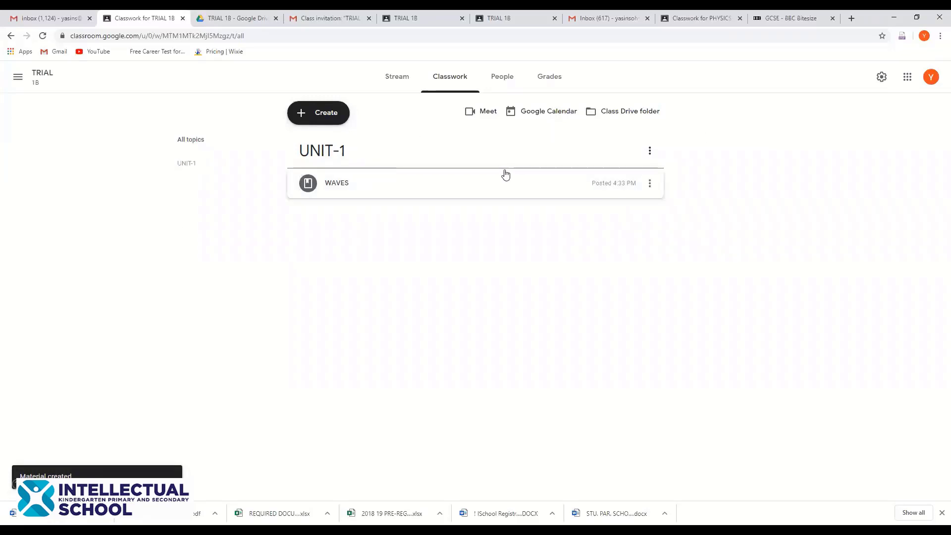
left_click(319, 113)
left_click(322, 114)
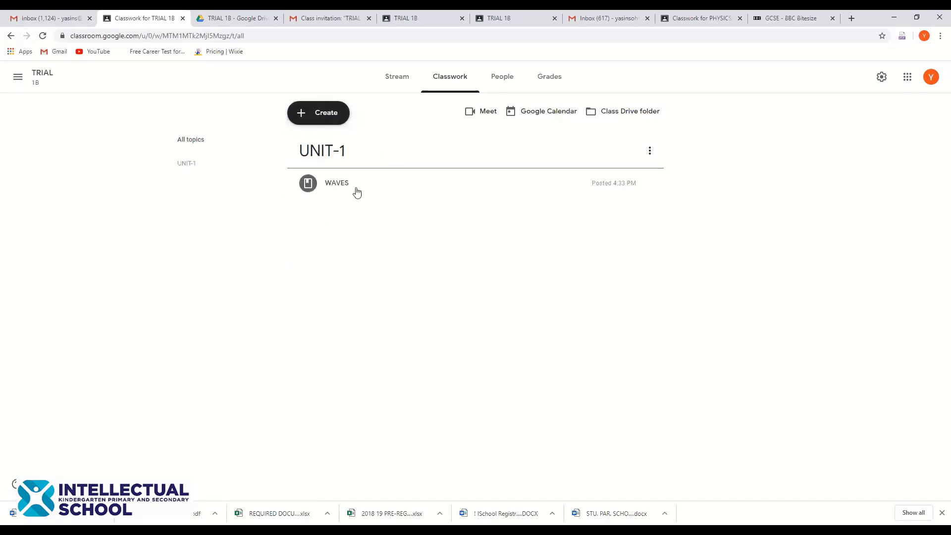
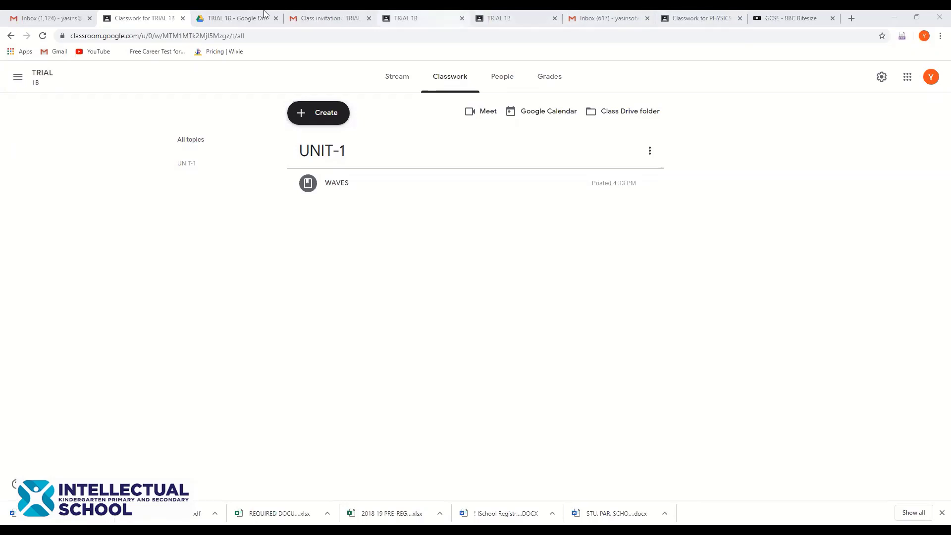
In the Bitesize tab, go to youtube.com and search for SCIENCE WITH YUYU
left_click(786, 16)
key("End")
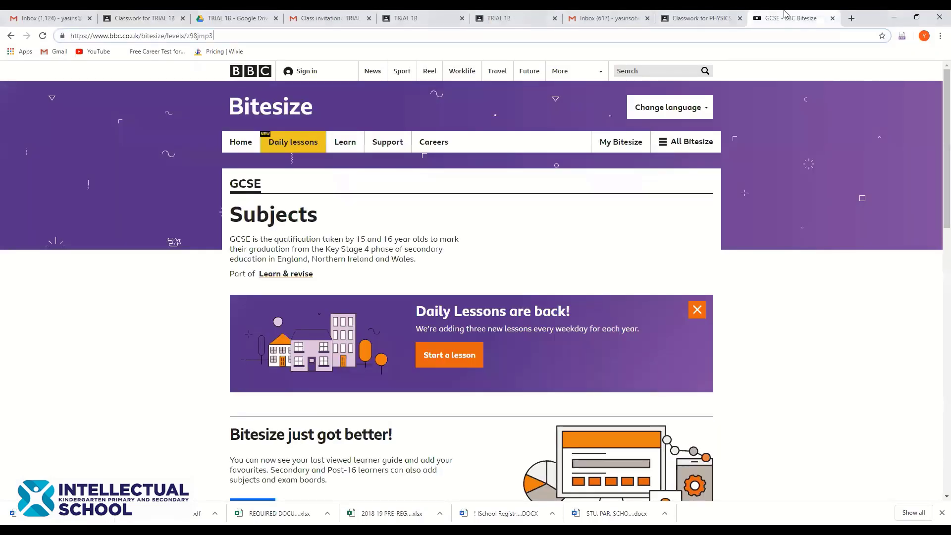
key("BackSpace")
key("BackSpace")
key("BackSpace")
key("BackSpace")
key("BackSpace")
key("BackSpace")
key("BackSpace")
key("BackSpace")
key("BackSpace")
key("BackSpace")
key("BackSpace")
key("BackSpace")
key("BackSpace")
key("BackSpace")
key("BackSpace")
key("BackSpace")
key("BackSpace")
key("BackSpace")
key("BackSpace")
key("BackSpace")
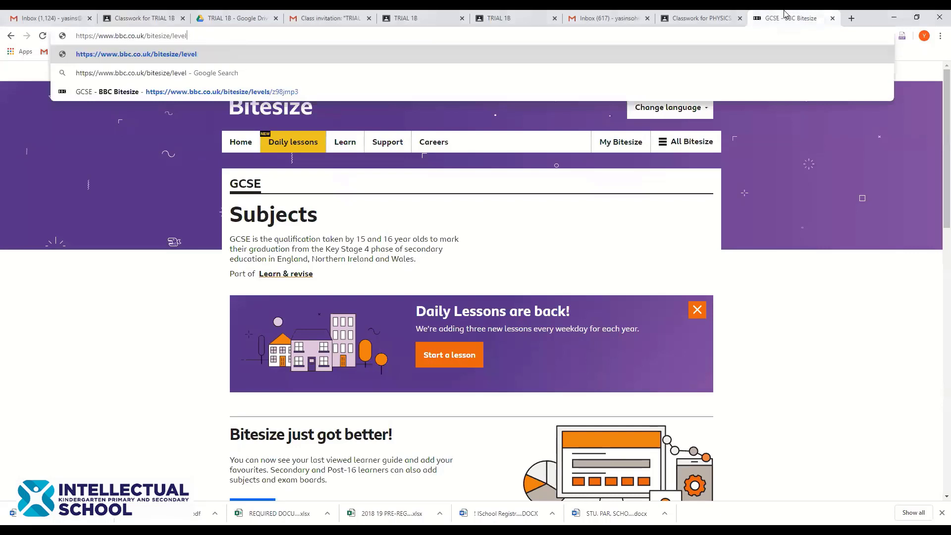
key("BackSpace")
key("BackSpace")
key("BackSpace")
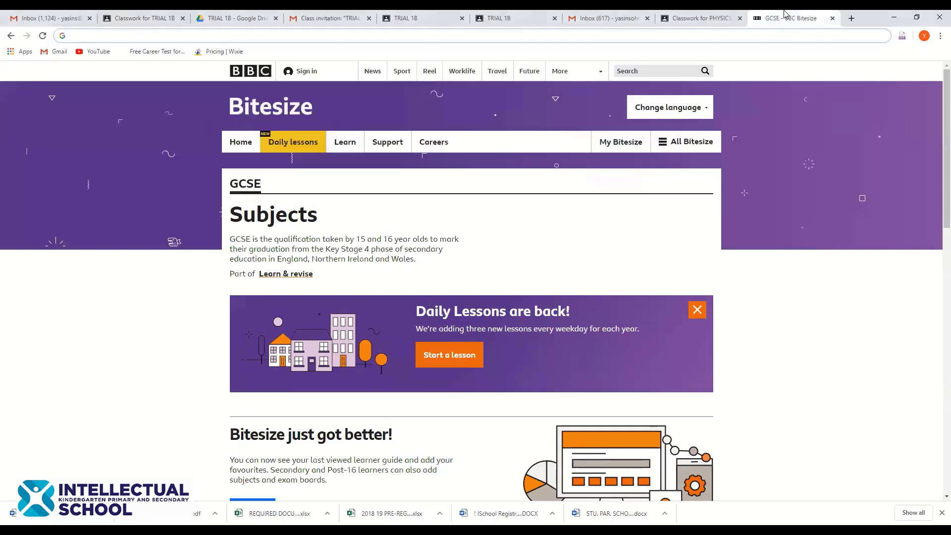
type("YOU")
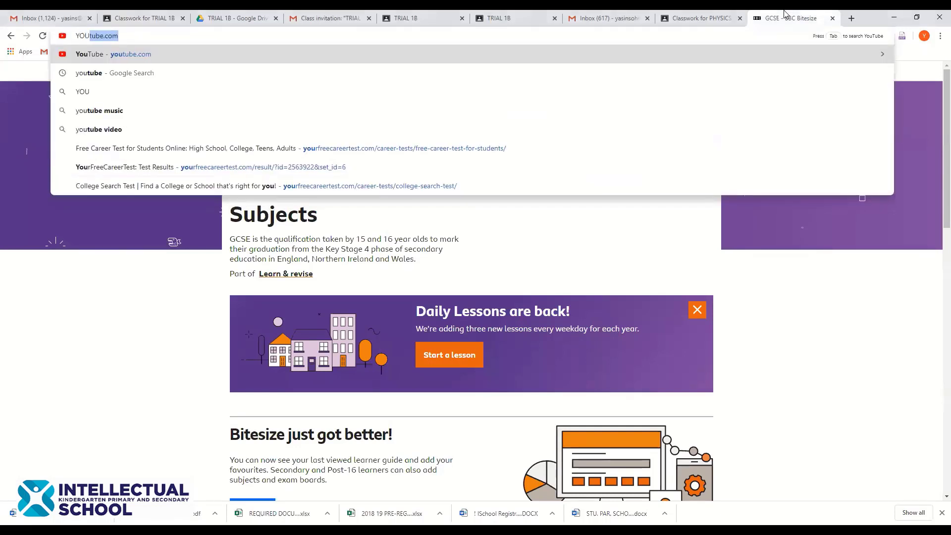
key("Return")
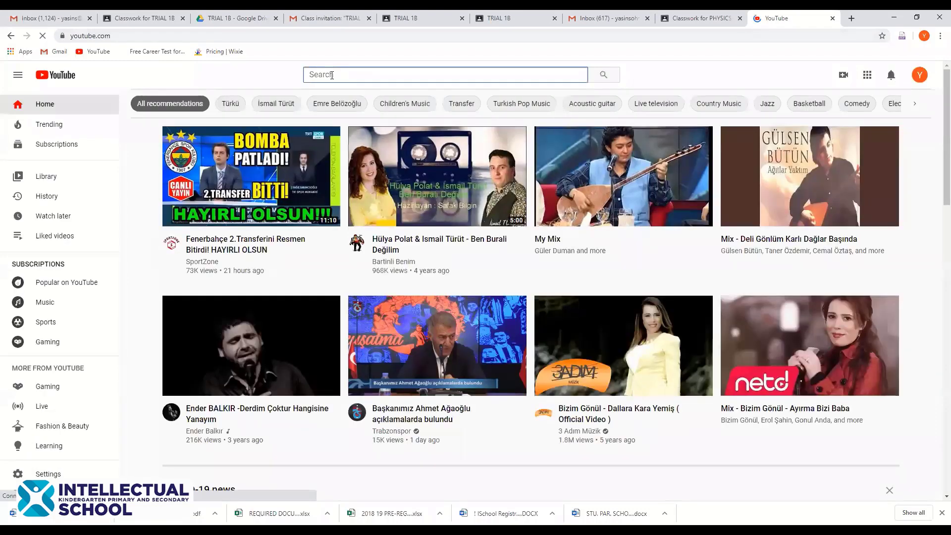
type("SCIENCE ")
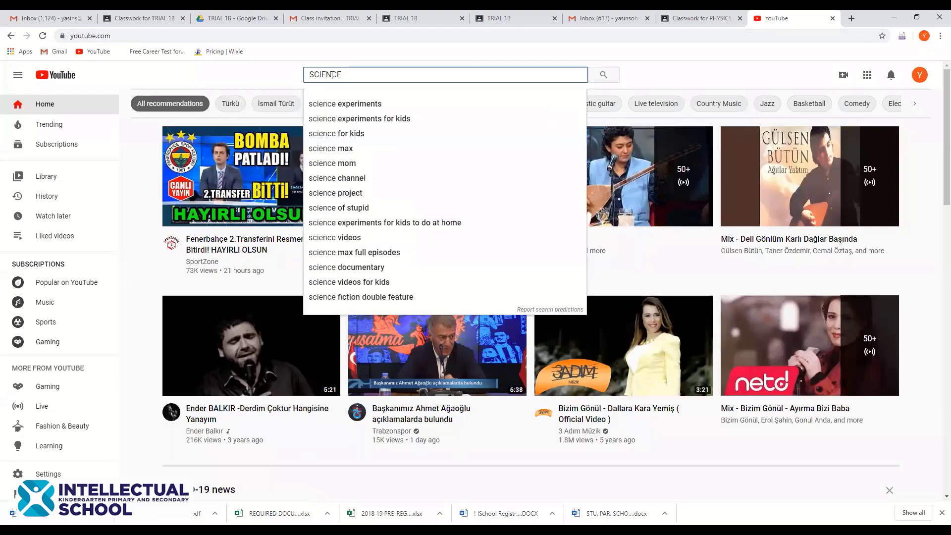
type("WITH YUYU")
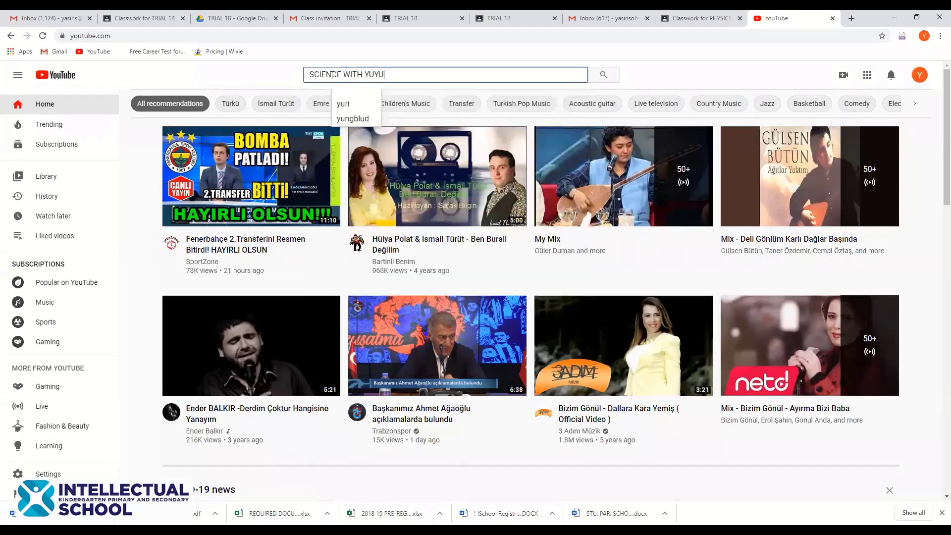
key("Return")
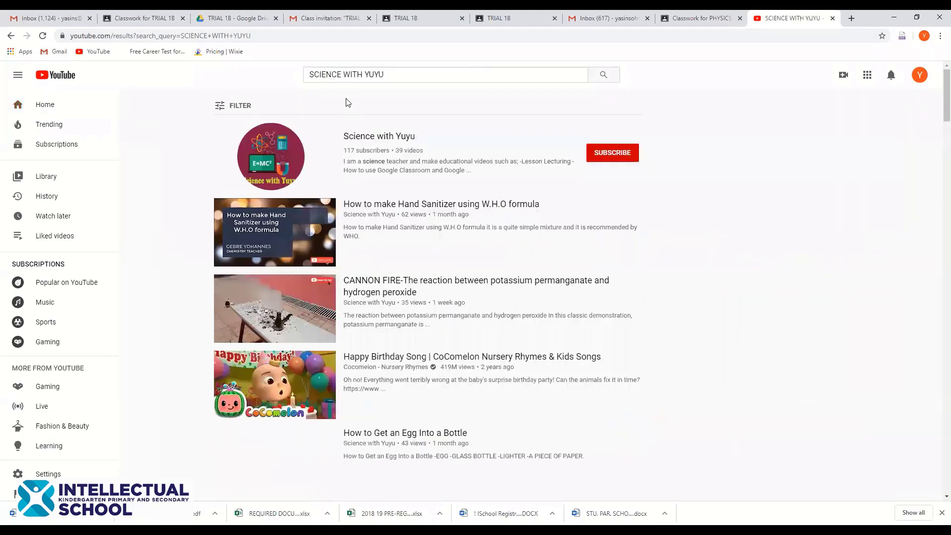
Open the Science with Yuyu channel, pause its featured video, and return to TRIAL 1B Classwork
left_click(387, 141)
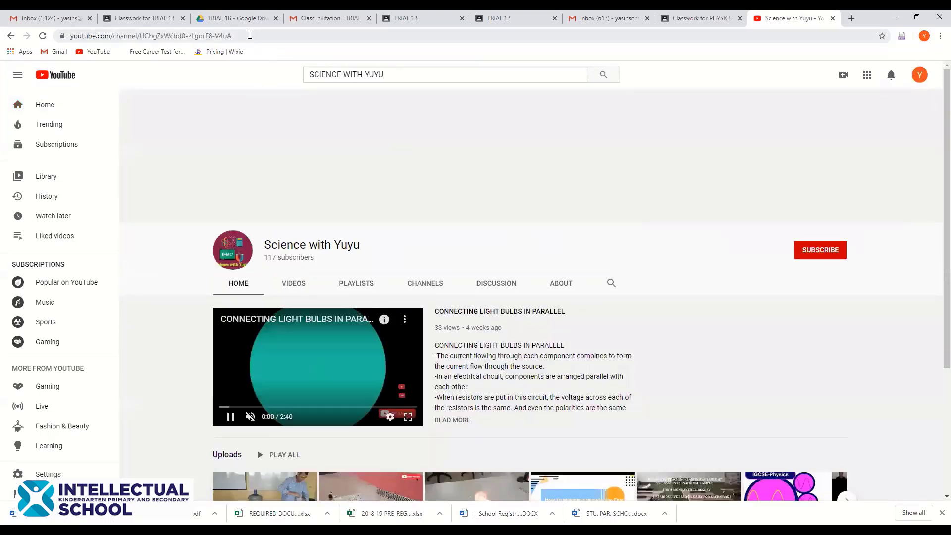
left_click(250, 35)
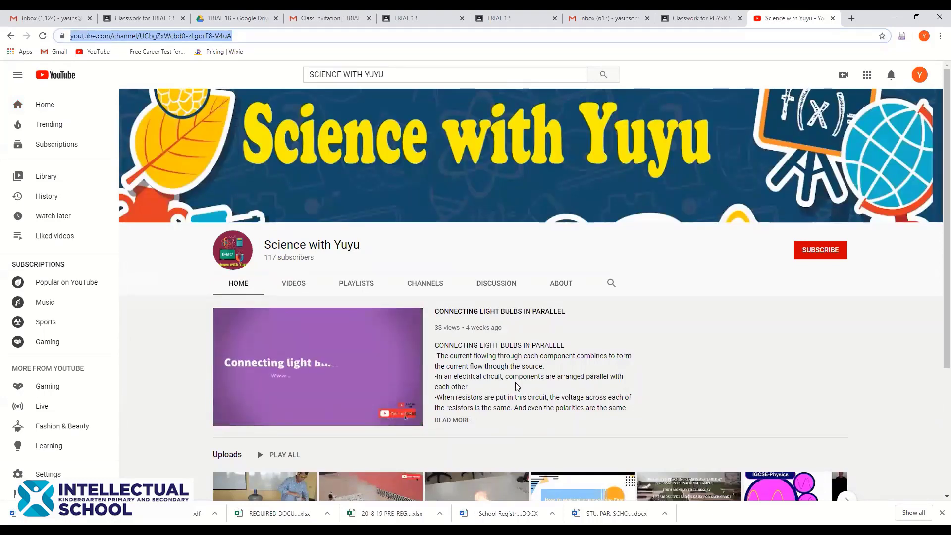
key("alt+Tab")
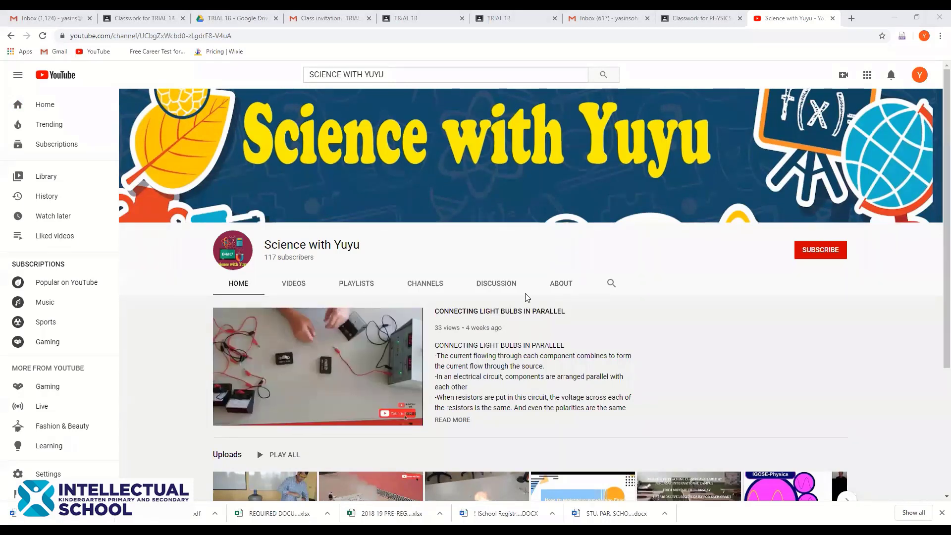
left_click(230, 417)
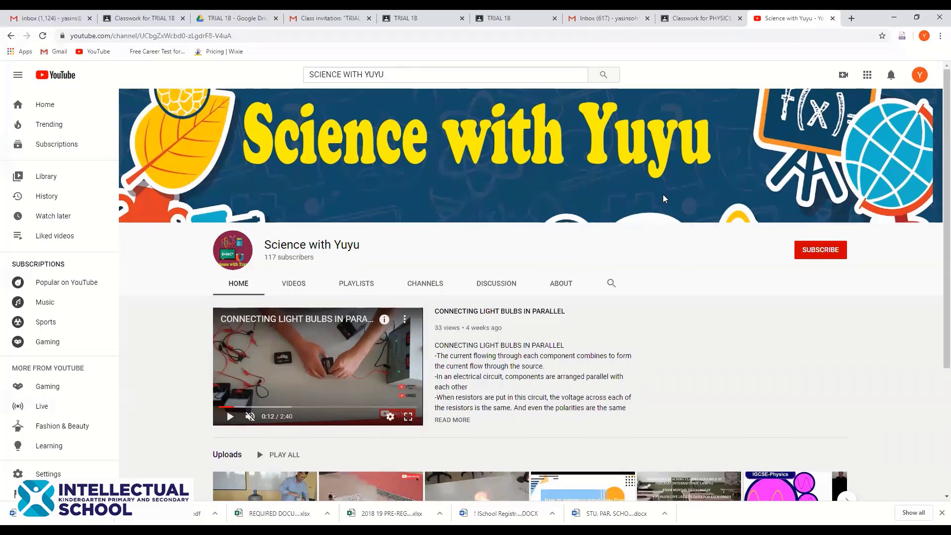
left_click(153, 17)
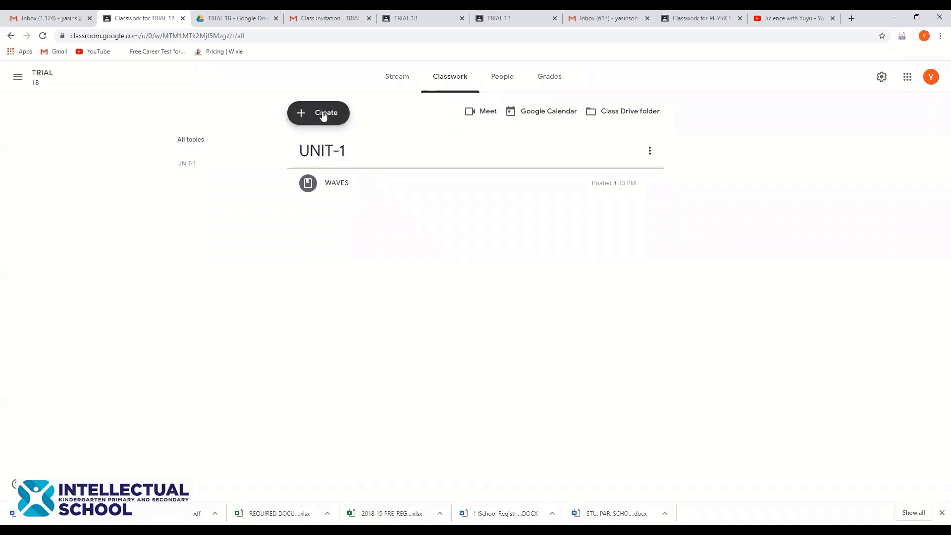
Start a new Question post for TRIAL 1B from the Create menu
left_click(311, 113)
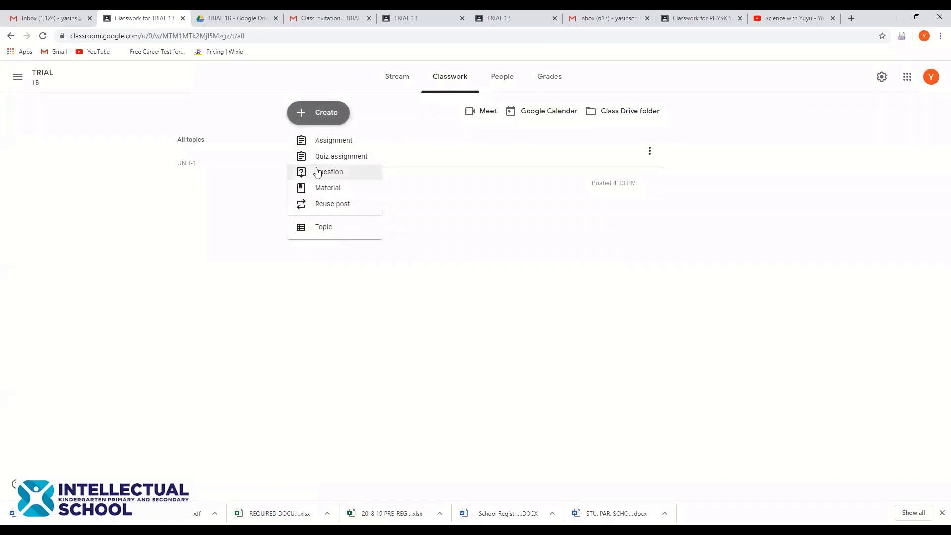
left_click(520, 236)
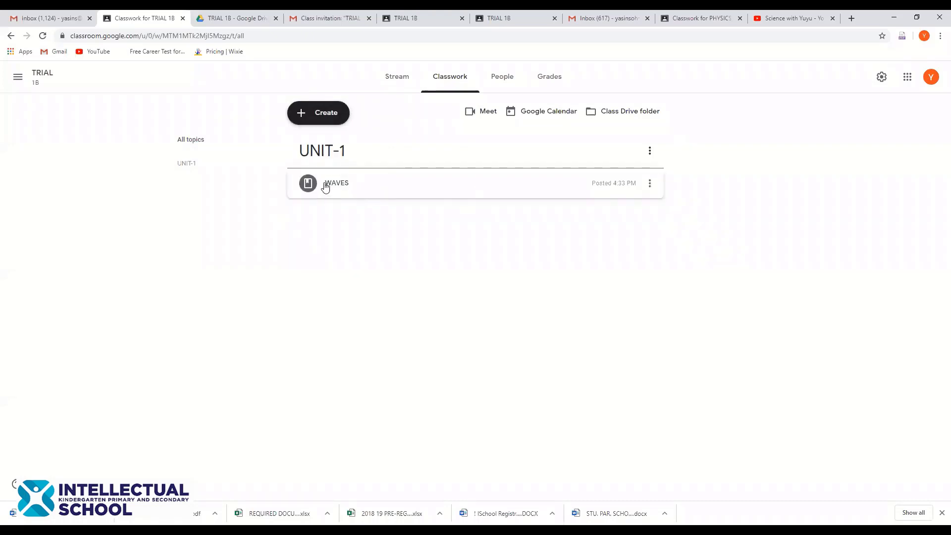
left_click(326, 116)
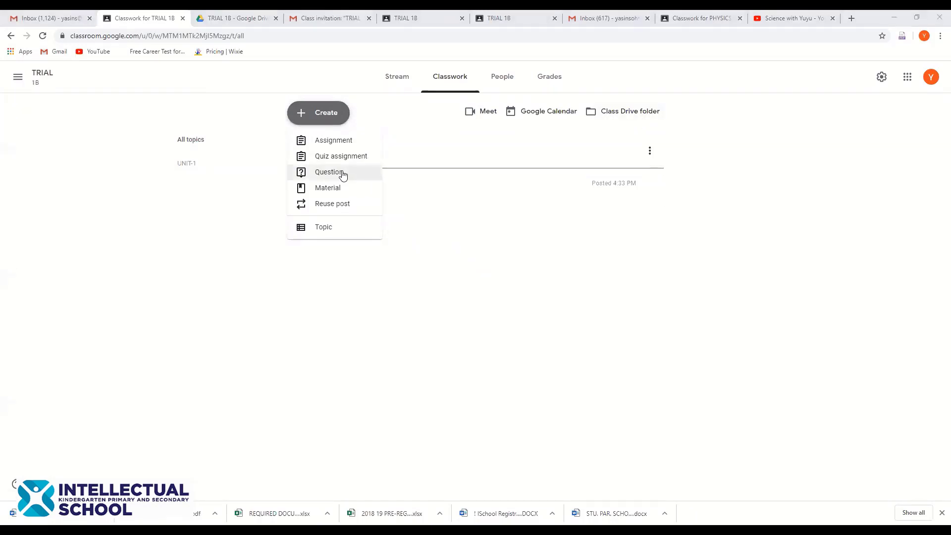
left_click(343, 176)
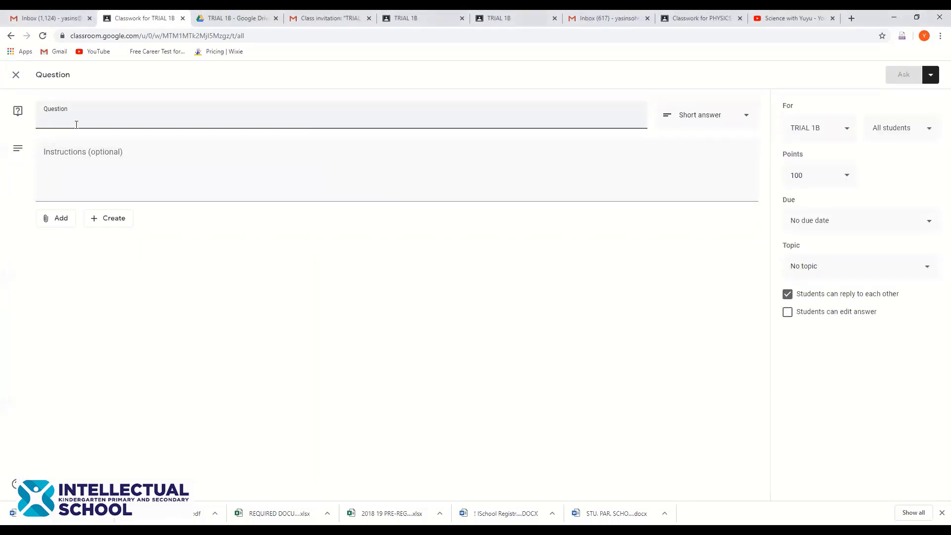
Enter the question 'wHAT IS YOUR NAME?' with the instructions 'ANSWER'
type("wHAT IS ")
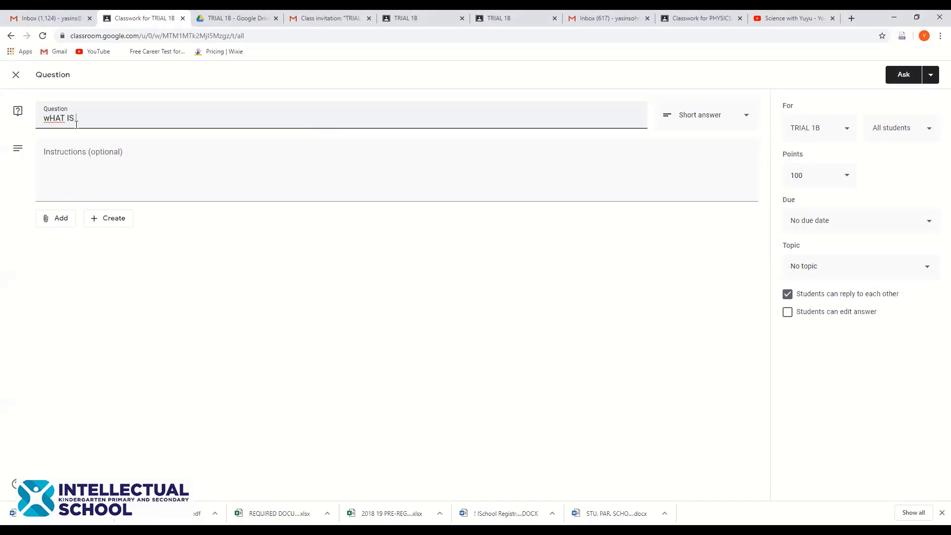
type("YOUR NAME?")
left_click(66, 164)
type("ANSWER")
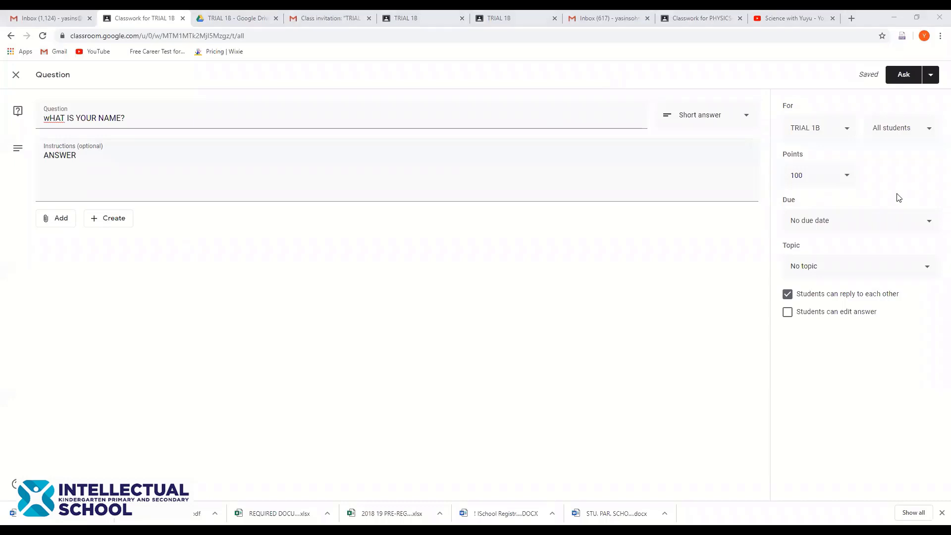
Make the question worth 10 points
left_click(820, 182)
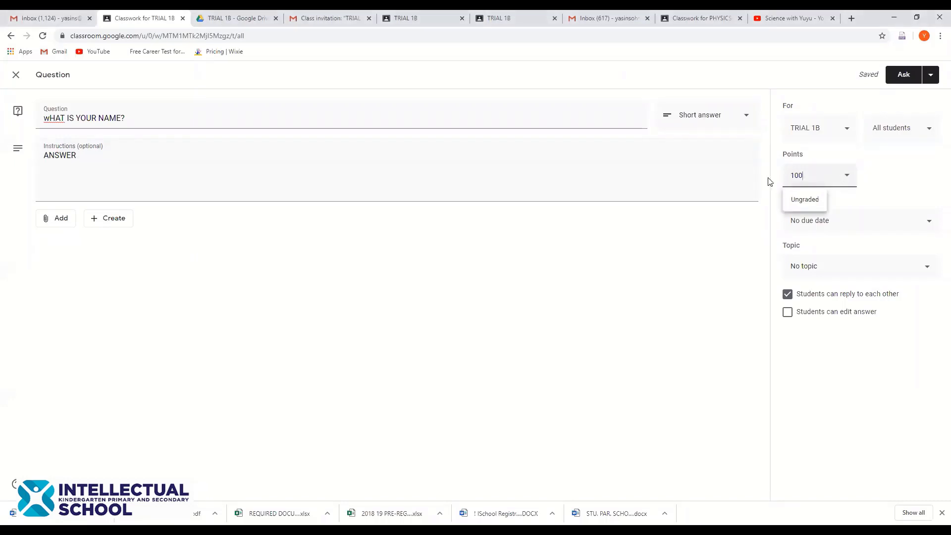
type("10")
left_click(921, 169)
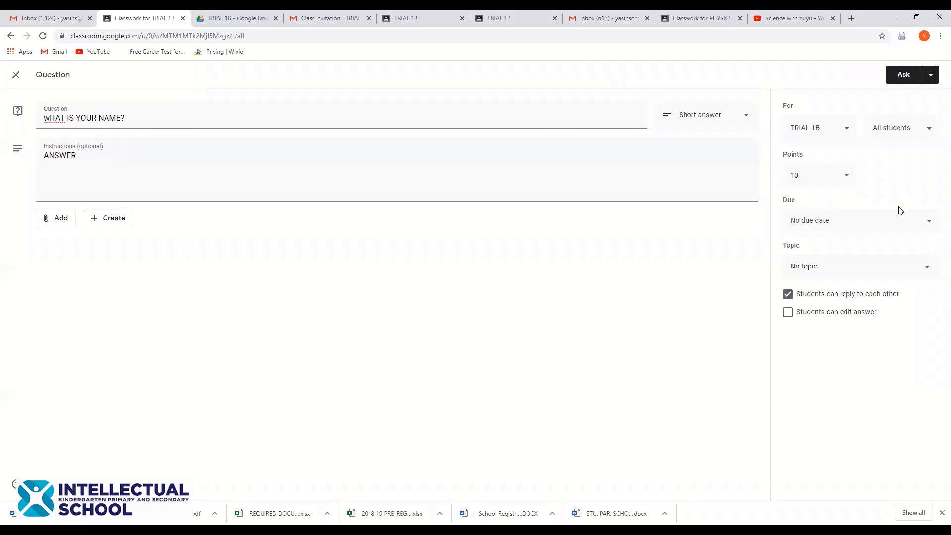
Set the question's due date to Jun 24 at 11:59 PM
left_click(901, 213)
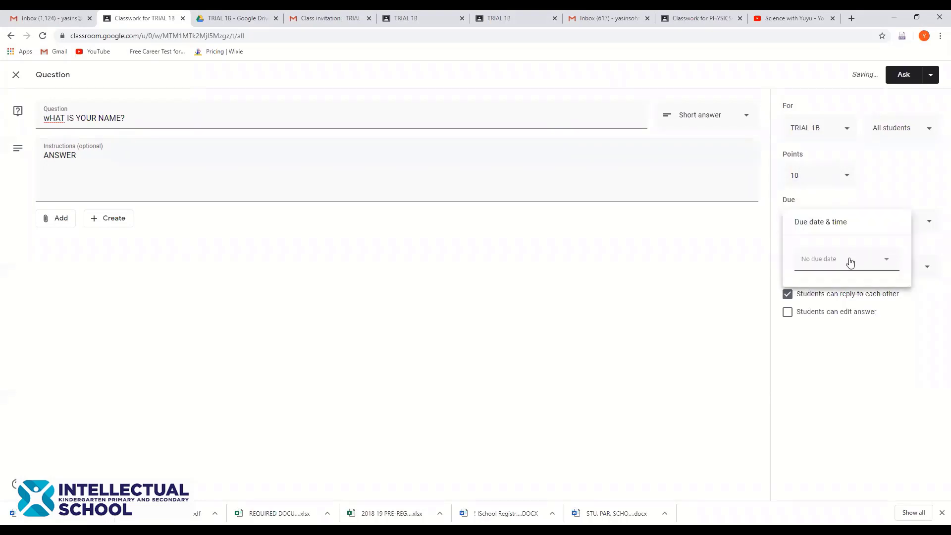
left_click(849, 262)
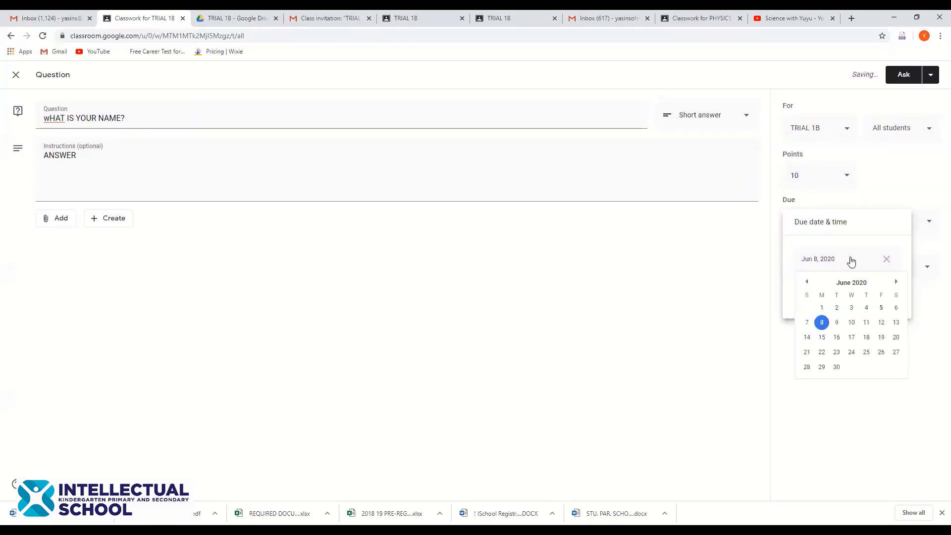
left_click(854, 353)
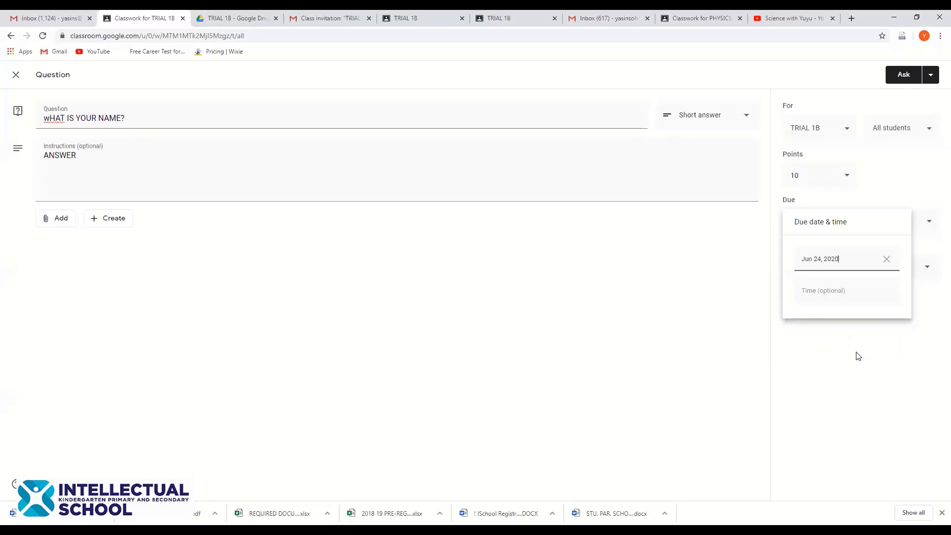
left_click(846, 293)
left_click(809, 349)
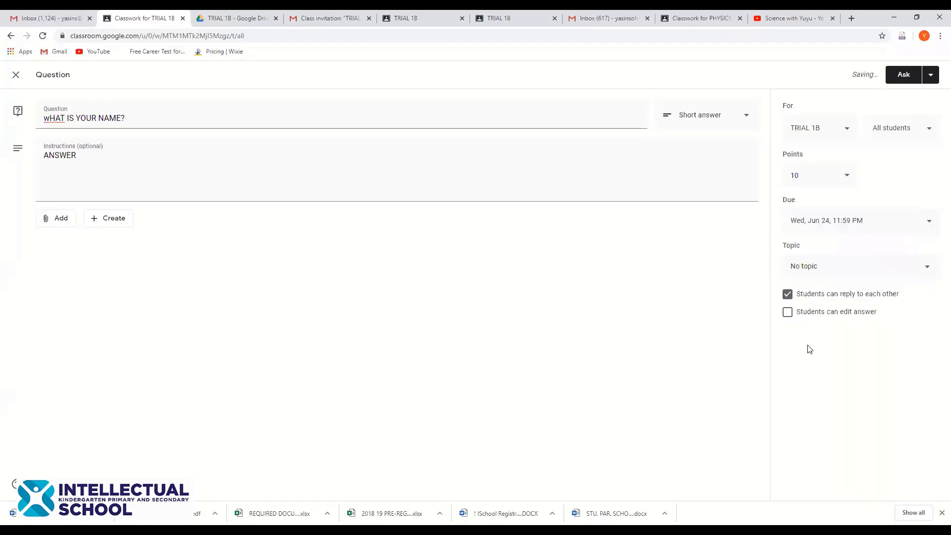
File the question under the topic UNIT-1
left_click(846, 270)
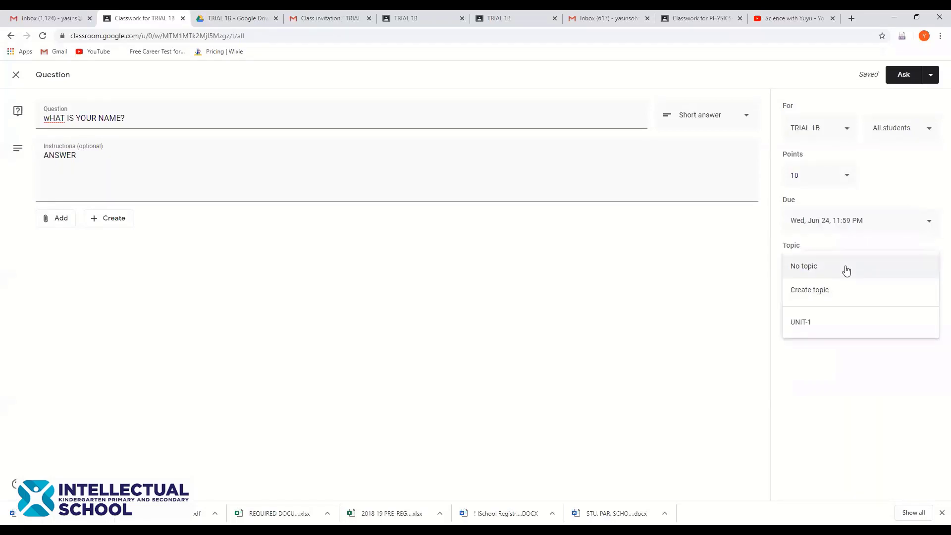
left_click(837, 266)
left_click(837, 266)
left_click(828, 331)
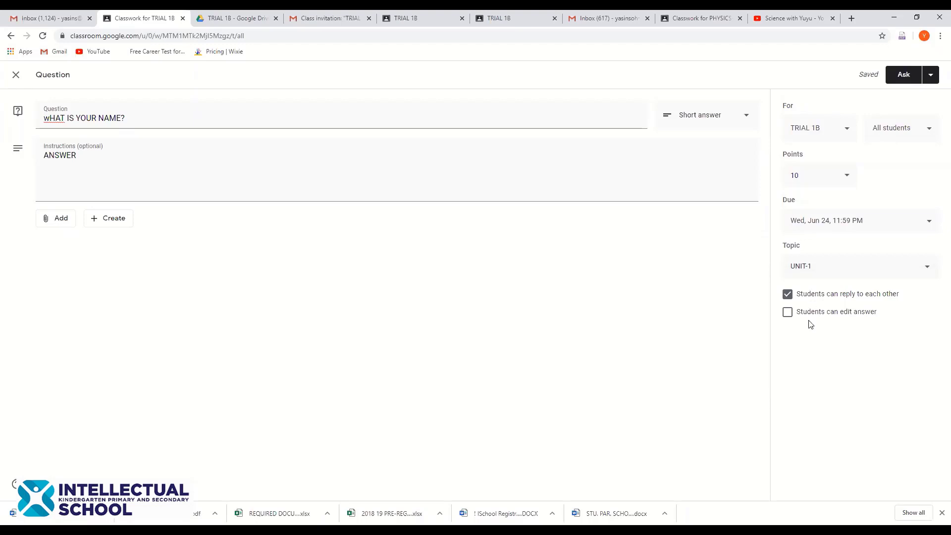
Leave 'Students can edit answer' off and post the question to the class
left_click(788, 312)
left_click(787, 314)
left_click(904, 74)
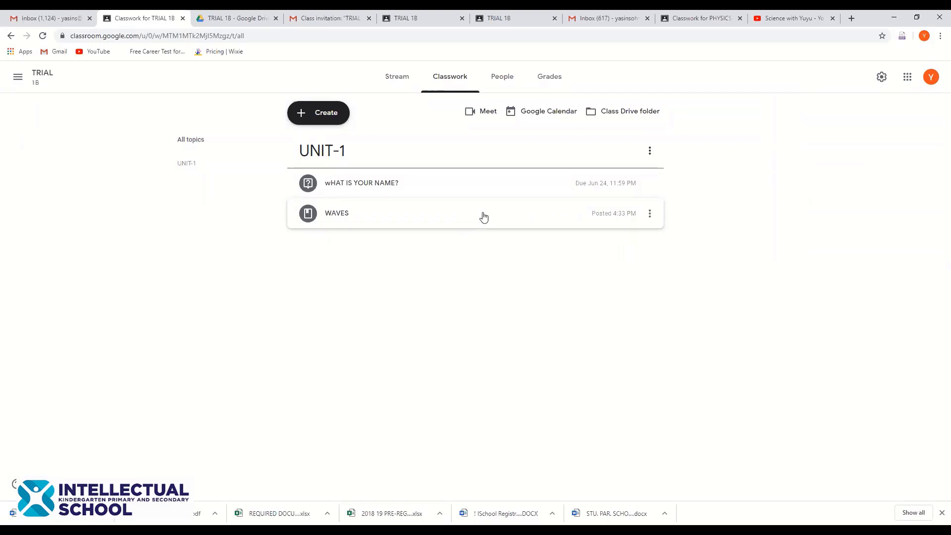
Reorder UNIT-1 so WAVES is first and the 'wHAT IS YOUR NAME?' question follows
left_click_drag(483, 215, 421, 214)
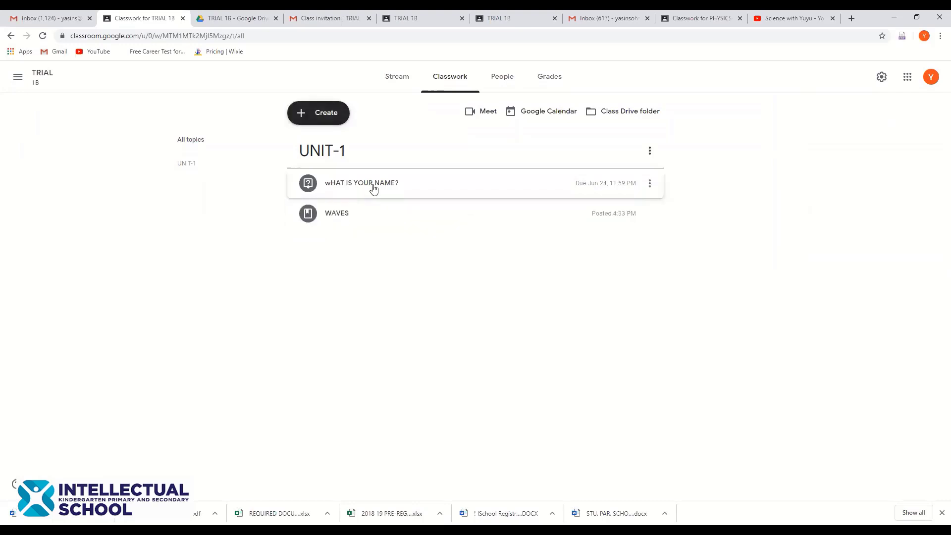
mouse_move(383, 186)
left_mouse_down()
mouse_move(382, 210)
mouse_move(378, 188)
left_mouse_up()
left_click(426, 187)
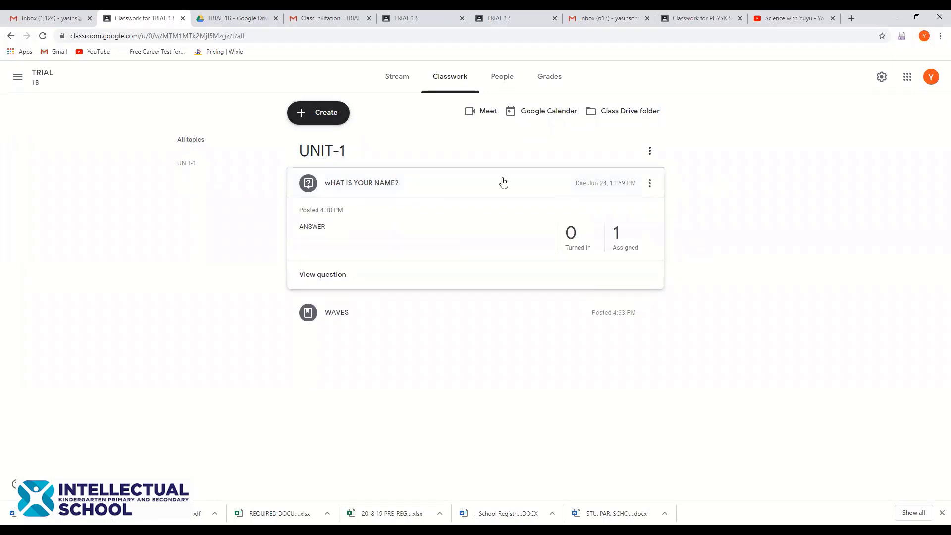
mouse_move(502, 183)
left_mouse_down()
mouse_move(500, 223)
mouse_move(489, 190)
mouse_move(485, 213)
mouse_move(485, 189)
left_mouse_up()
left_click_drag(481, 190, 480, 229)
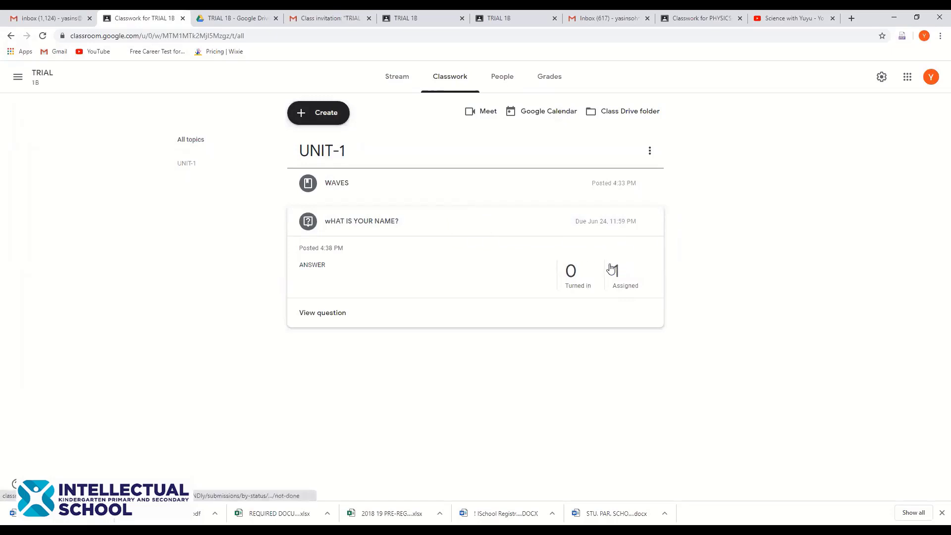
left_click(565, 218)
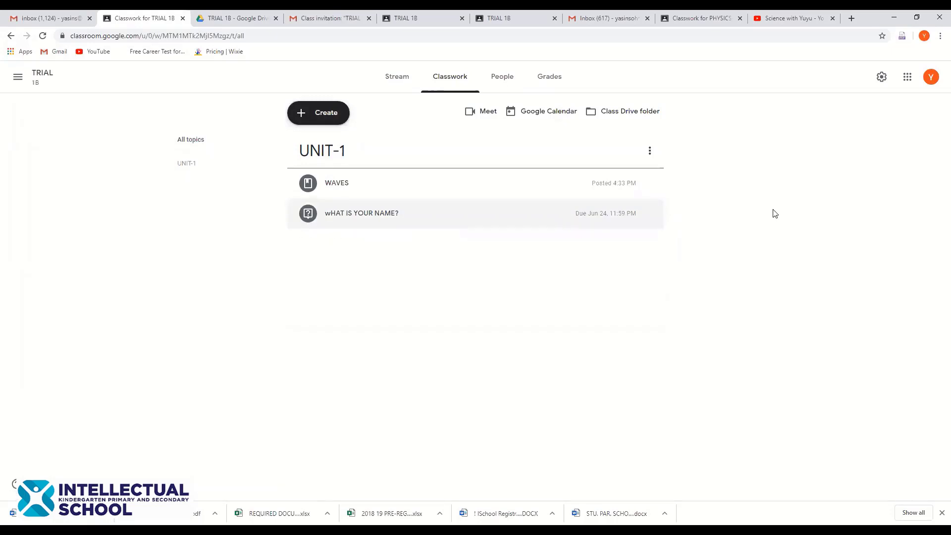